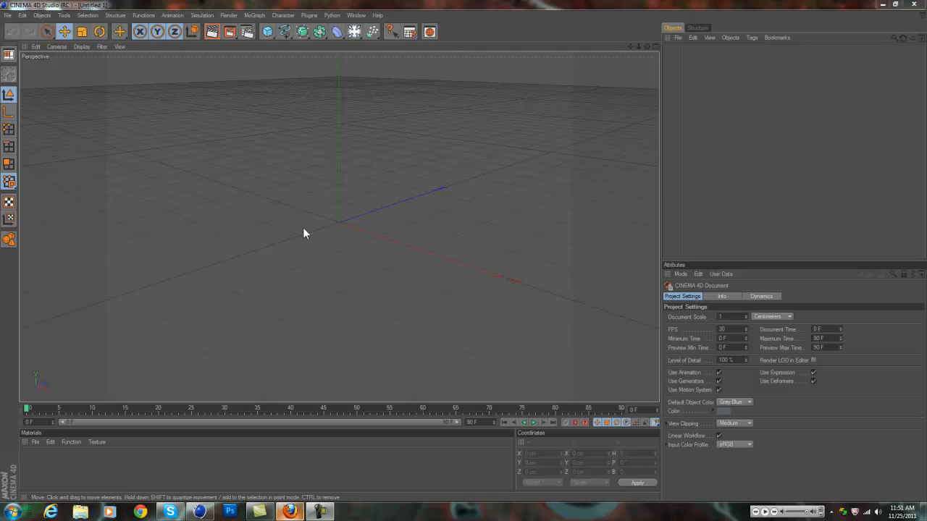
click(229, 15)
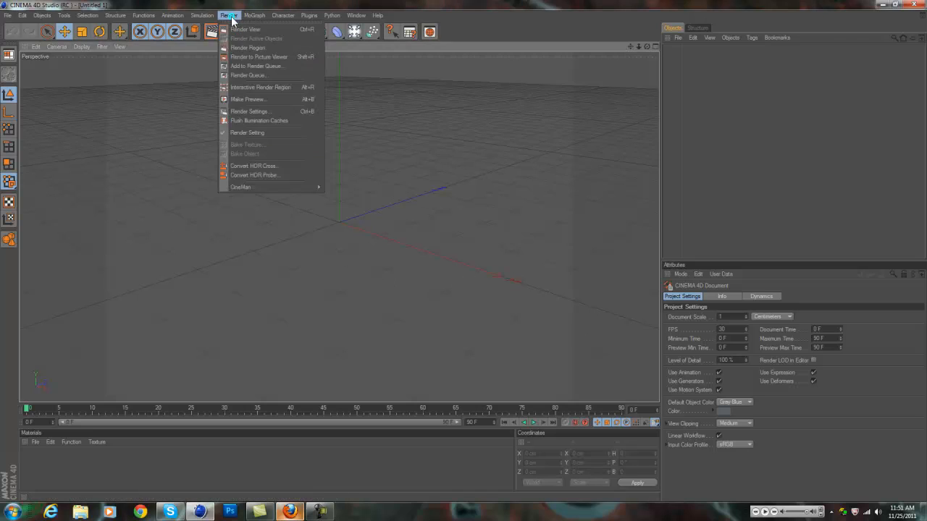
click(403, 7)
click(826, 461)
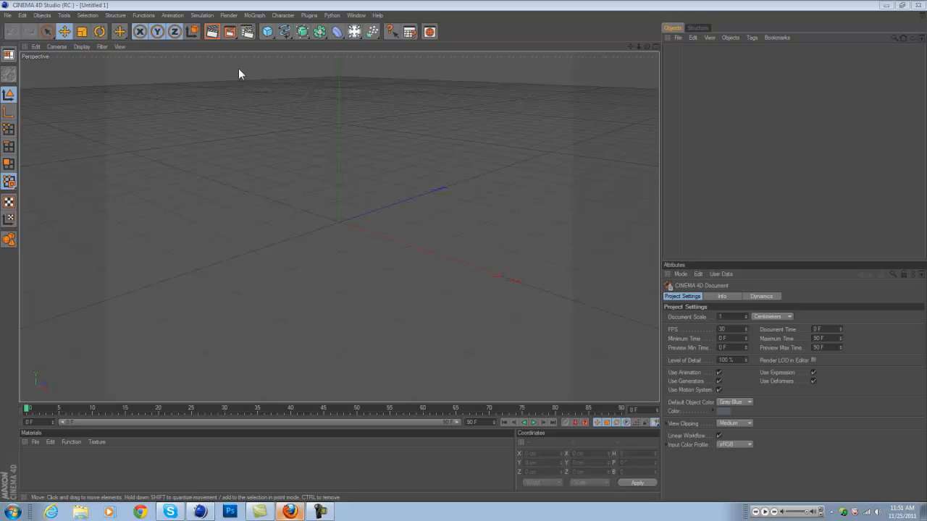
Open the output options of the render settings
click(230, 16)
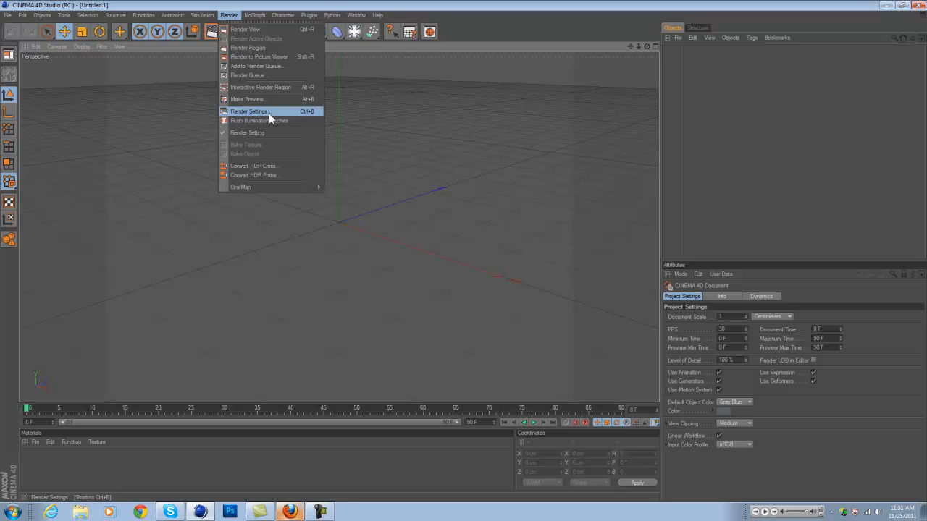
click(267, 114)
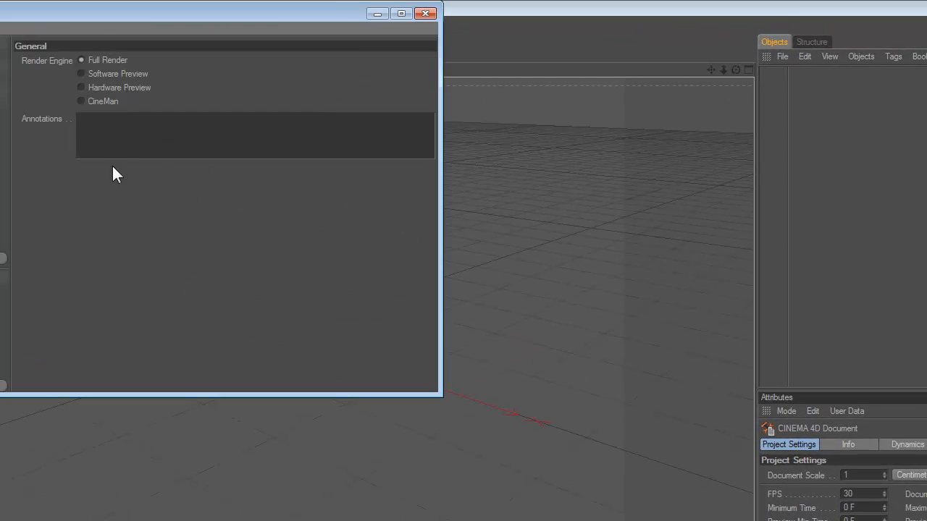
click(3, 59)
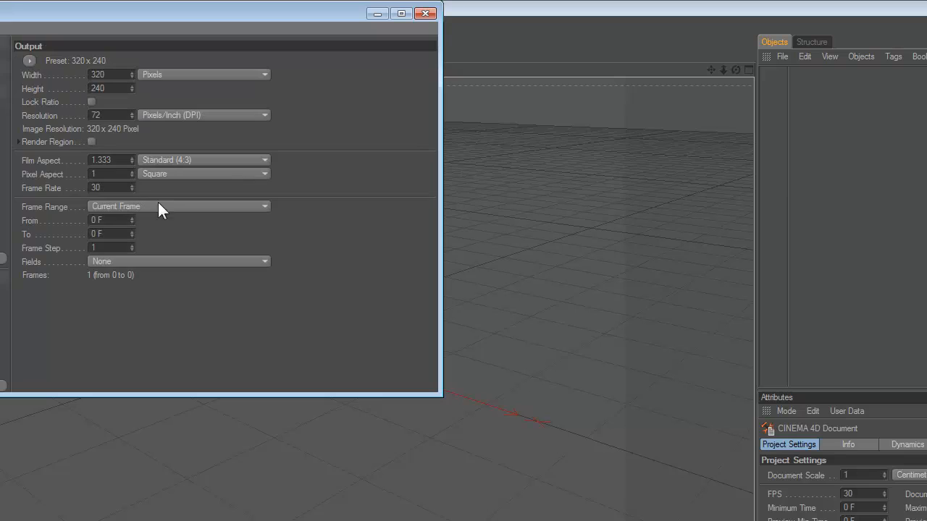
click(120, 73)
click(362, 154)
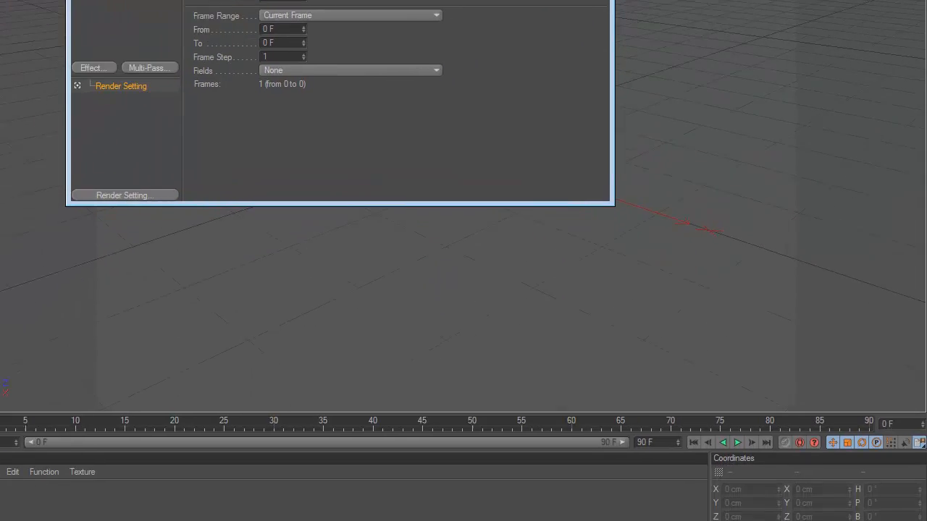
Run dxdiag, examine the current display mode in the DirectX Diagnostic Tool's display information, and close the tool
click(19, 506)
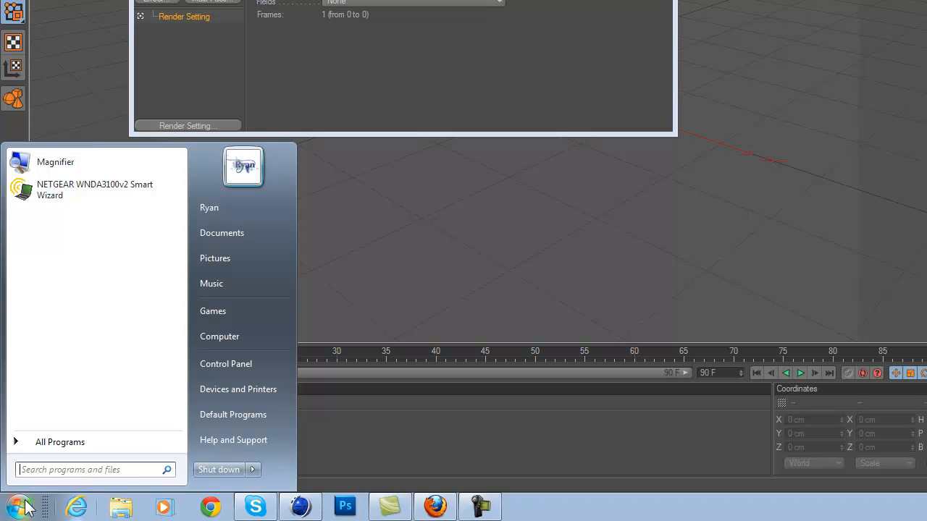
click(57, 474)
click(61, 475)
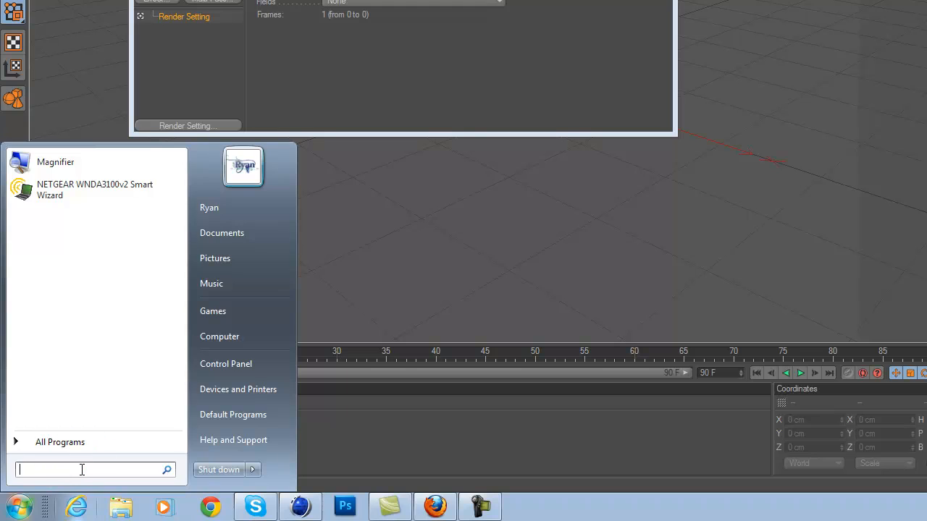
text(dxdiag)
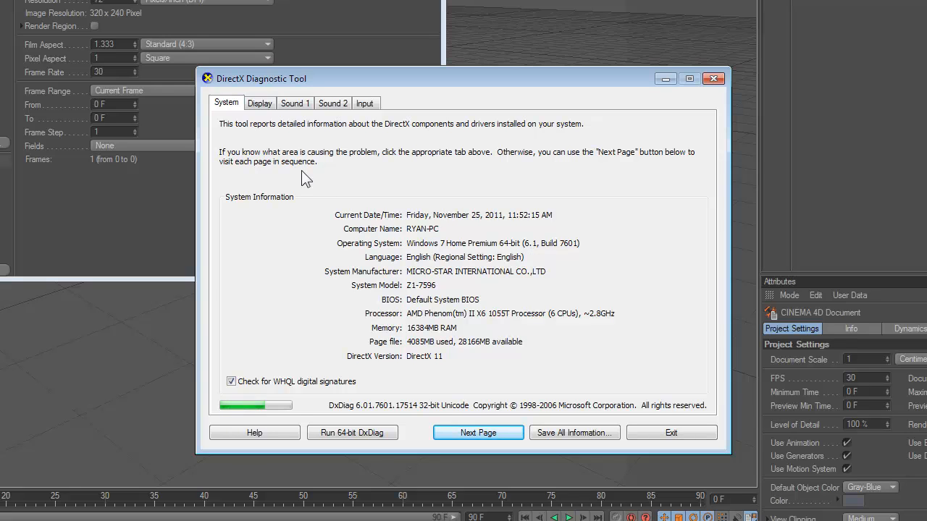
click(260, 105)
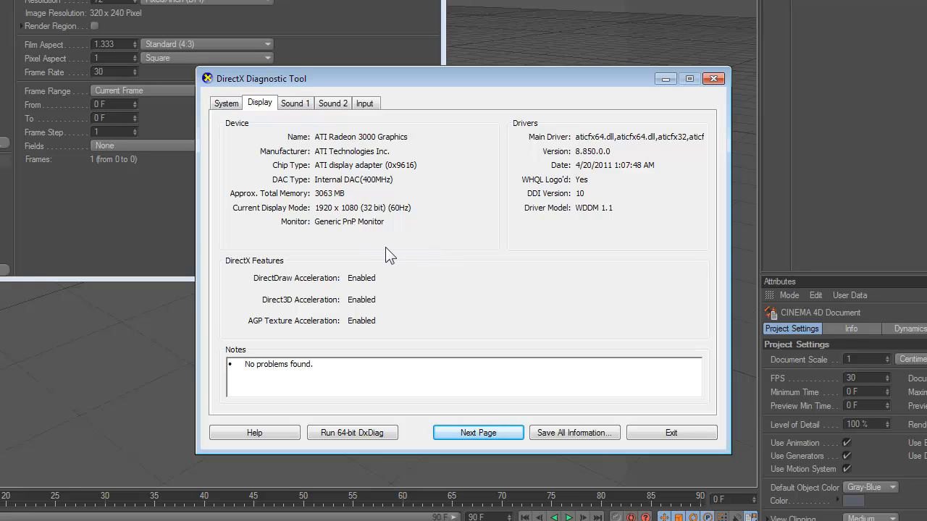
click(712, 78)
Set the render output width to 1920 pixels and the height to 1080 pixels
click(111, 0)
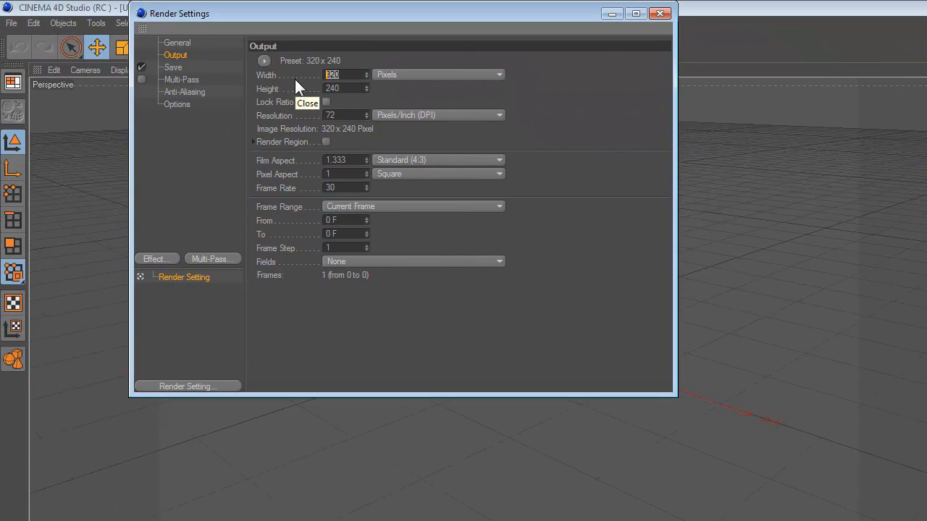
text(1920)
key(Return)
key(Tab)
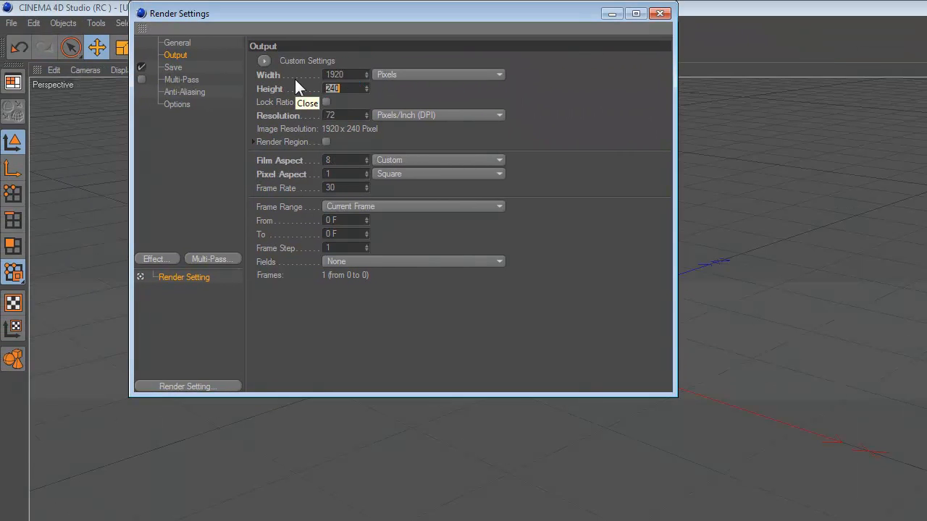
text(1080)
key(Return)
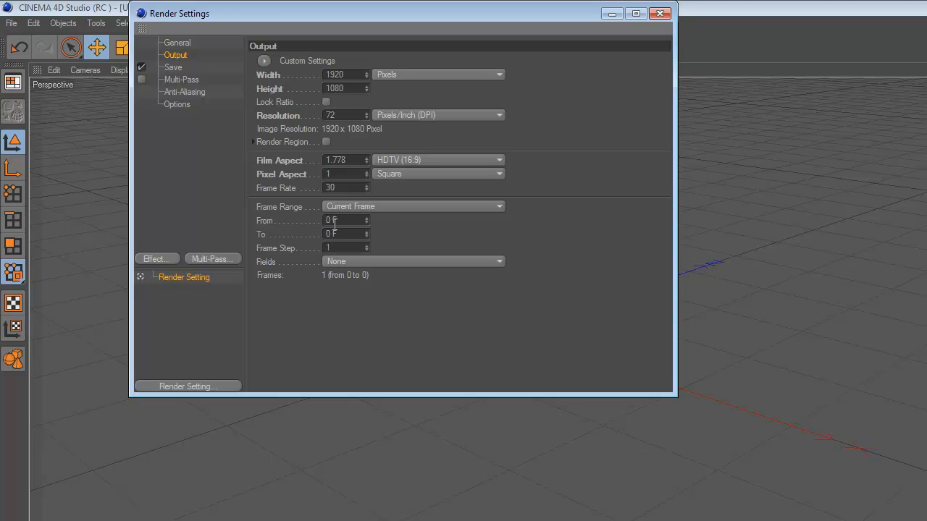
Add the Ambient Occlusion effect to the render settings and close them
click(163, 259)
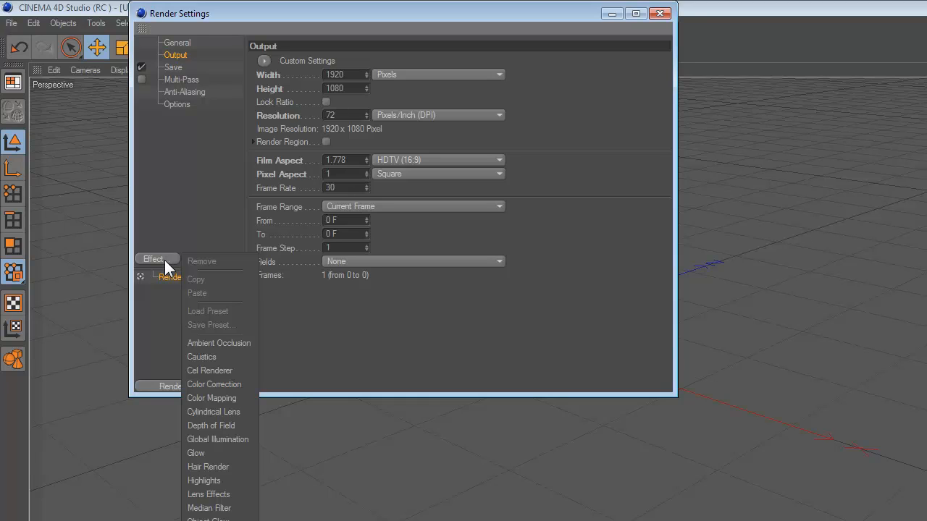
click(216, 343)
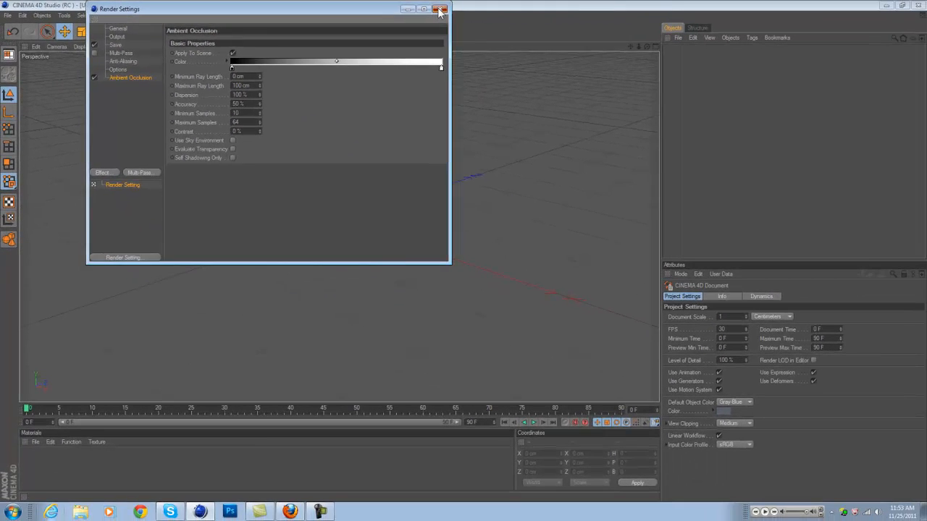
click(440, 10)
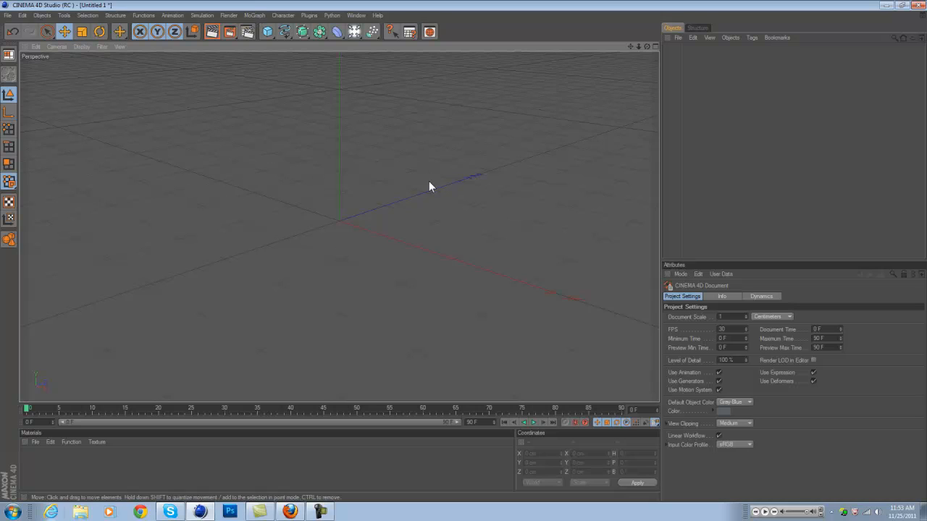
Add a MoGraph MoText object to the scene
click(254, 15)
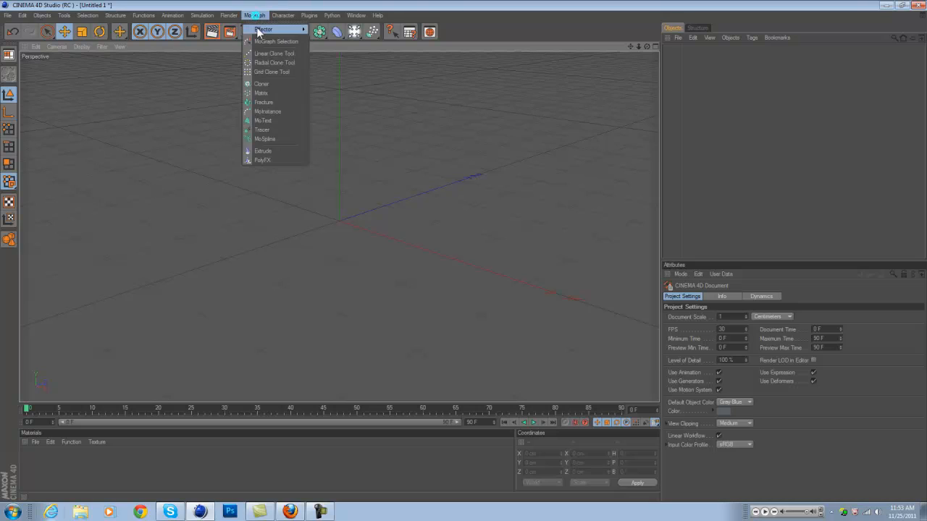
click(273, 120)
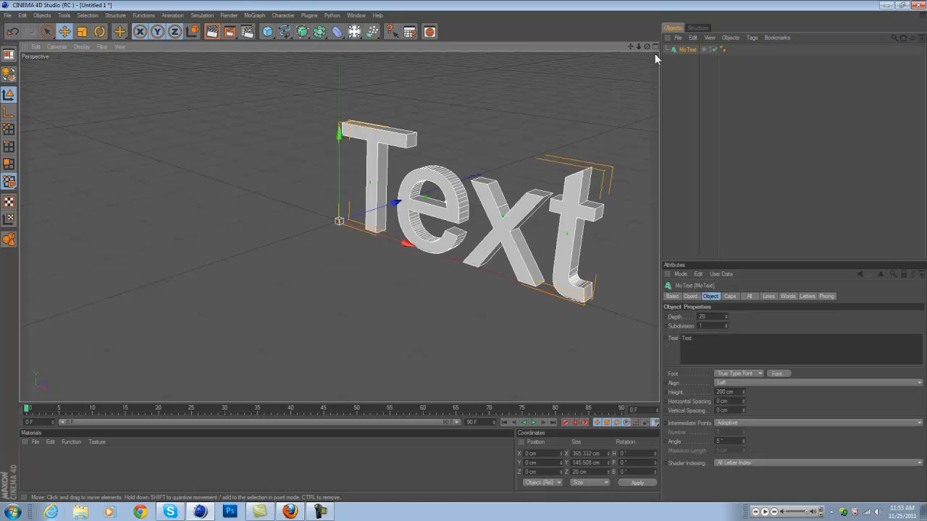
scroll(464, 157, down, 5)
click(770, 336)
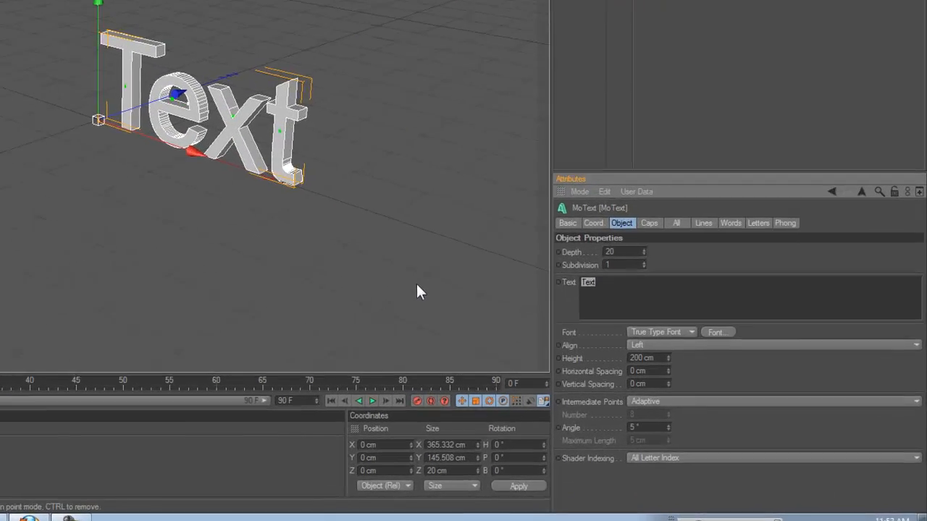
text(t)
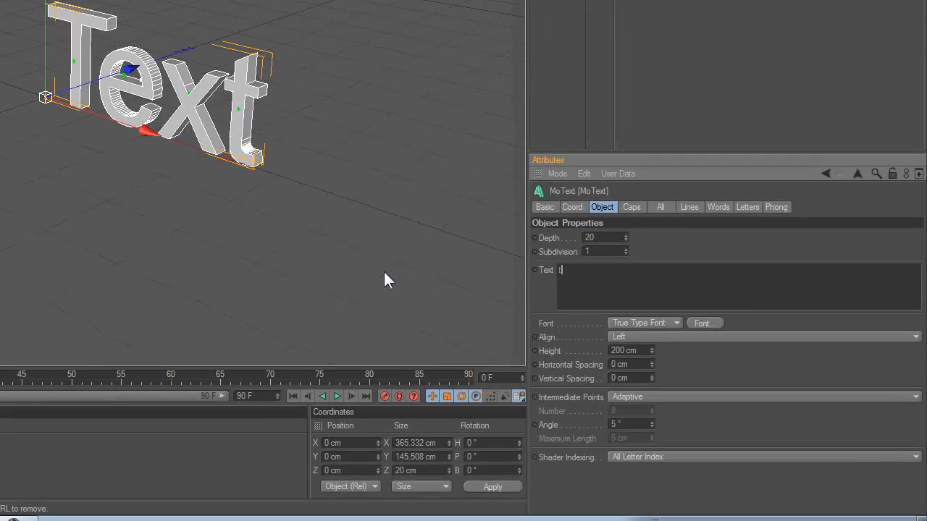
text(uT)
key(Left)
key(Left)
key(BackSpace)
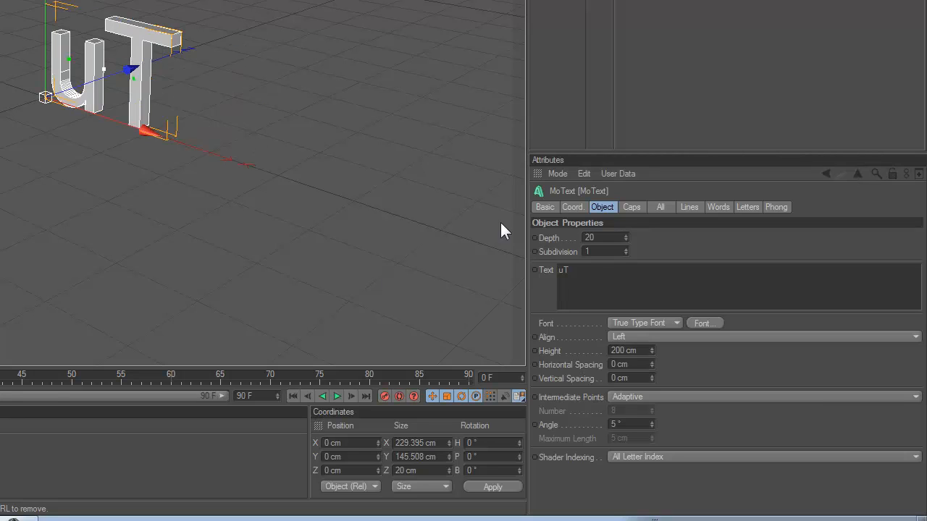
Set the MoText object's text to "Tut"
double_click(600, 271)
text(Tut)
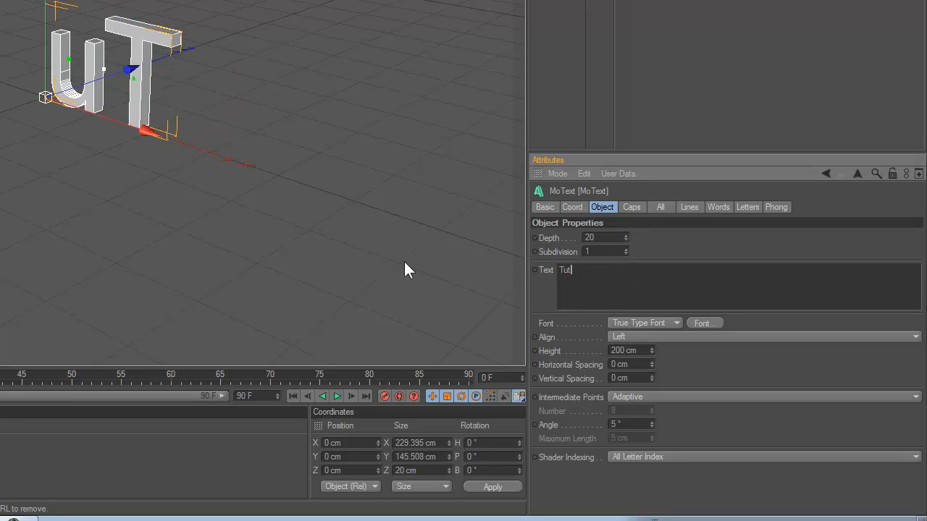
click(712, 239)
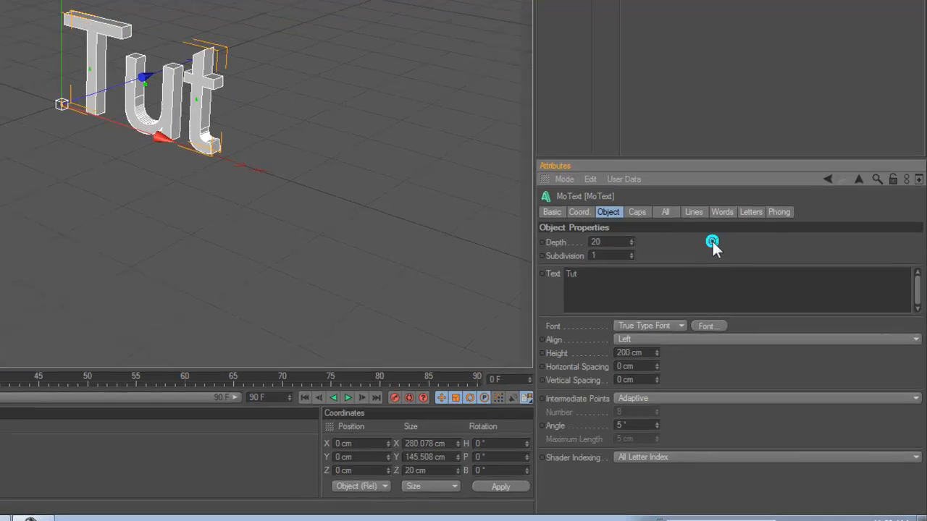
Change the MoText font to BATMANFOREVER
click(776, 374)
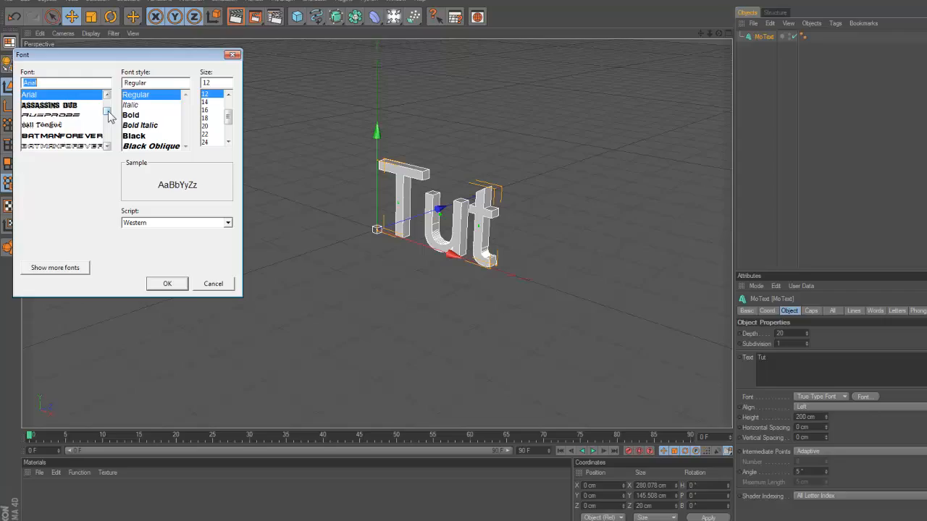
drag(97, 118, 97, 120)
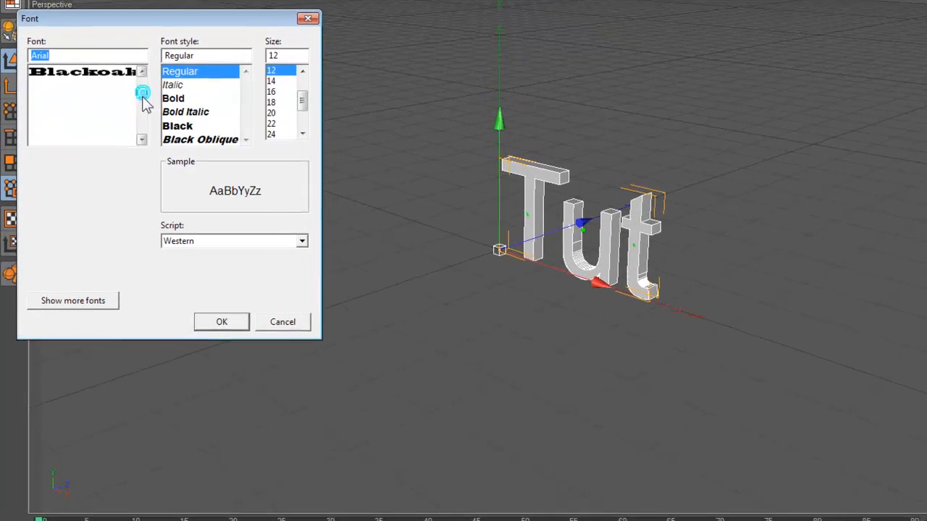
click(145, 69)
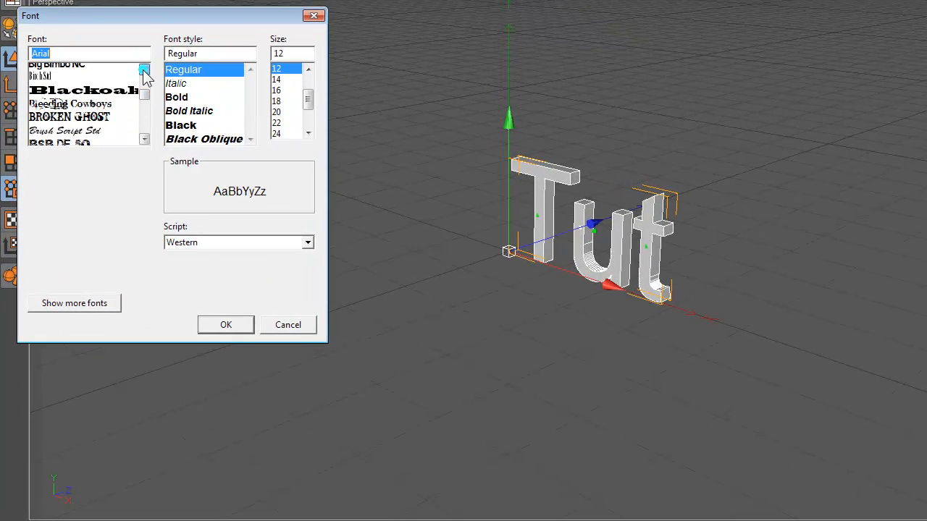
click(144, 69)
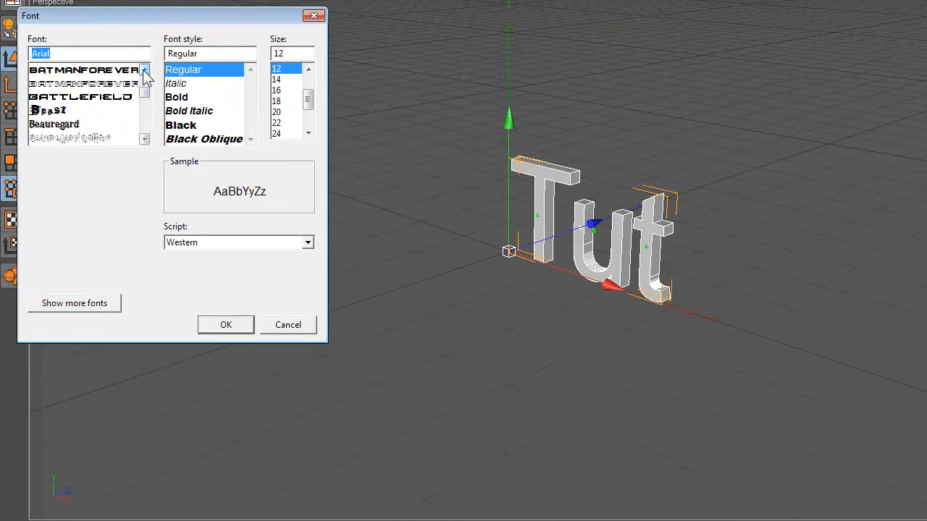
click(87, 70)
click(231, 326)
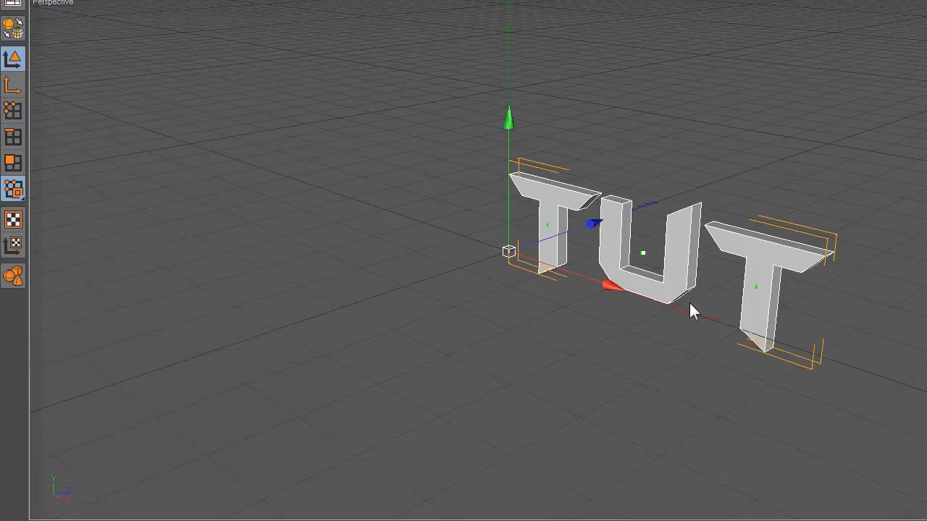
Move the text along the X axis to about -79.5 cm and preview it from the front with a viewport render
drag(588, 284, 552, 271)
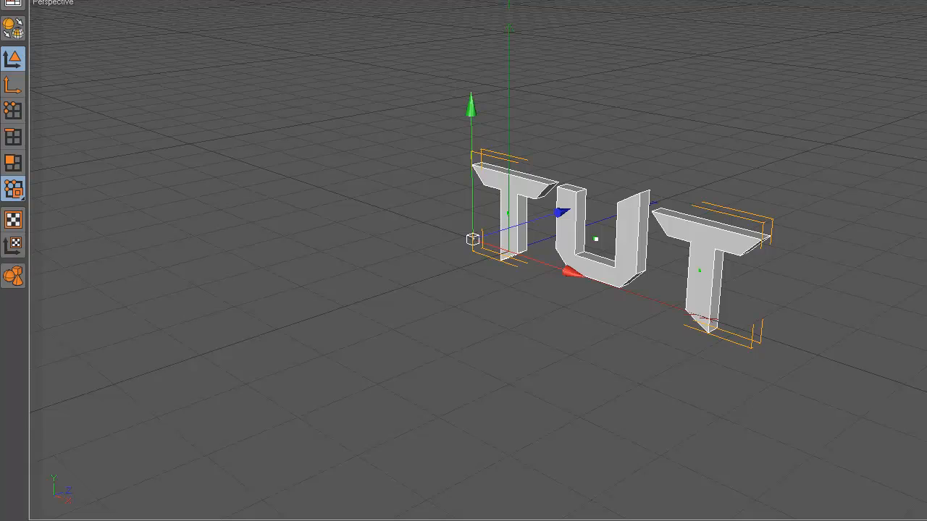
key(ctrl+r)
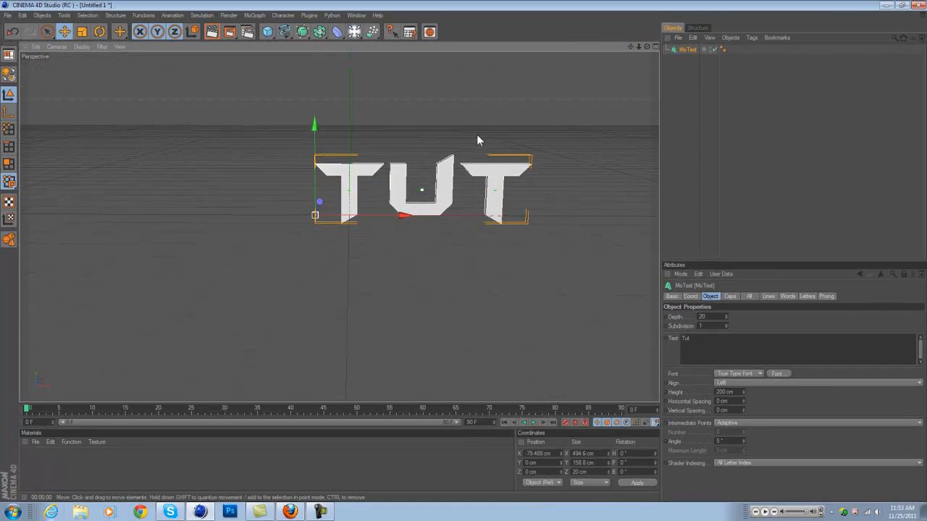
drag(647, 46, 613, 63)
scroll(356, 84, up, 3)
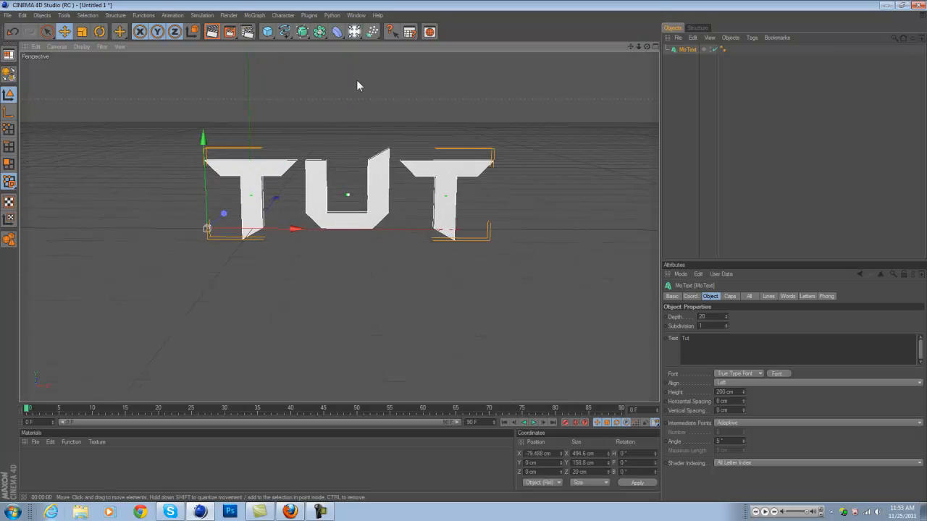
click(212, 31)
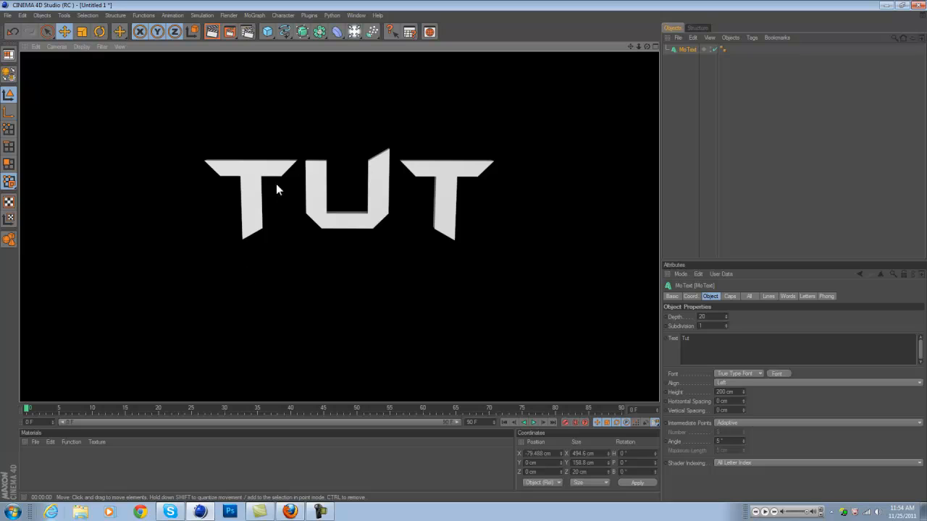
click(467, 280)
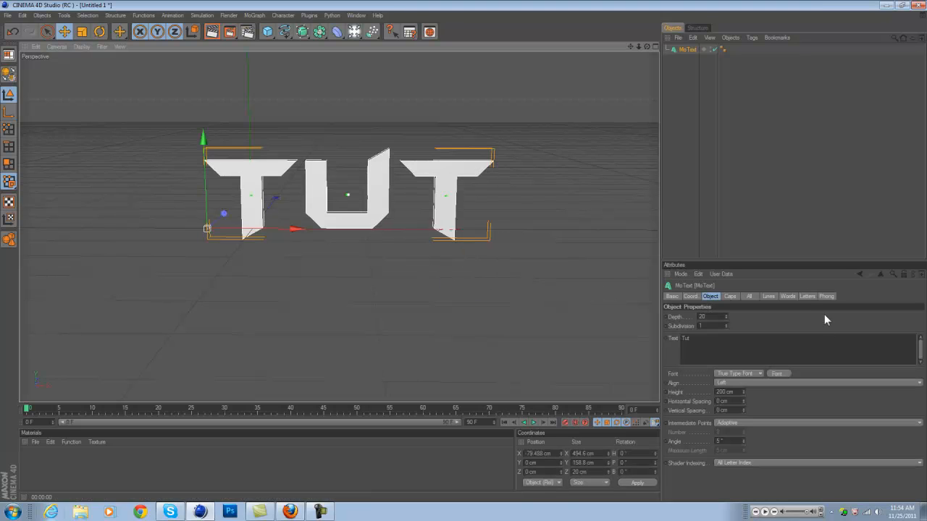
Set the MoText depth to 75 cm and check the thicker letters from the side
double_click(701, 316)
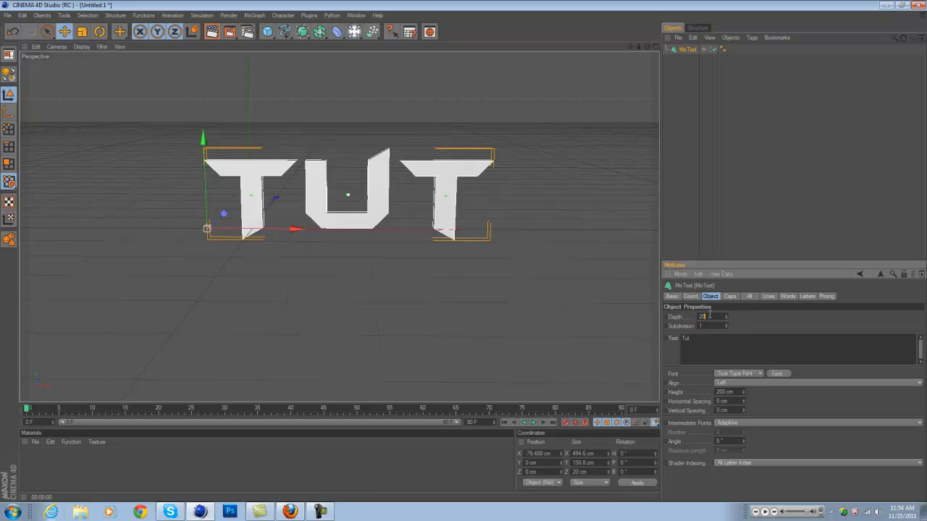
text(75)
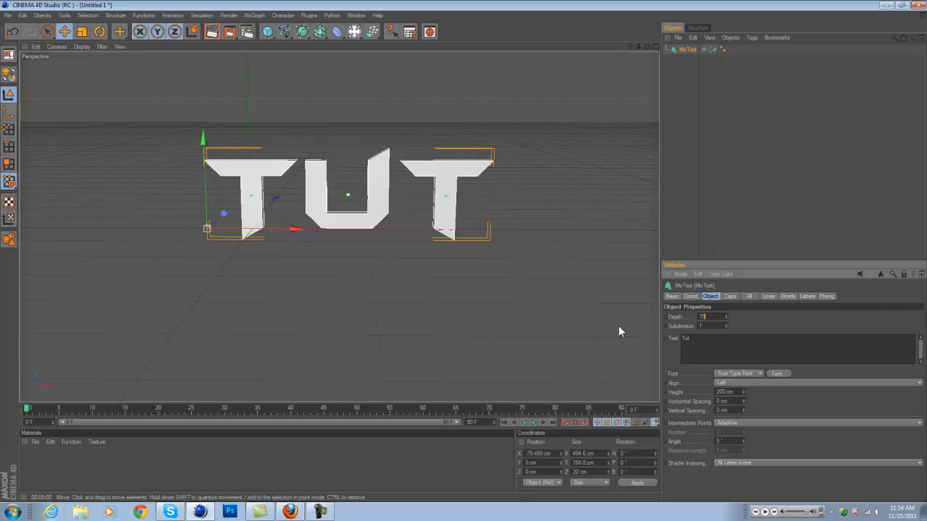
key(Return)
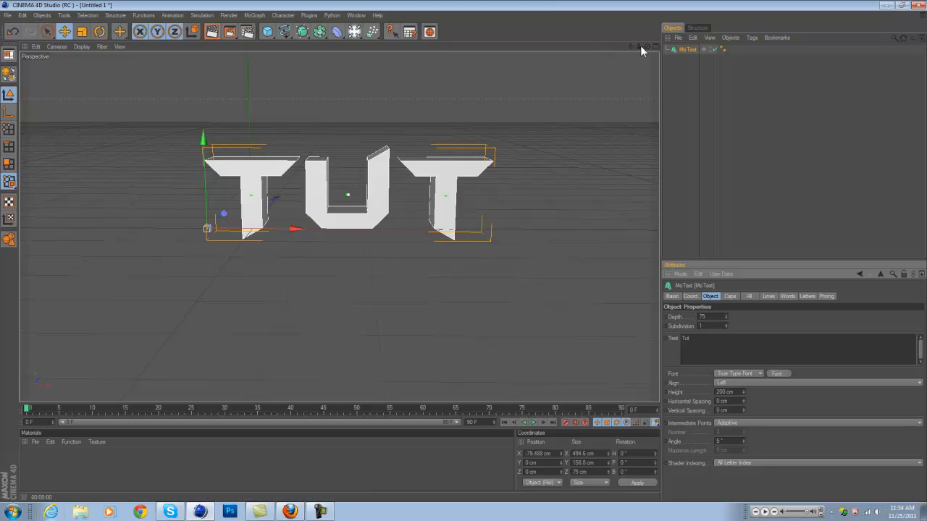
drag(646, 47, 367, 136)
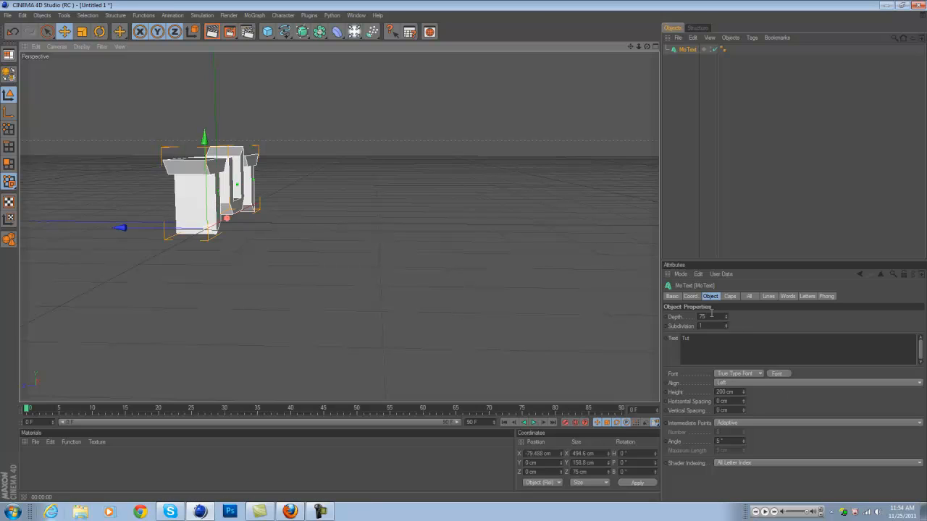
click(763, 326)
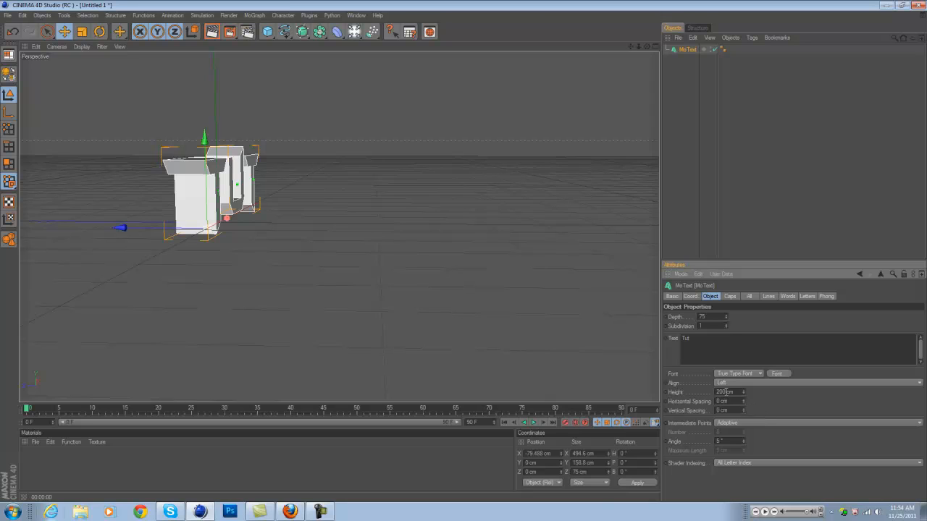
double_click(726, 391)
click(735, 392)
drag(647, 46, 507, 47)
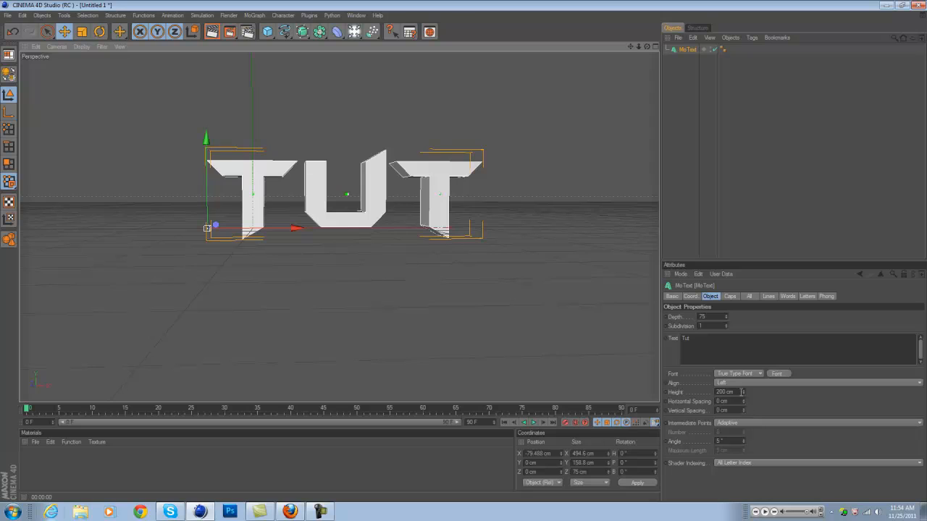
drag(742, 392, 743, 407)
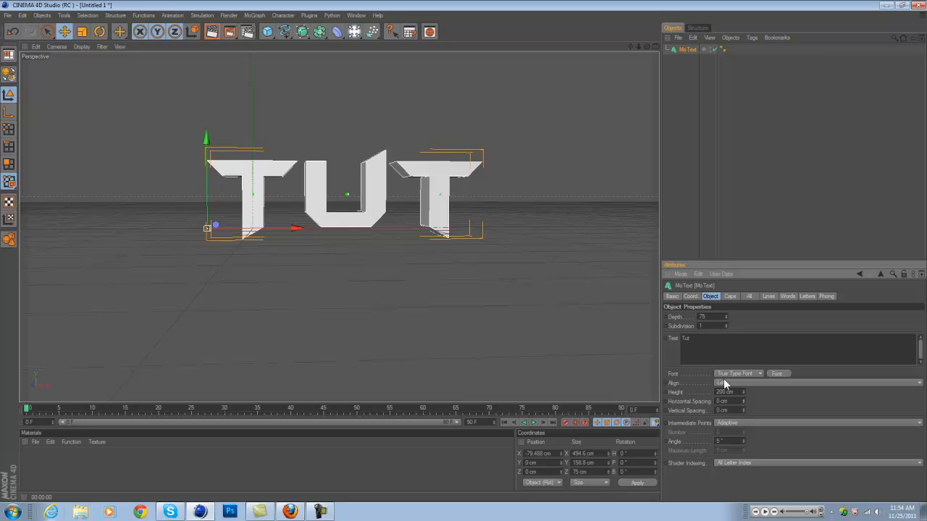
Try a second text line "Tutorial" with 36 cm vertical spacing, and restore the single line "Tut" with 0 cm spacing
click(711, 356)
click(745, 324)
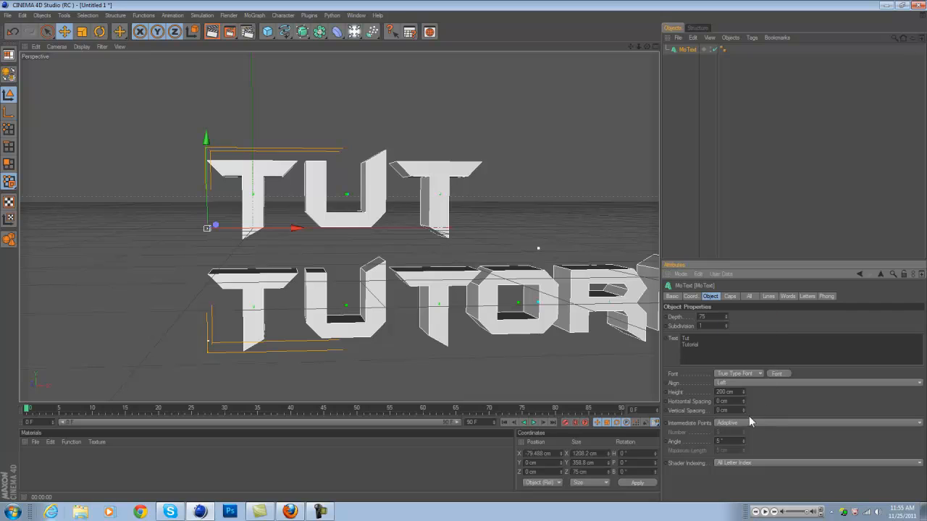
drag(743, 412, 665, 339)
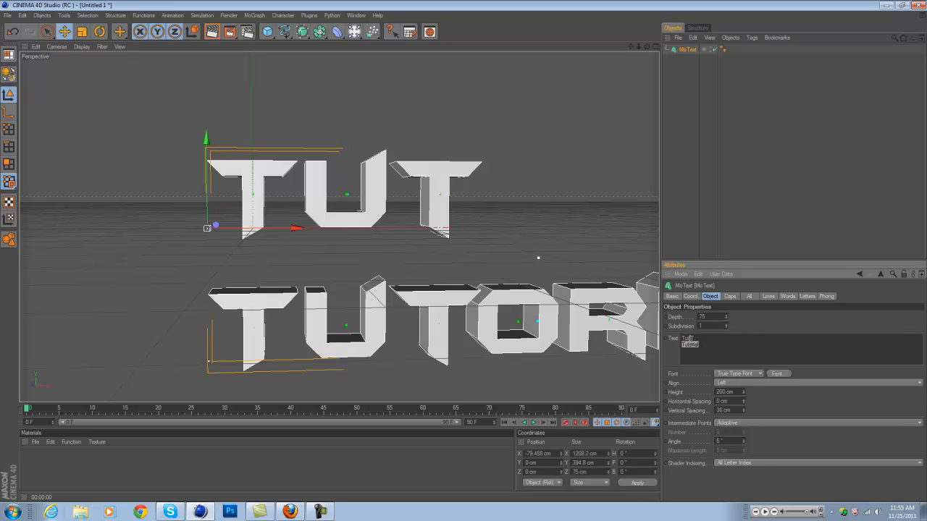
key(BackSpace)
click(771, 403)
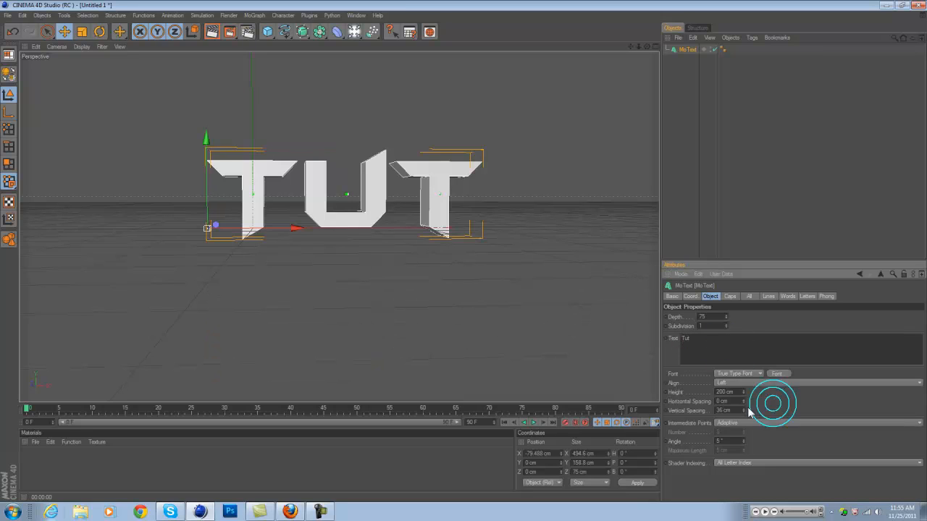
click(789, 411)
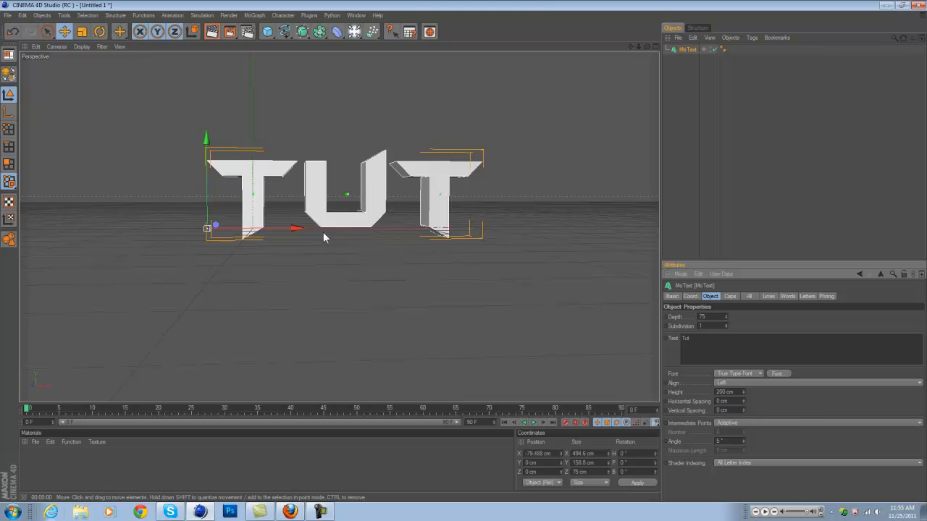
Duplicate the MoText object and set the copy's start and end caps to Fillet Cap
drag(647, 46, 627, 57)
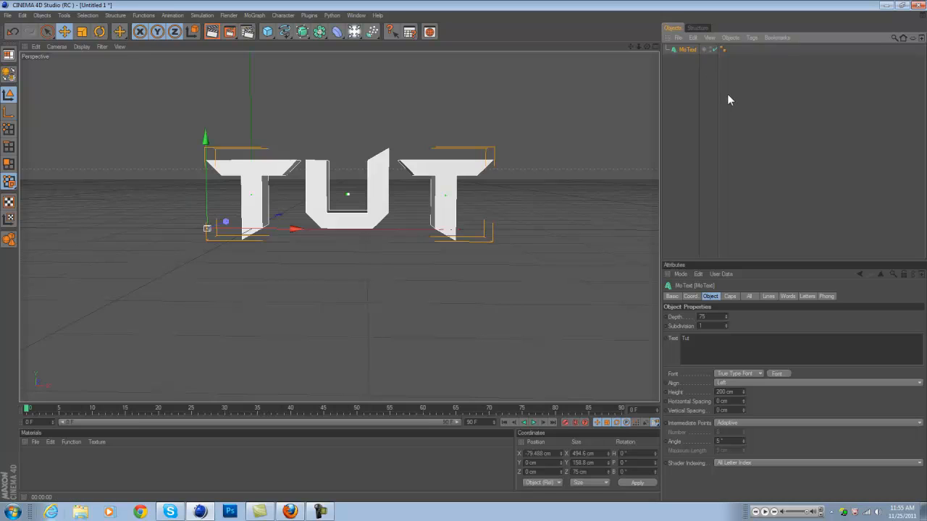
key(ctrl+v)
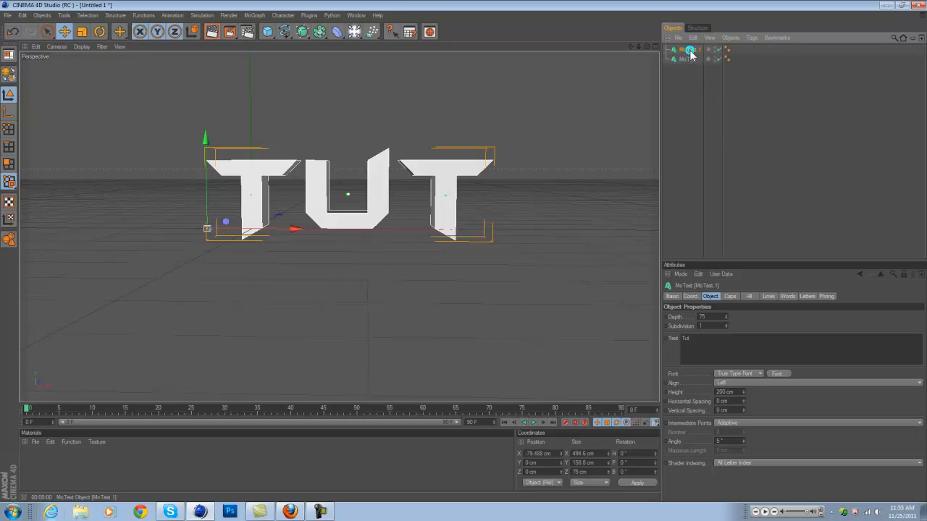
click(731, 297)
click(739, 317)
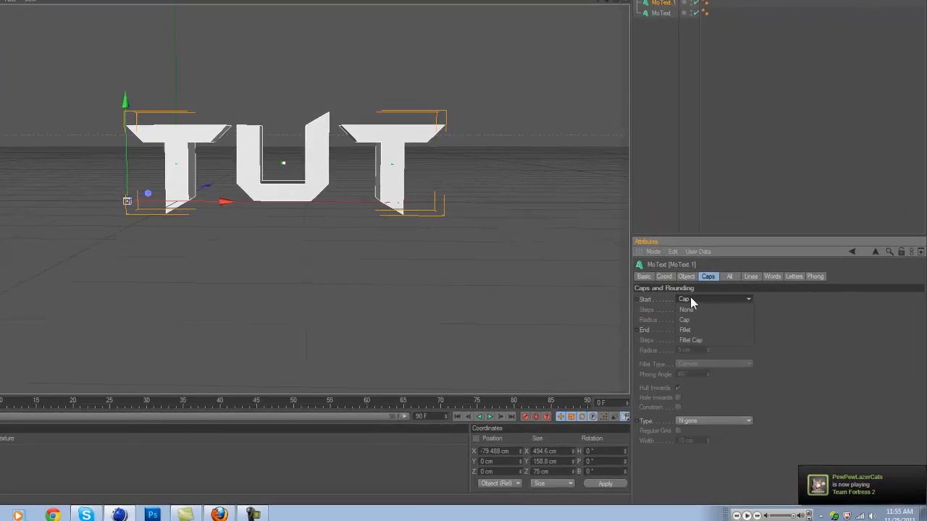
click(623, 294)
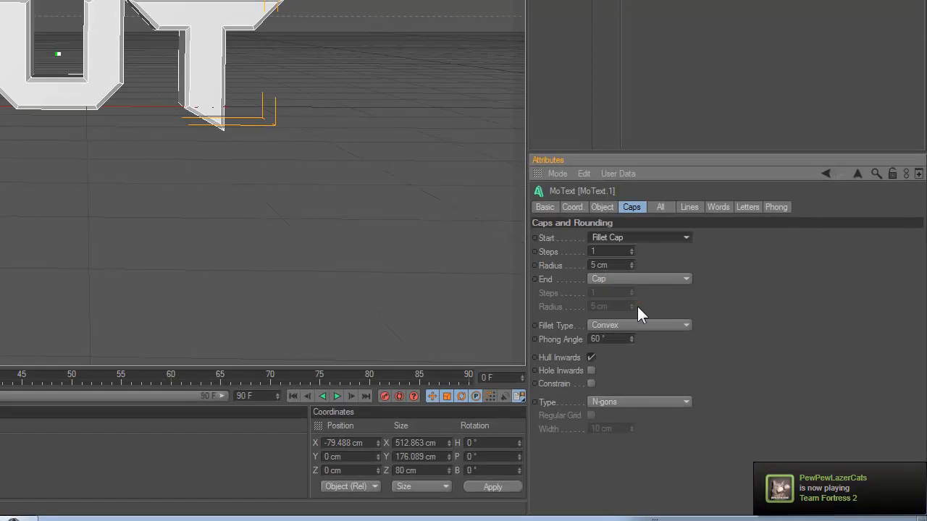
click(650, 278)
click(656, 334)
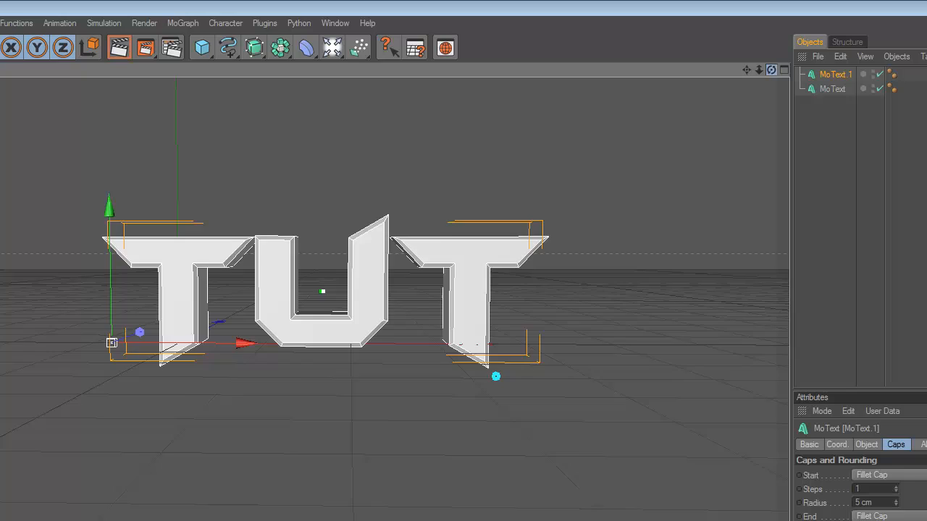
Move the filleted text copy along the Z axis to 20 cm and preview it from the front with a viewport render
drag(771, 69, 846, 62)
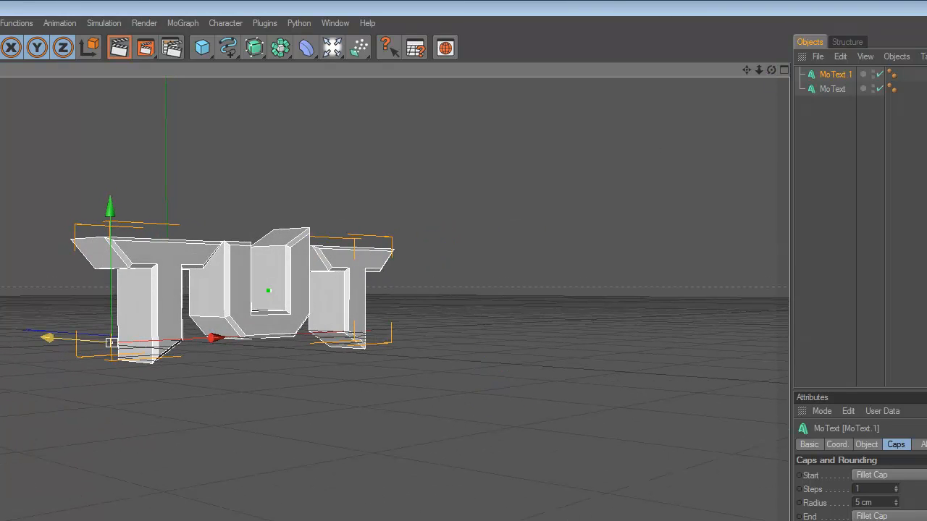
drag(47, 338, 39, 336)
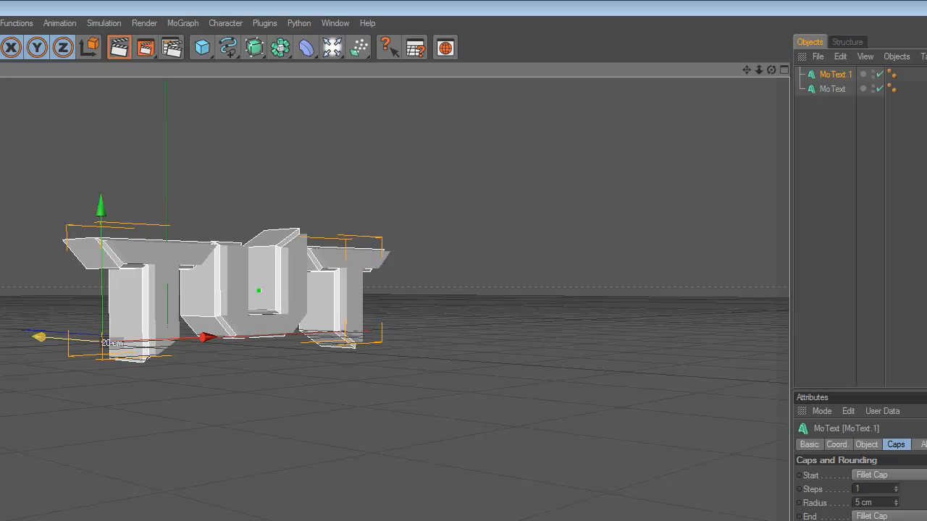
drag(38, 336, 38, 336)
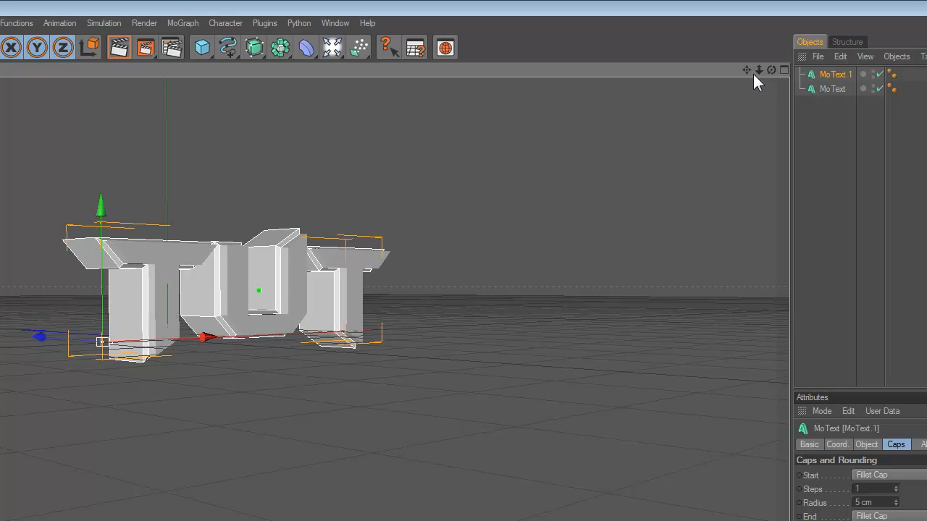
mouse_move(771, 70)
mouse_down()
mouse_move(713, 71)
mouse_move(796, 70)
mouse_move(769, 70)
mouse_up()
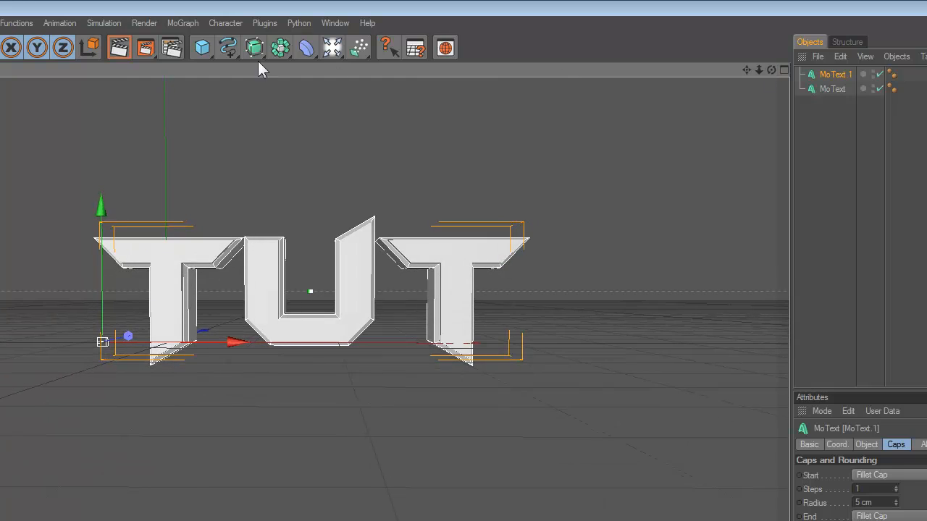
click(123, 49)
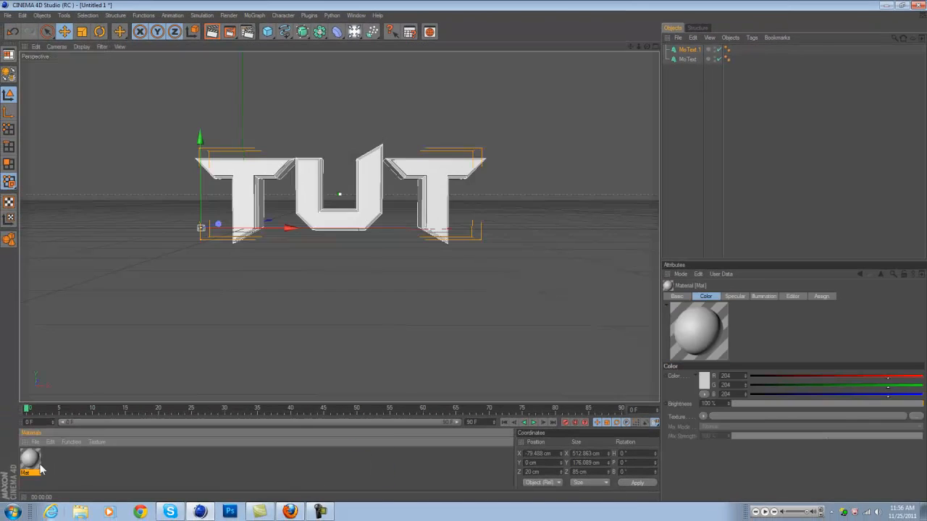
Set the new material's color to green, RGB 10, 213, 41
double_click(31, 458)
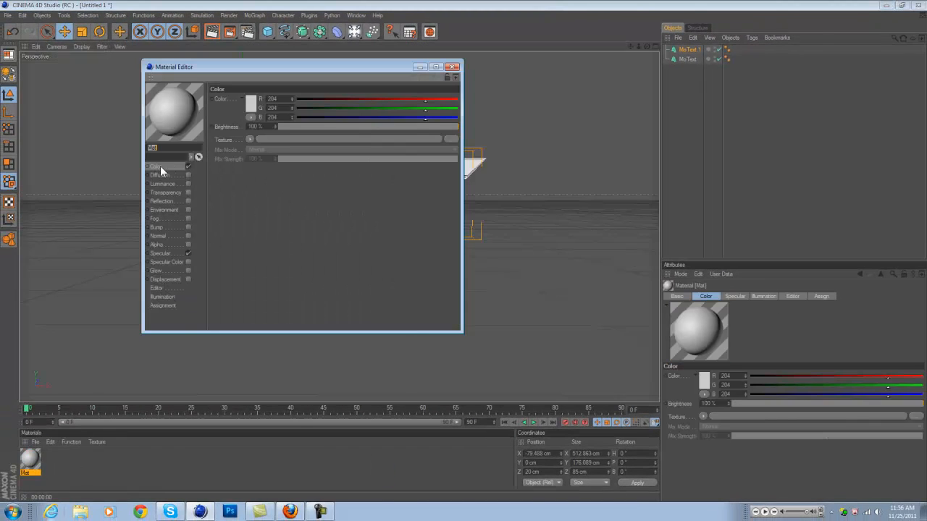
click(160, 167)
click(251, 103)
click(264, 67)
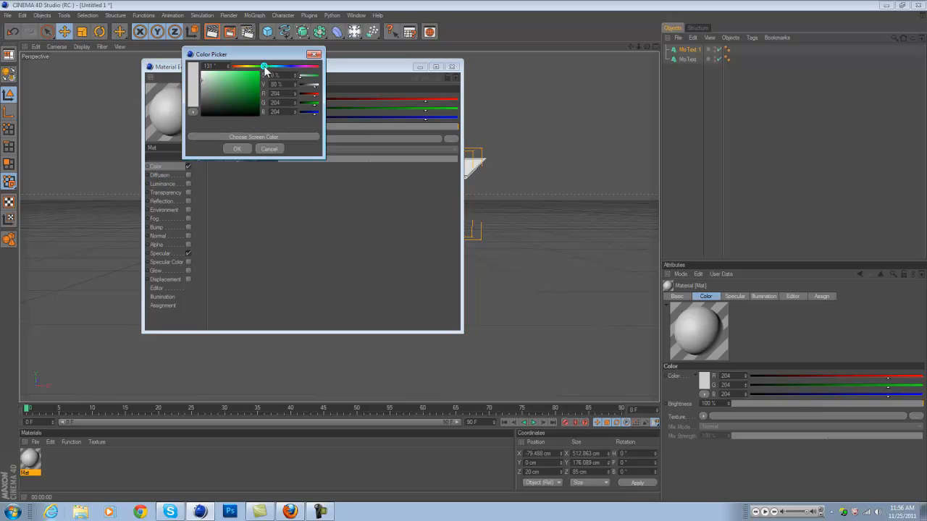
click(256, 78)
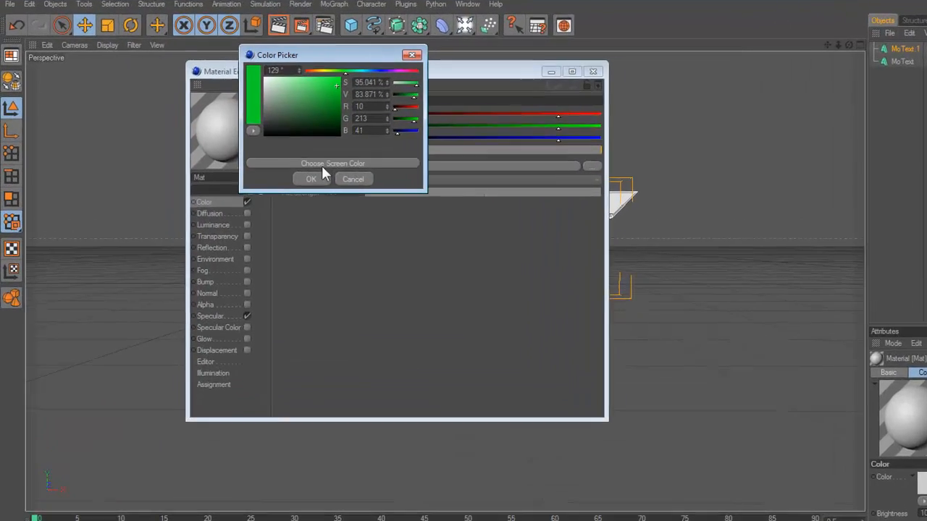
click(311, 179)
Enable the material's specular color and set it to green, RGB 3, 227, 0
click(246, 327)
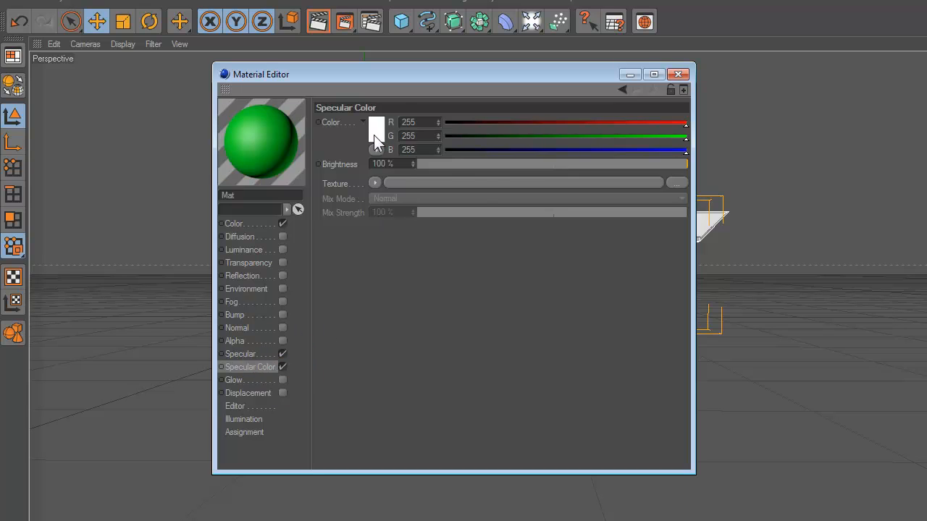
click(374, 135)
click(387, 79)
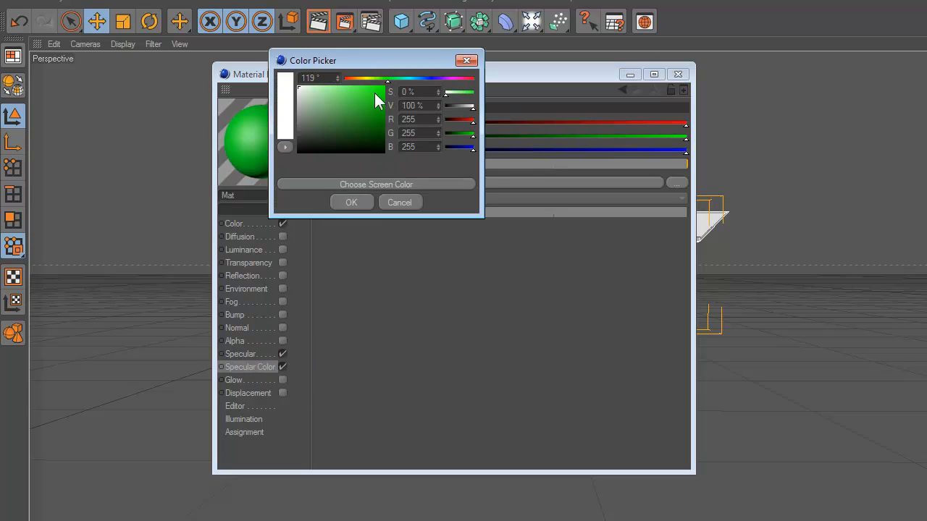
drag(374, 92, 381, 99)
click(349, 205)
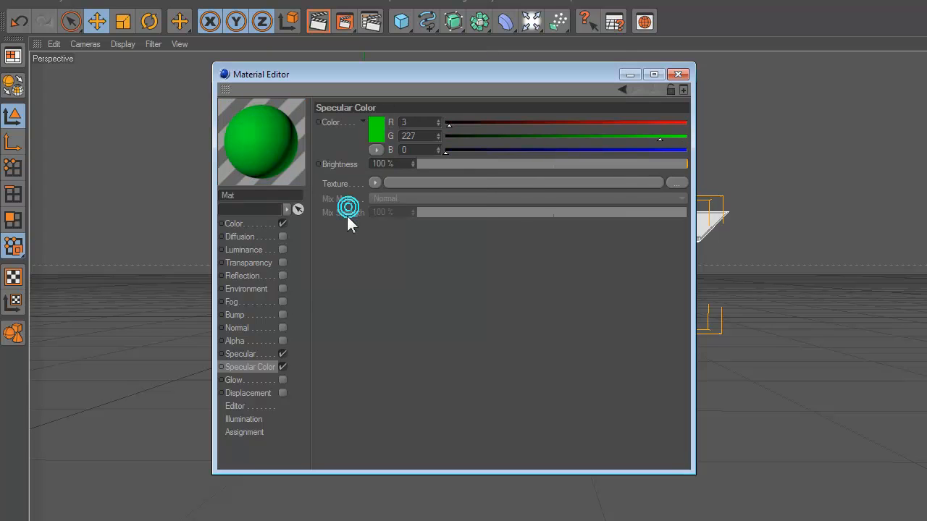
Enable reflection on the material and give it a Fresnel texture
click(251, 276)
click(282, 276)
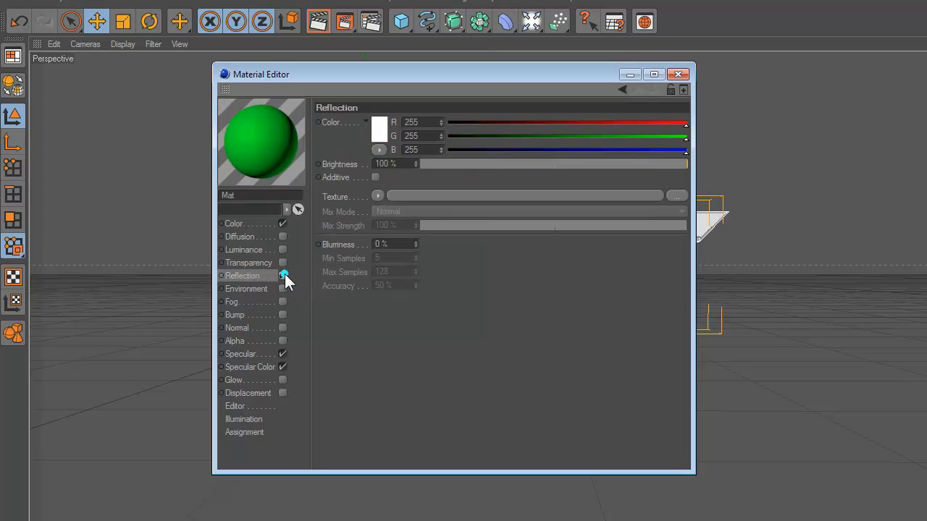
click(385, 137)
click(468, 62)
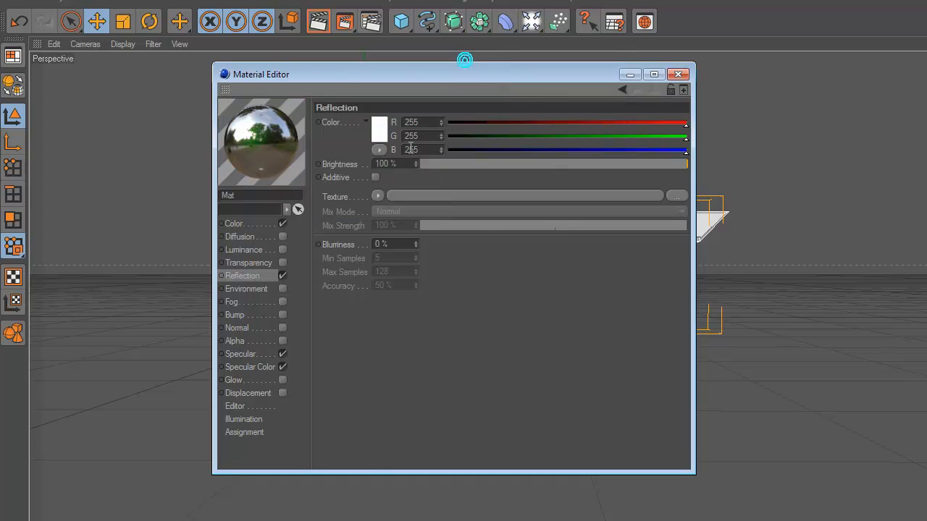
click(377, 197)
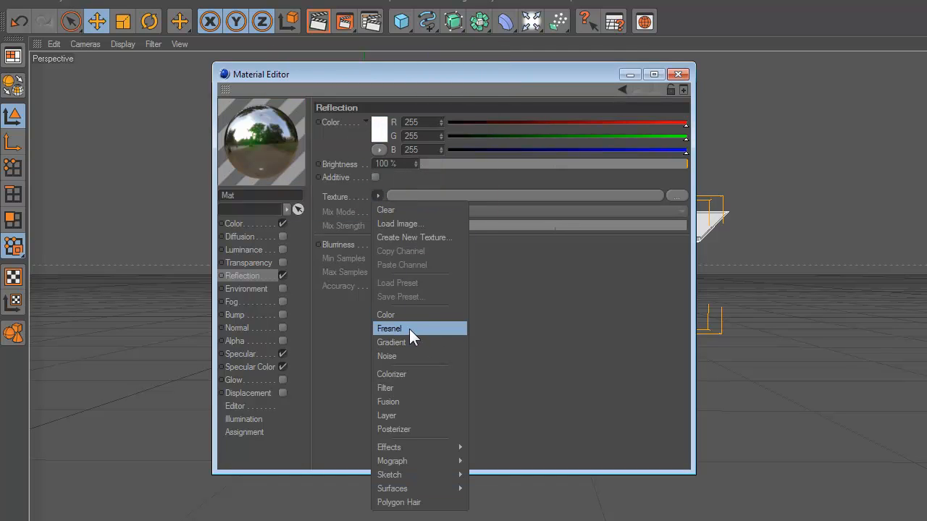
click(409, 328)
Blend the reflection texture with Multiply at 68% mix strength and set the reflection brightness to 77%
click(421, 251)
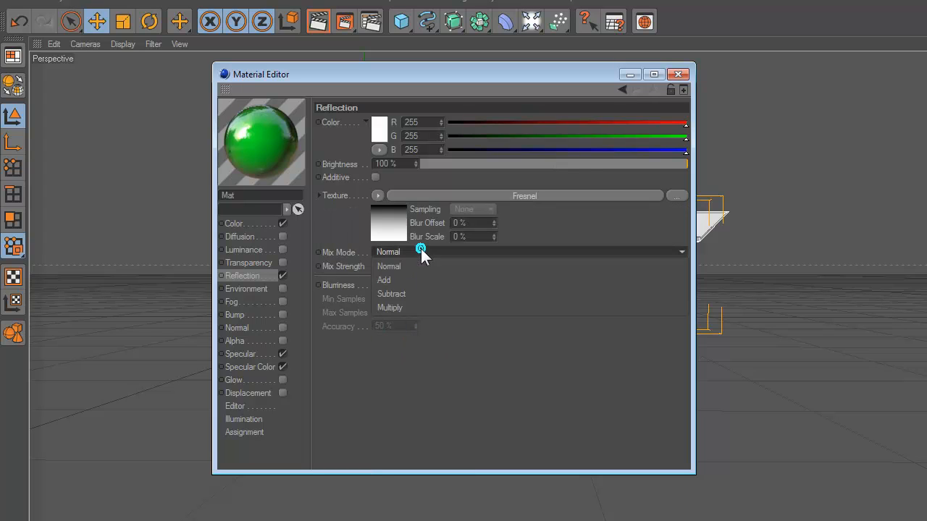
click(417, 308)
click(604, 266)
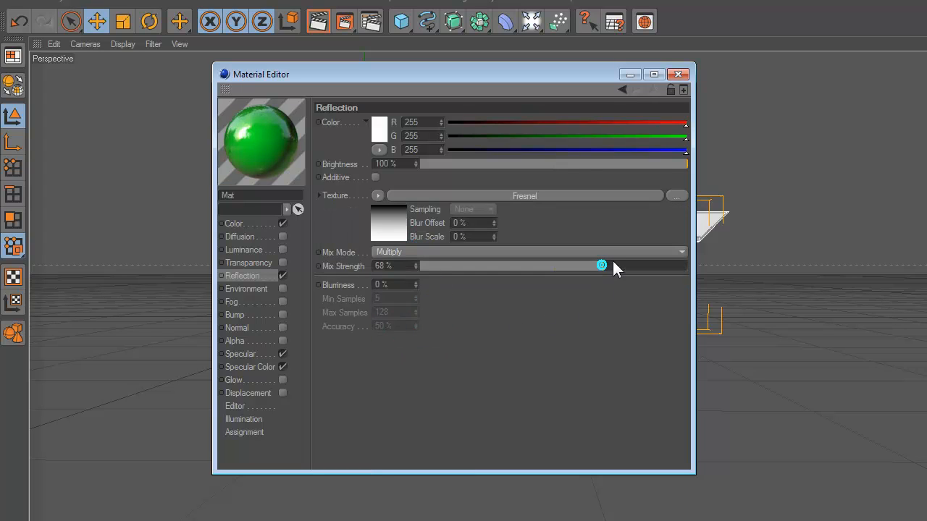
drag(659, 162, 637, 166)
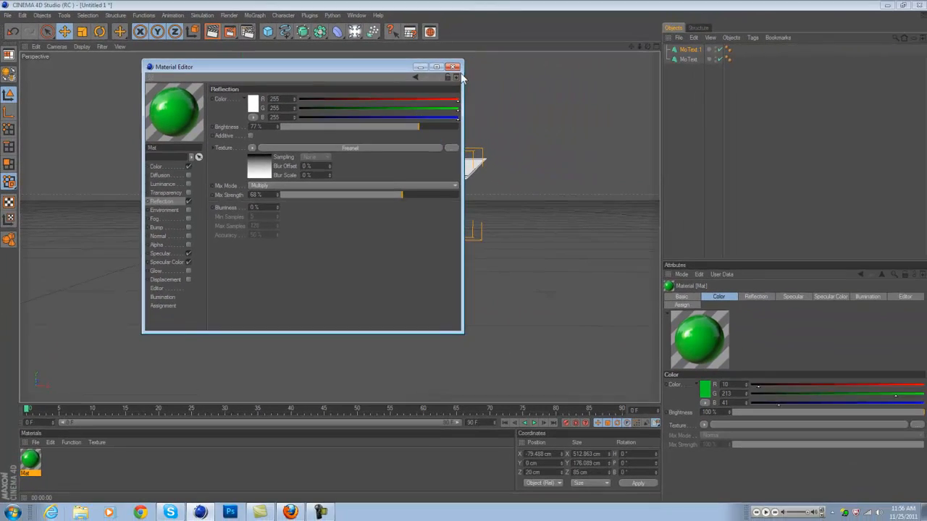
click(678, 73)
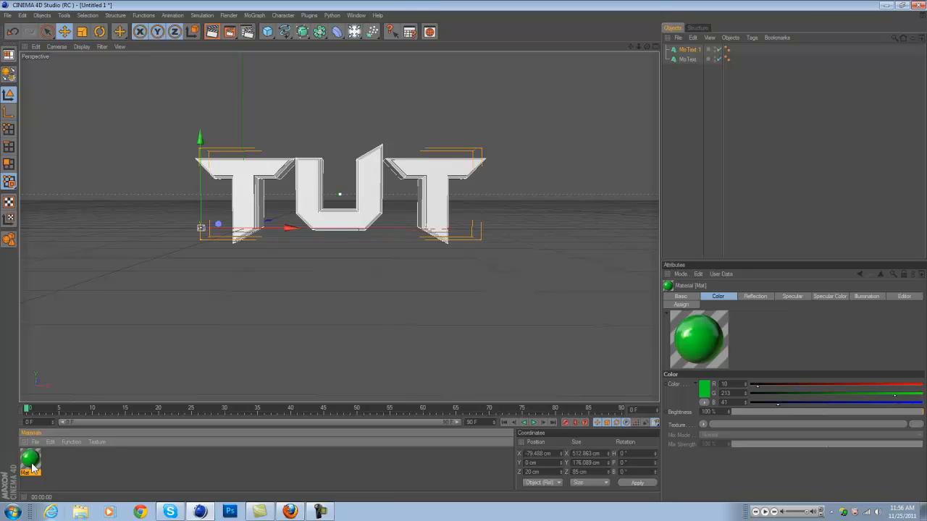
Apply the green reflective material to the original MoText object
drag(32, 467, 246, 205)
drag(31, 463, 695, 62)
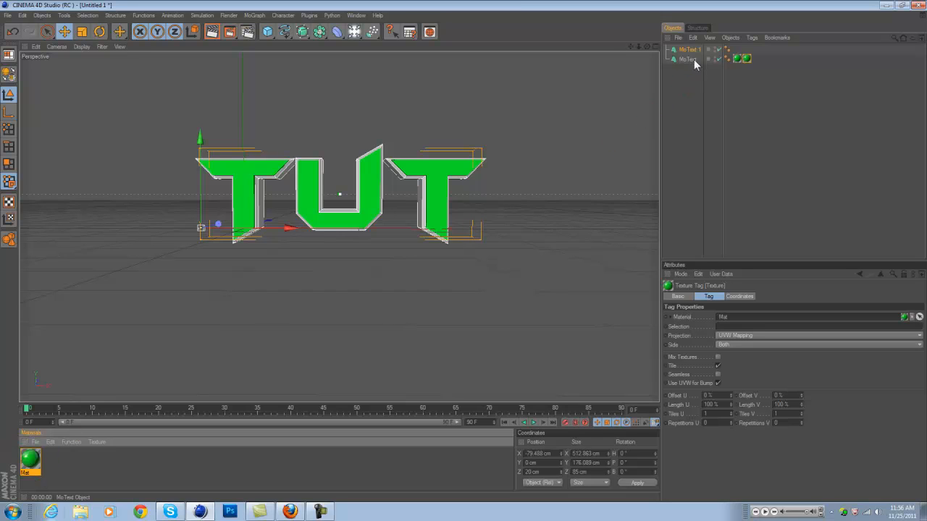
Remove the duplicate green material tag from the original MoText object and render a preview of the view
click(745, 63)
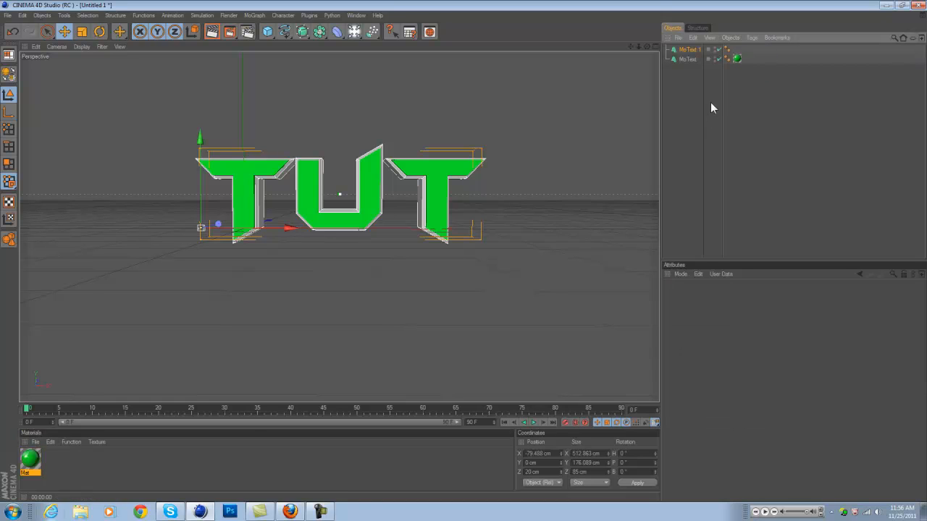
click(215, 32)
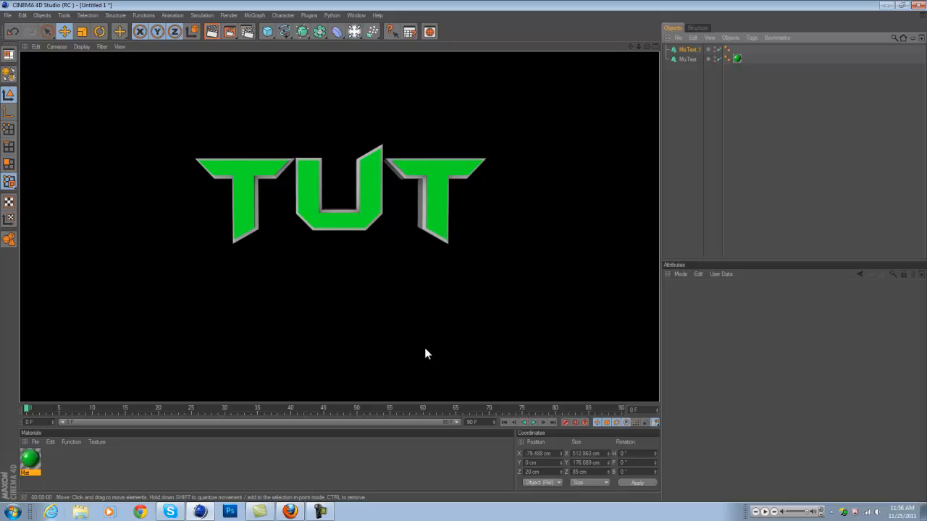
Create a second material and set its color to light blue, RGB 17, 209, 238
double_click(269, 470)
double_click(31, 458)
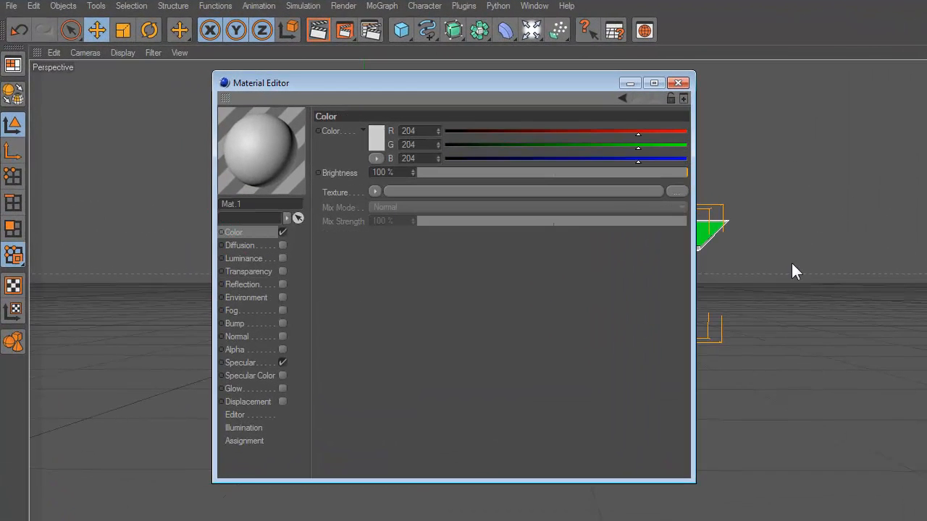
click(380, 133)
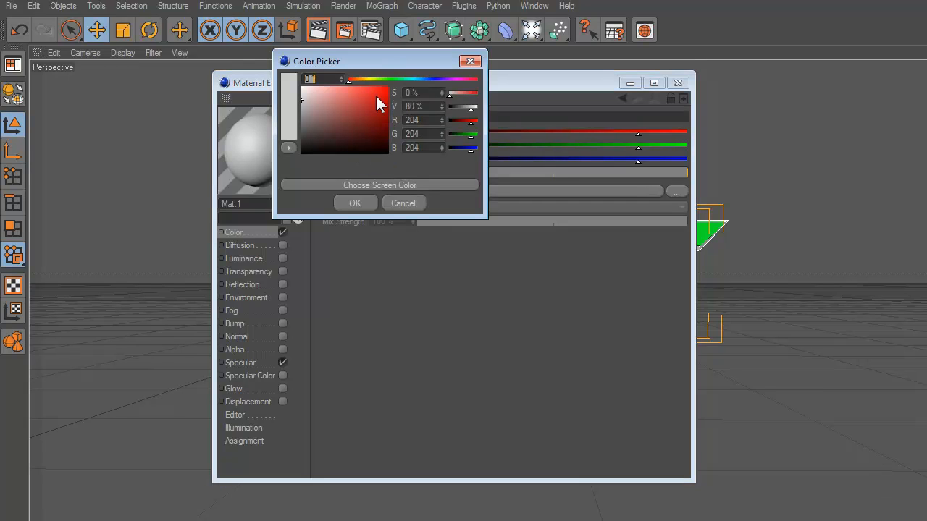
click(414, 79)
drag(420, 83, 415, 82)
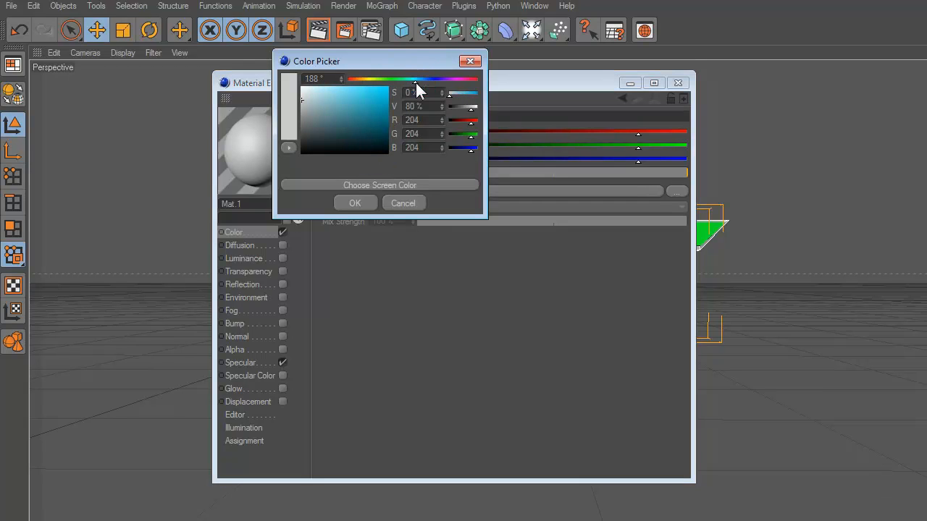
click(375, 99)
click(354, 202)
Enable the blue material's specular color and set it to RGB 25, 217, 238
click(272, 375)
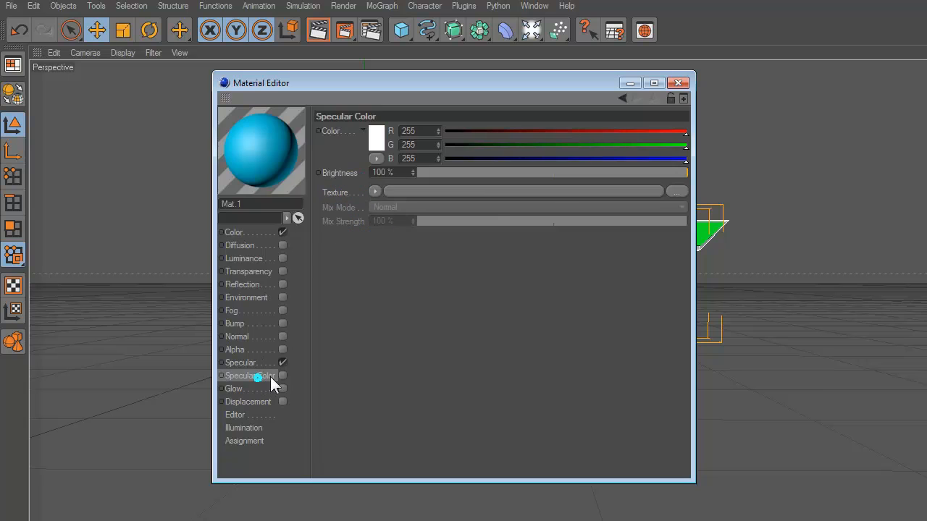
click(376, 139)
click(410, 83)
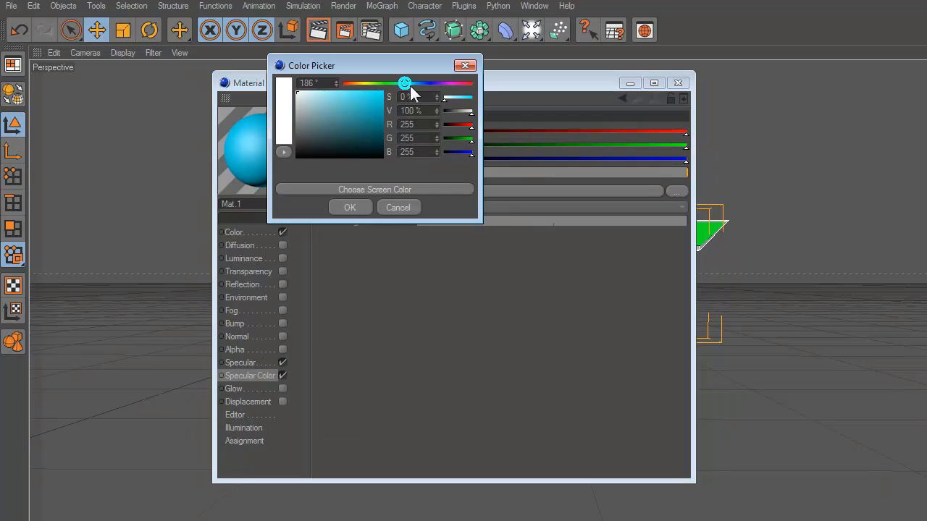
click(373, 101)
click(350, 208)
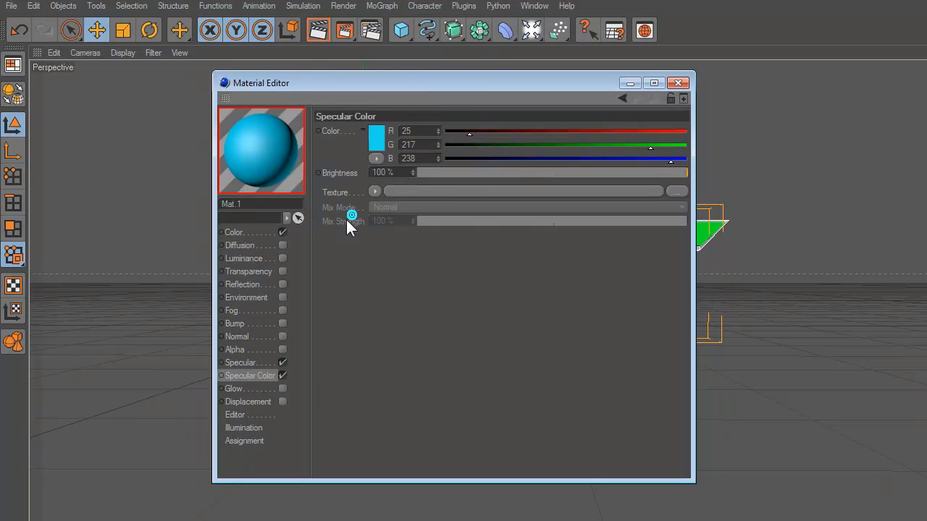
Enable reflection on the blue material and give it a Fresnel texture
click(253, 284)
click(279, 283)
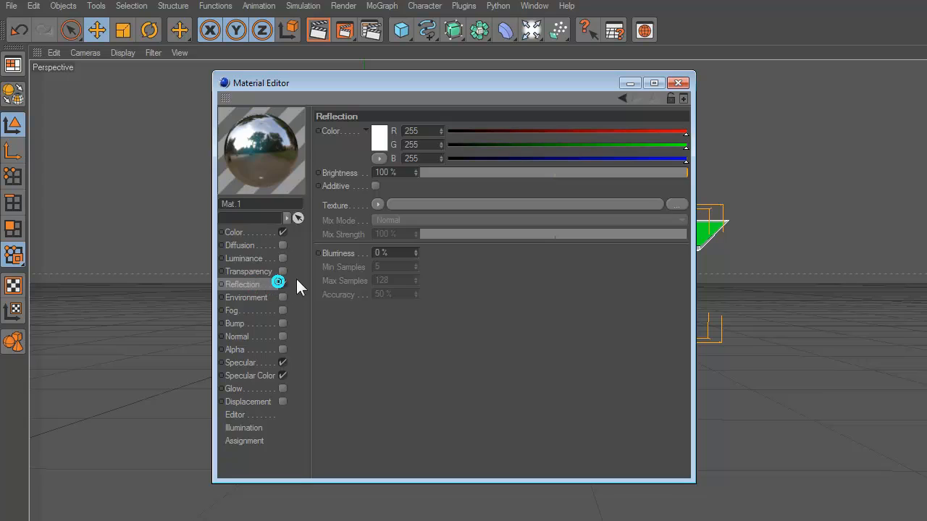
click(377, 204)
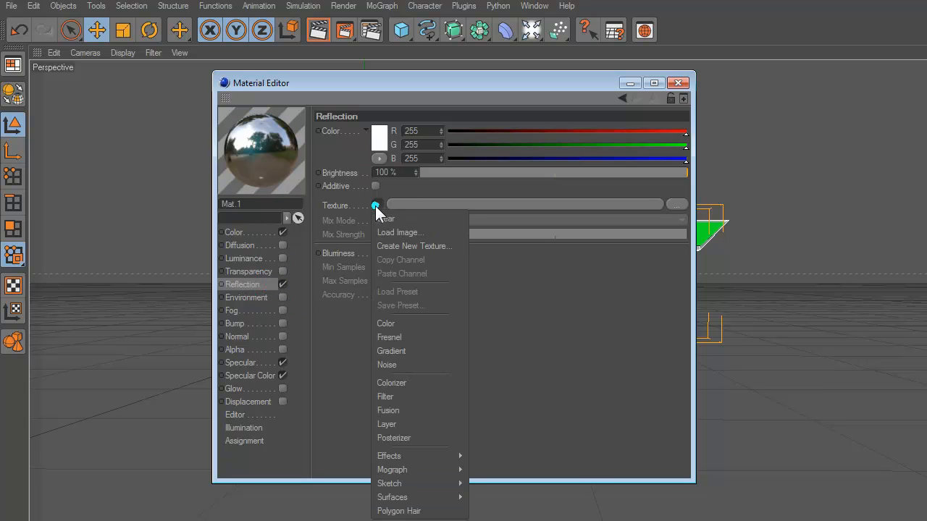
click(407, 337)
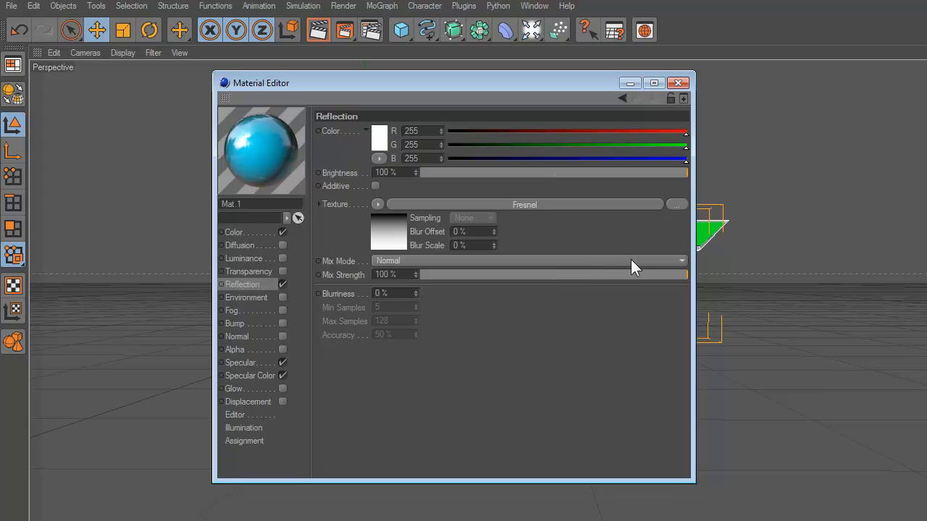
Blend the blue material's reflection texture with Multiply at 65% mix strength and set the reflection brightness to 80%
click(669, 262)
click(503, 323)
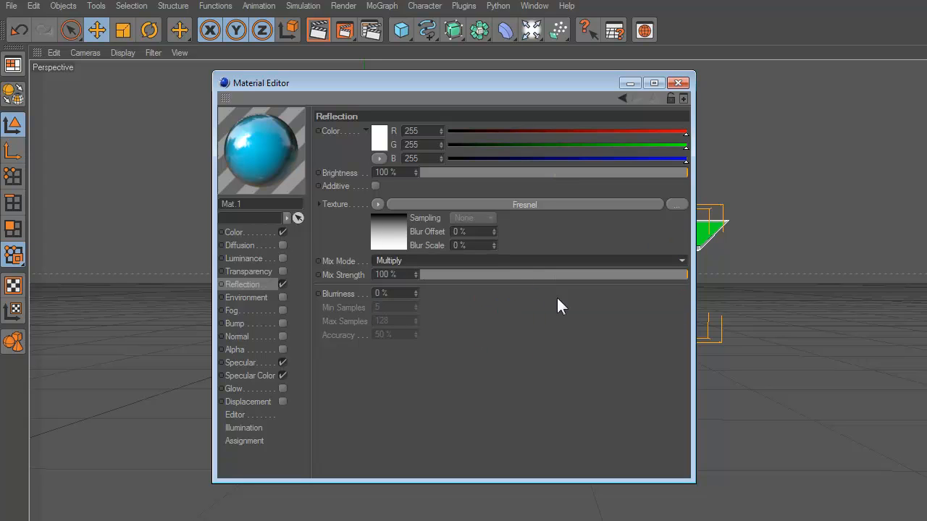
drag(617, 275, 604, 276)
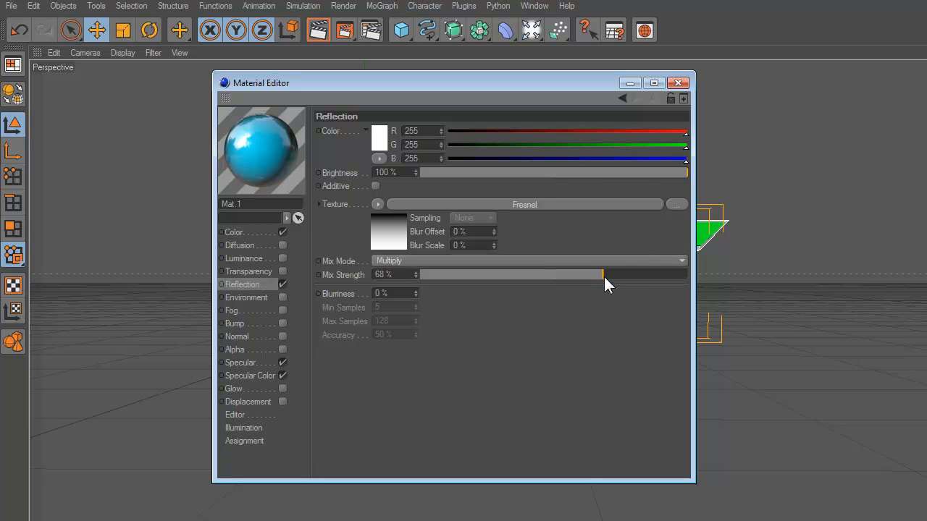
drag(658, 176, 637, 178)
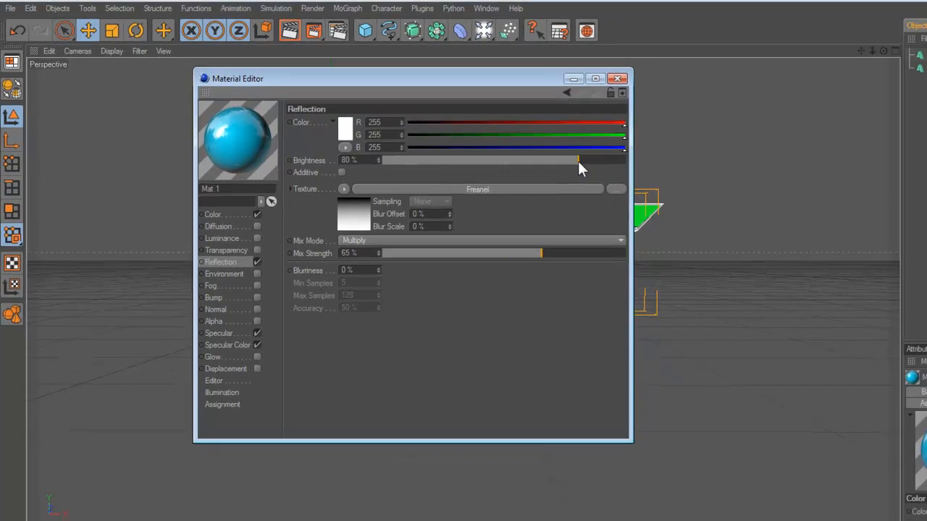
click(460, 68)
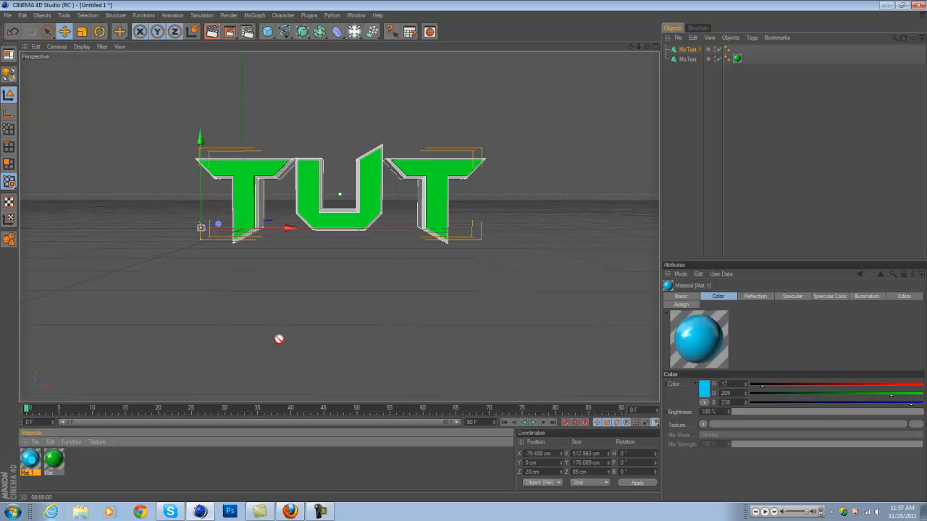
Apply the blue reflective material to the duplicate MoText 1 object and render a preview of the view
drag(693, 63, 686, 50)
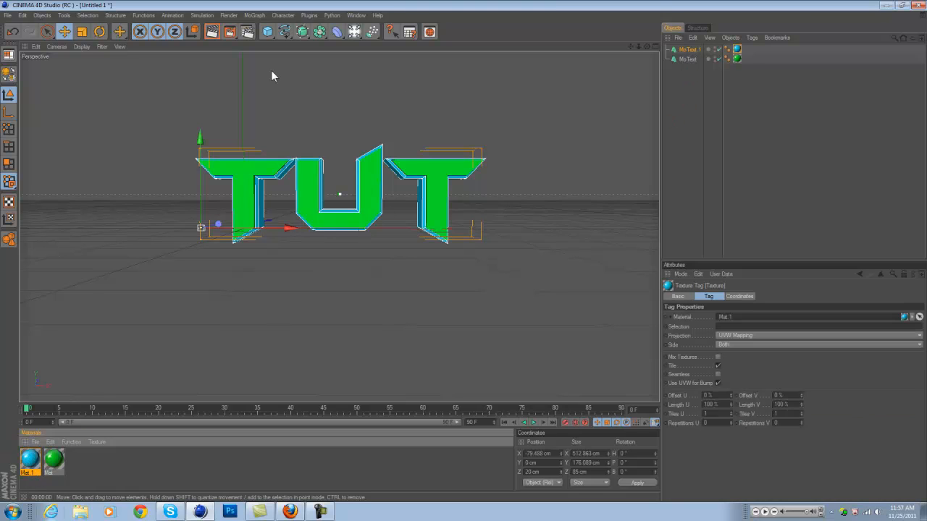
click(215, 34)
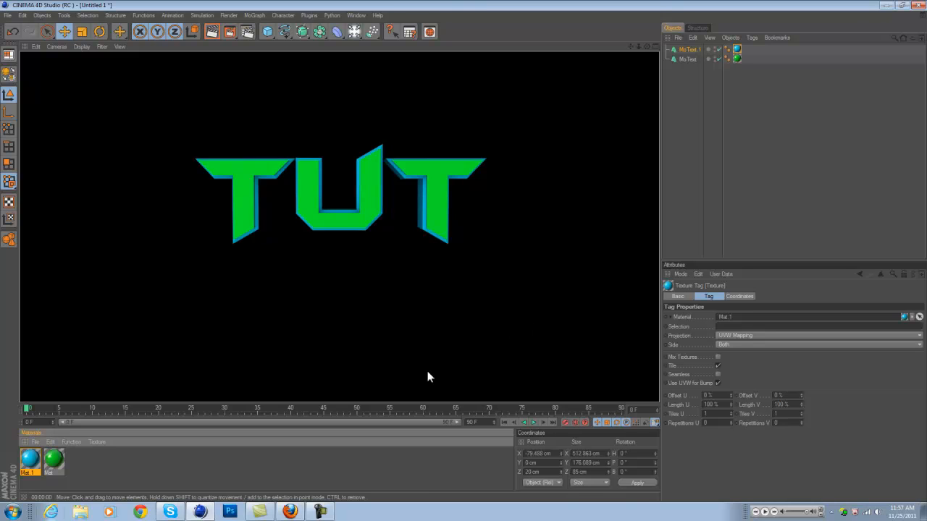
click(393, 457)
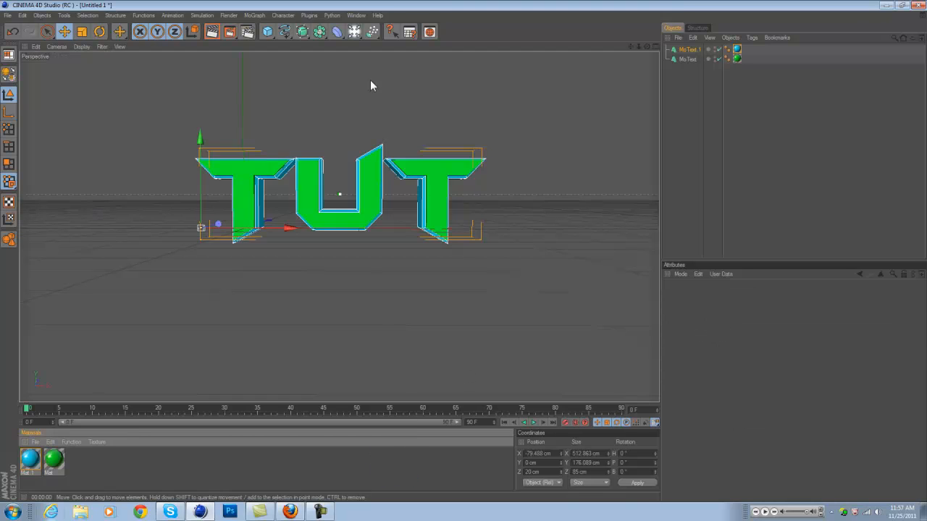
Add a plane primitive to the scene to serve as a backdrop for the text
click(268, 32)
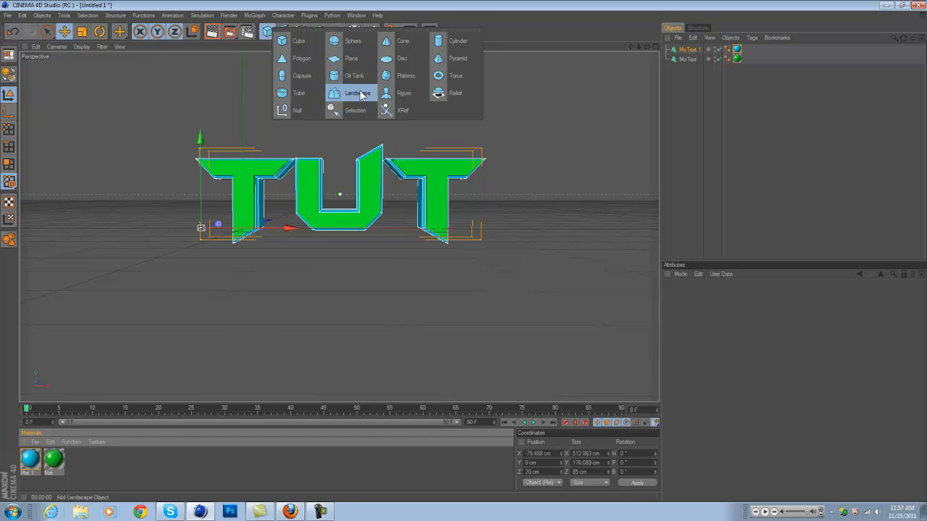
click(351, 58)
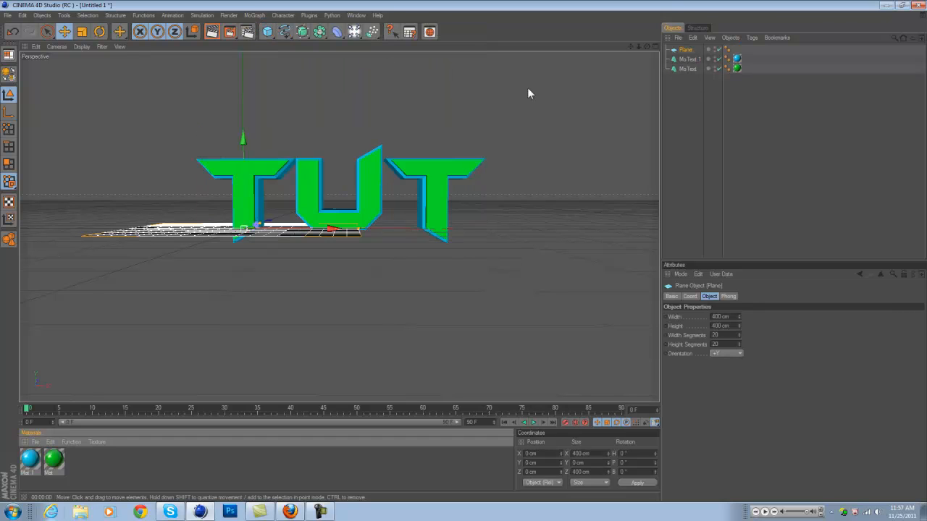
click(296, 233)
Rotate the plane to a 90° pitch so that it stands upright like a wall
drag(647, 46, 646, 120)
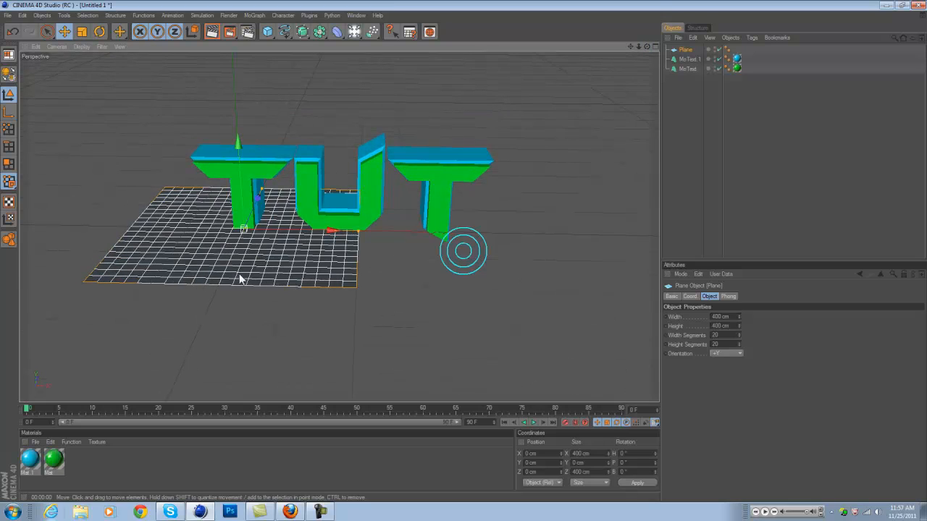
click(99, 31)
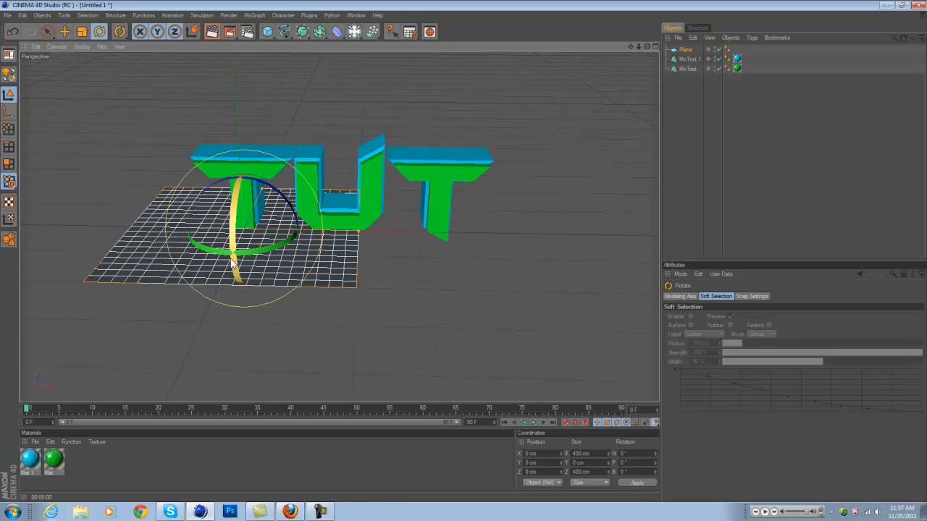
click(99, 32)
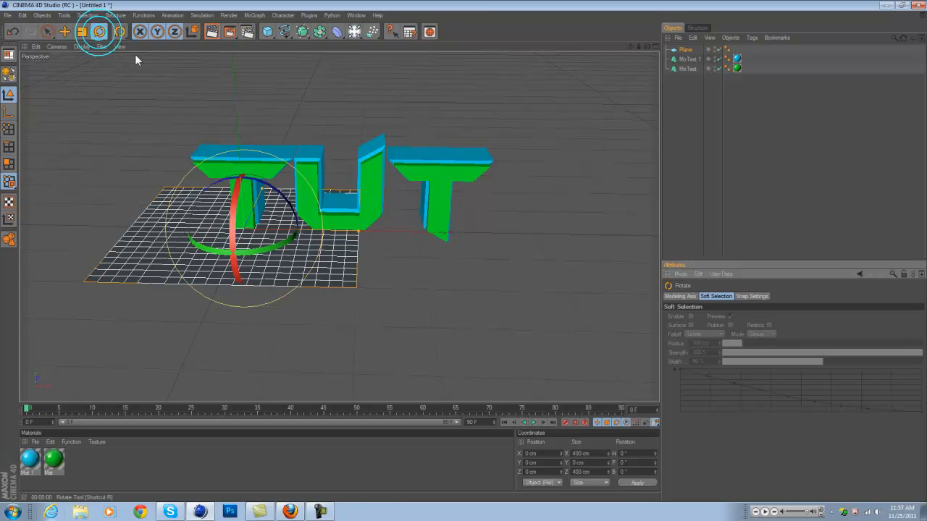
drag(233, 224, 243, 274)
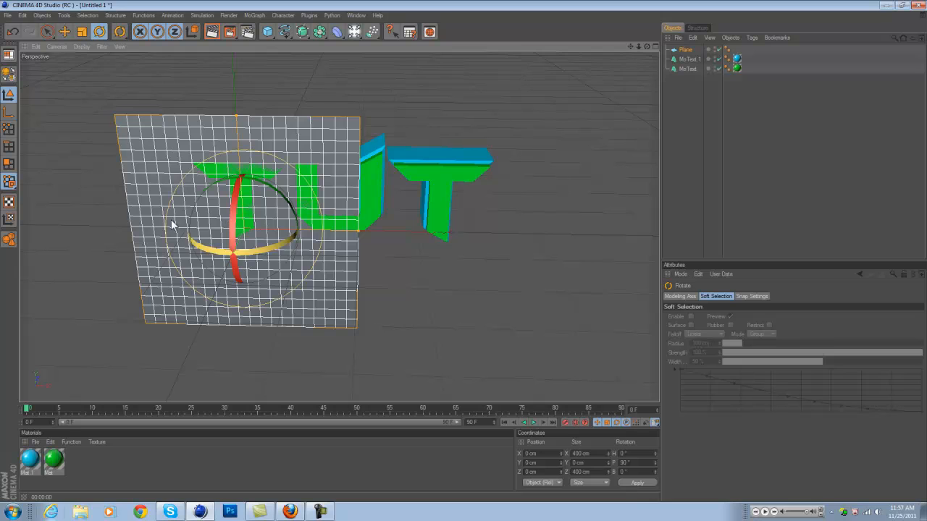
Place the plane behind the text at about X 151 cm, Z 59 cm, enlarge it to about 1483 x 835 cm, and preview the render
click(48, 33)
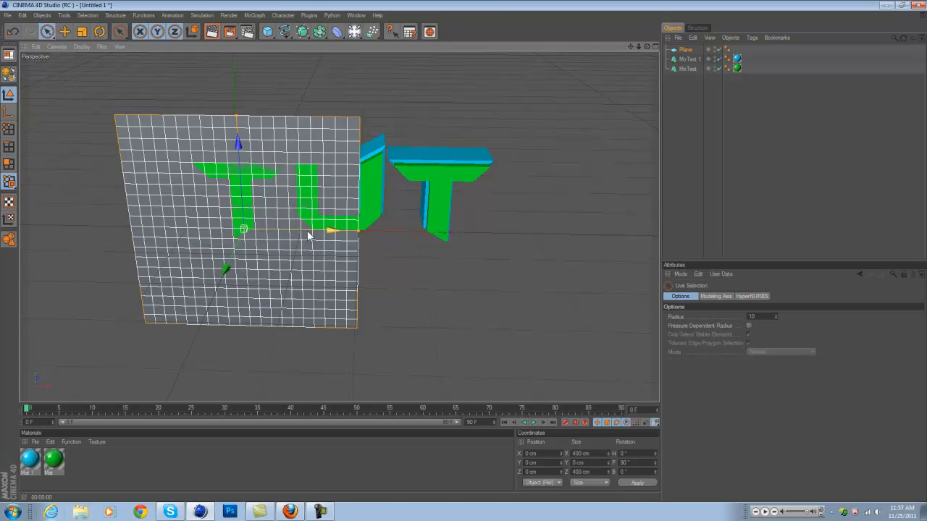
drag(307, 230, 641, 236)
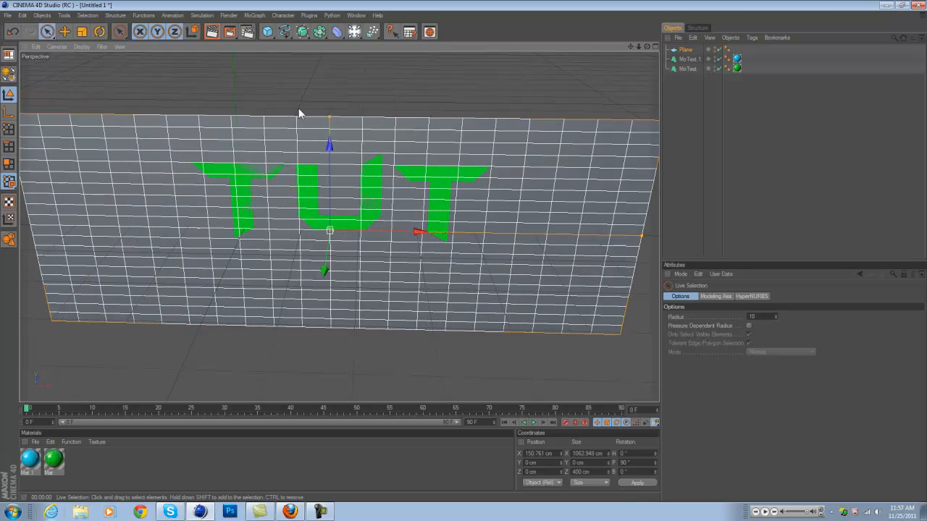
drag(330, 120, 330, 72)
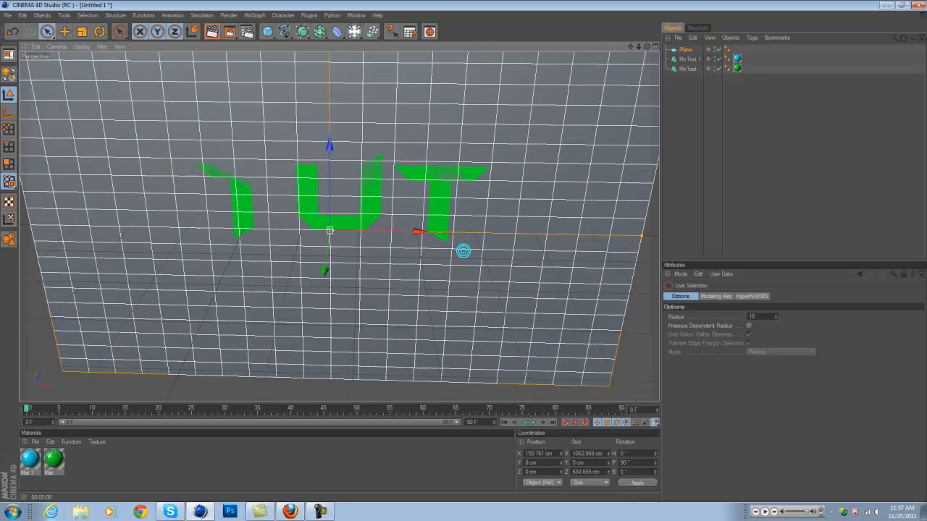
drag(325, 260, 327, 255)
drag(650, 49, 625, 155)
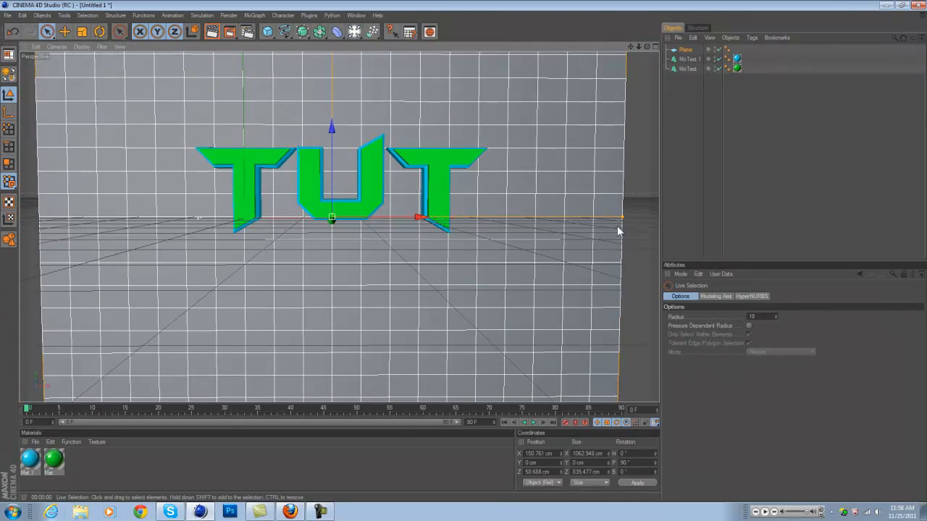
drag(619, 228, 557, 182)
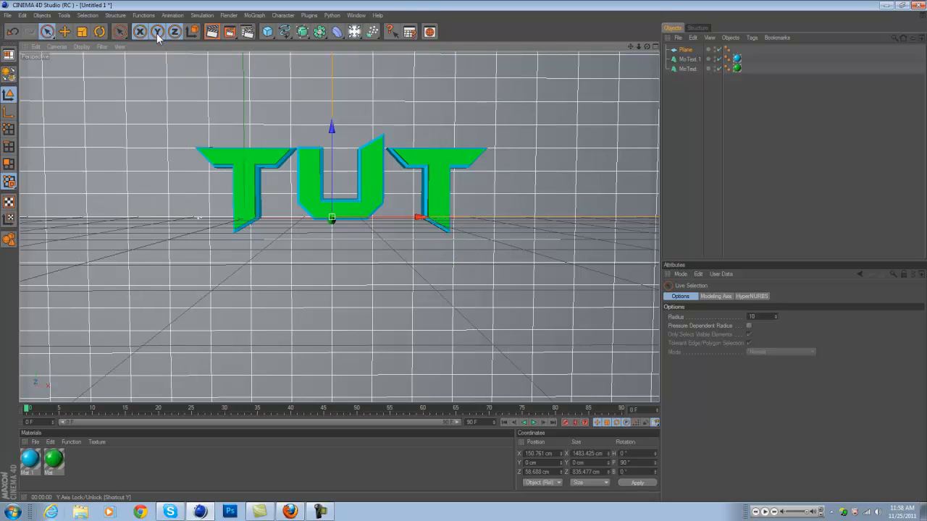
click(212, 32)
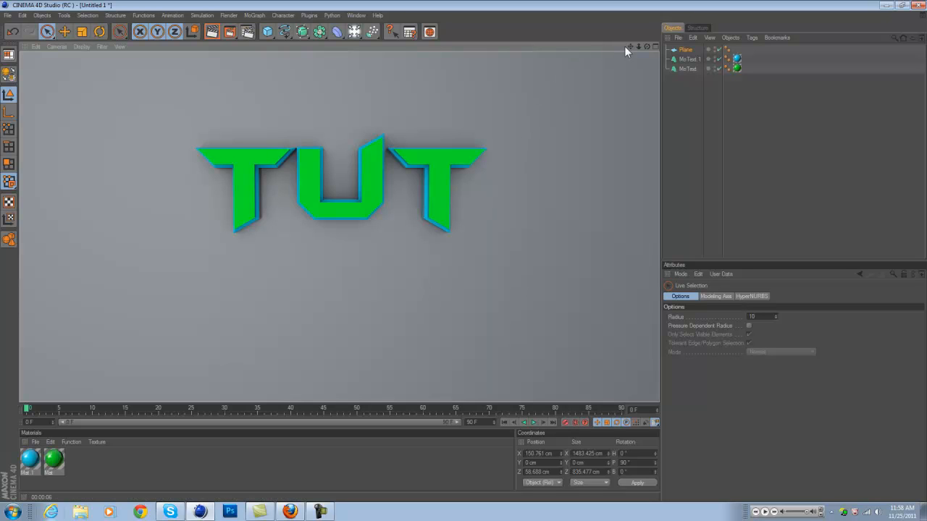
Create a new material and set its color to mid-grey, RGB 123, 123, 123
mouse_move(630, 46)
mouse_down()
mouse_move(635, 68)
mouse_move(620, 71)
mouse_move(627, 51)
mouse_up()
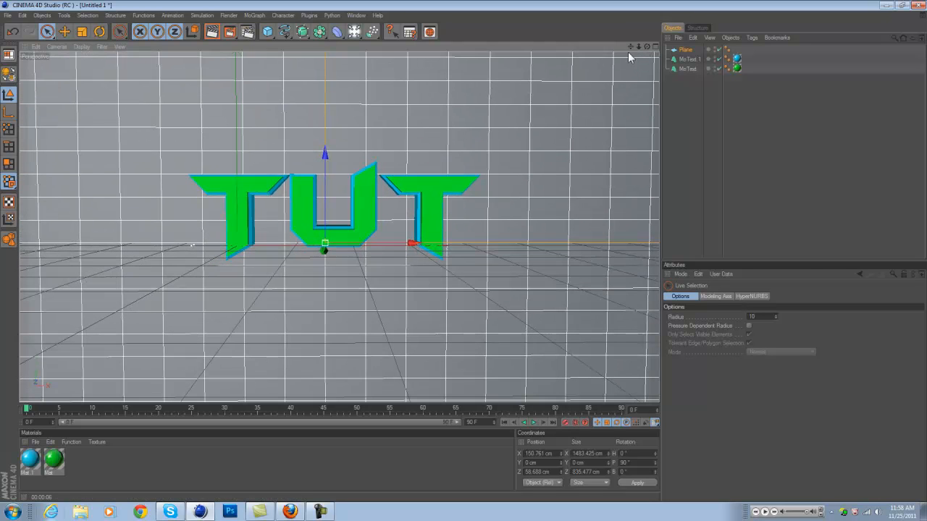
click(546, 104)
double_click(133, 471)
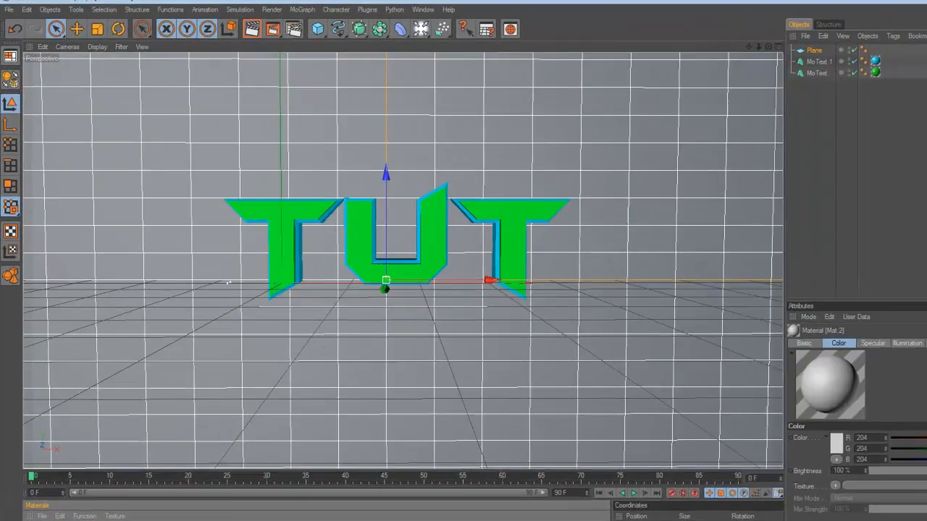
double_click(31, 461)
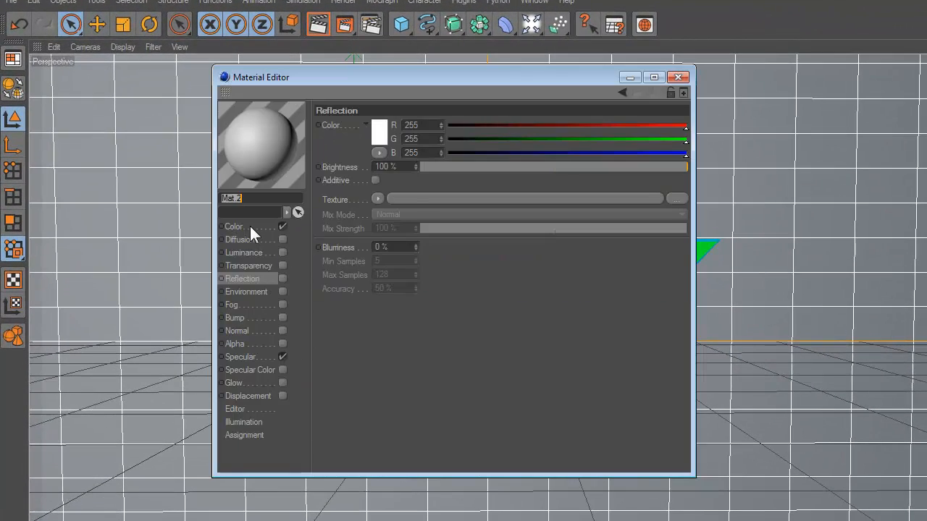
click(250, 225)
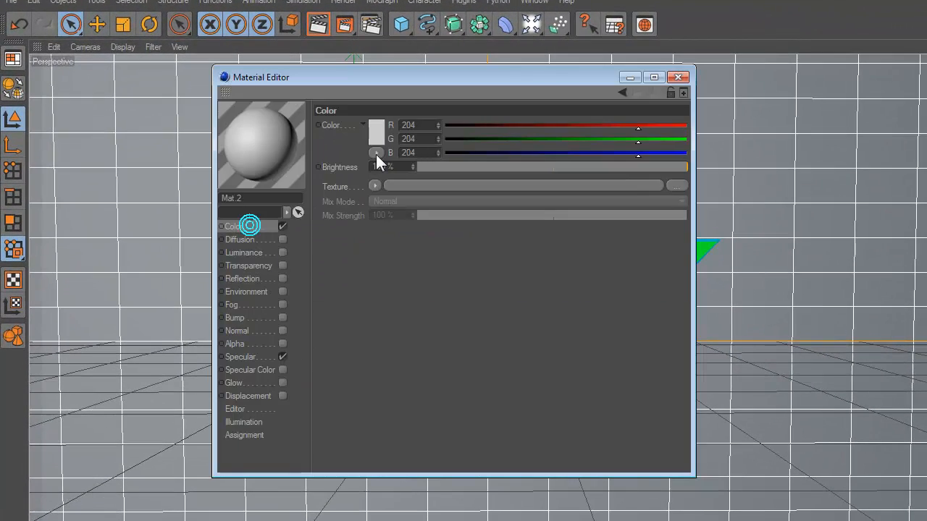
click(376, 129)
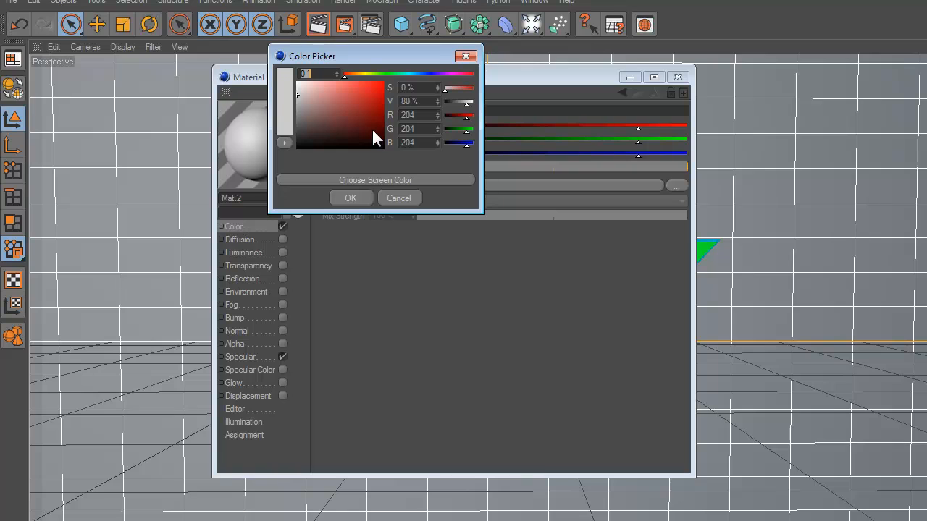
click(296, 116)
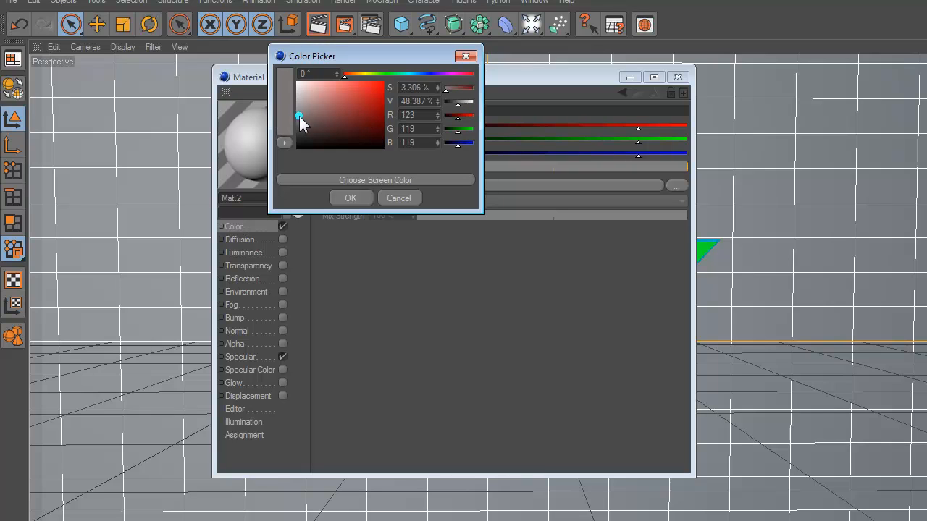
click(349, 196)
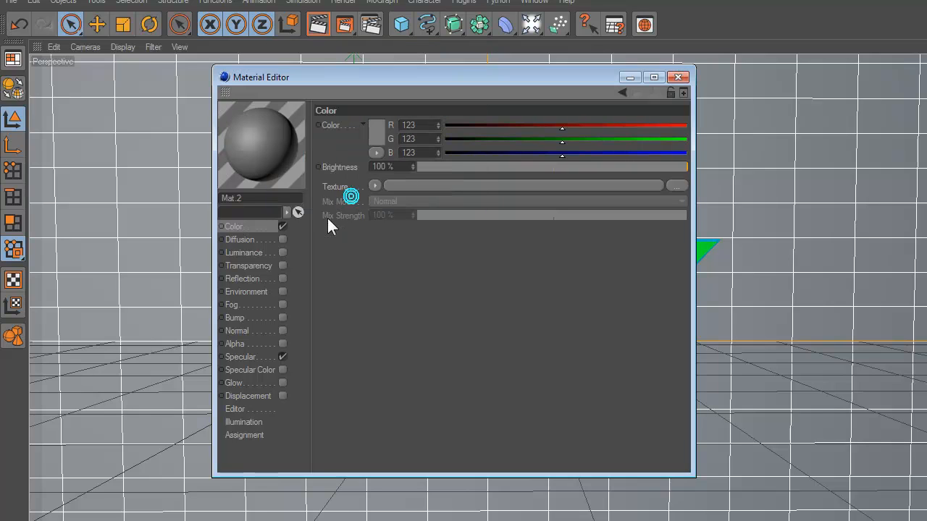
Enable the new material's specular color and set it to grey, RGB 128, 128, 128
click(259, 367)
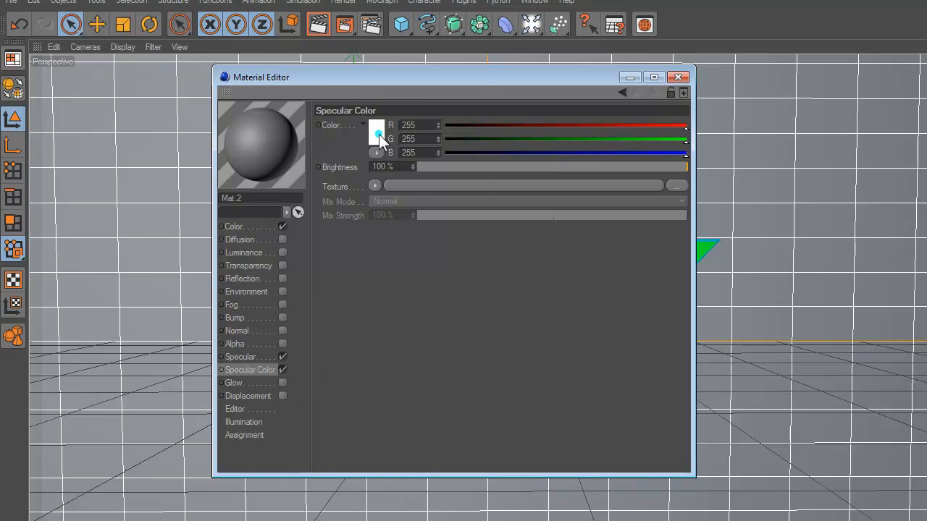
click(377, 133)
drag(322, 123, 295, 121)
click(350, 203)
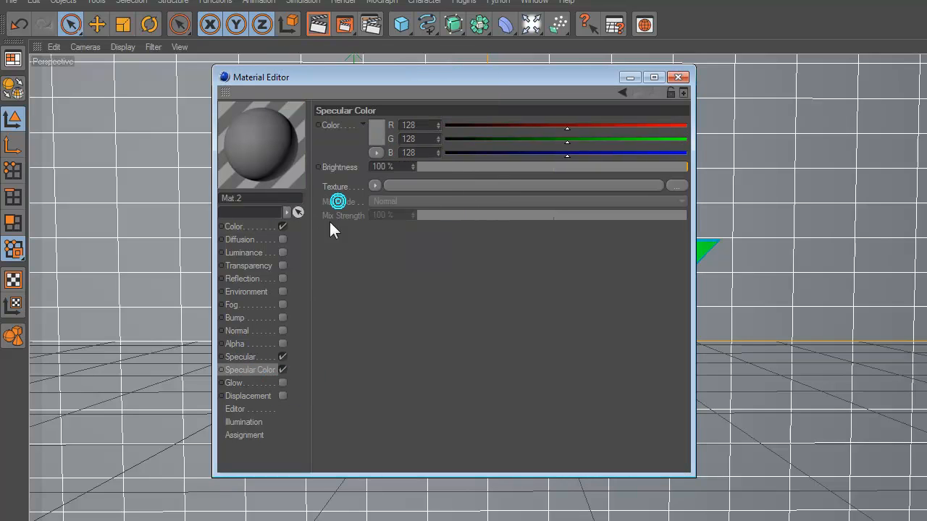
click(242, 278)
click(282, 278)
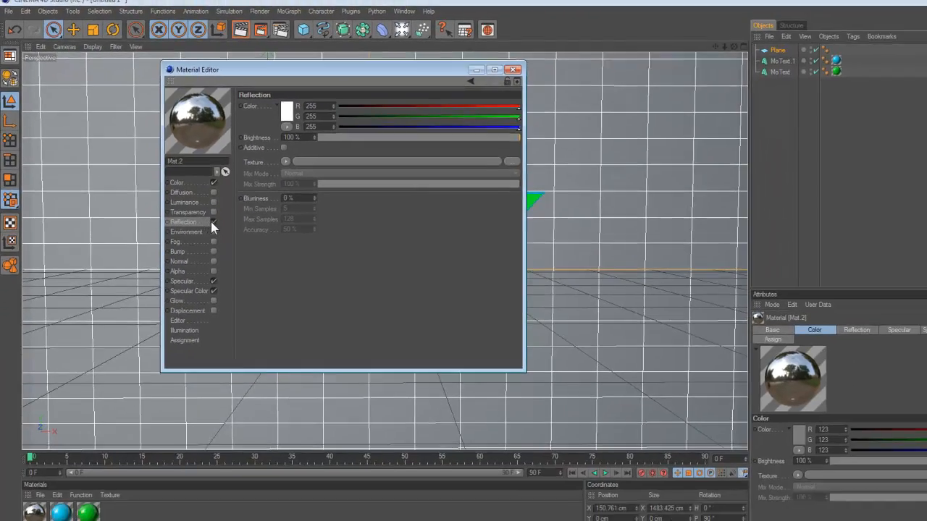
click(282, 278)
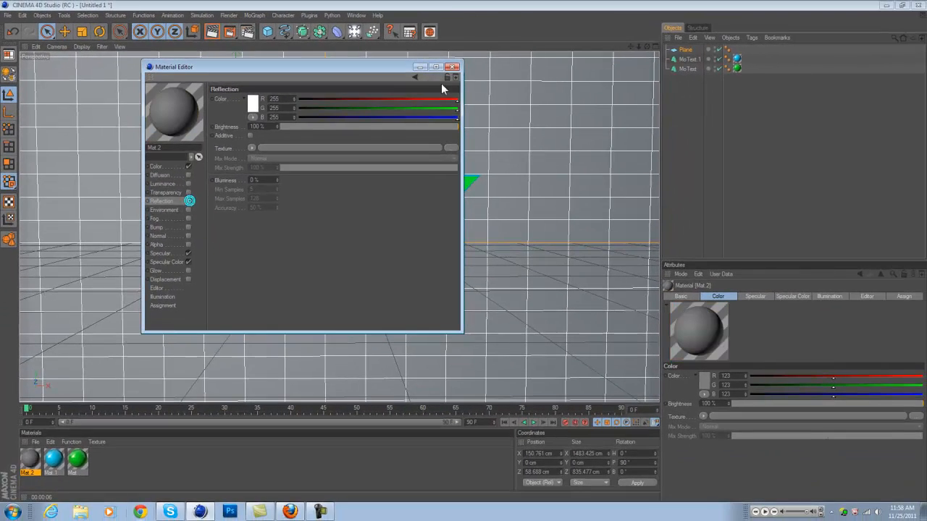
Close the material's settings and apply the grey material to the backdrop plane
click(450, 67)
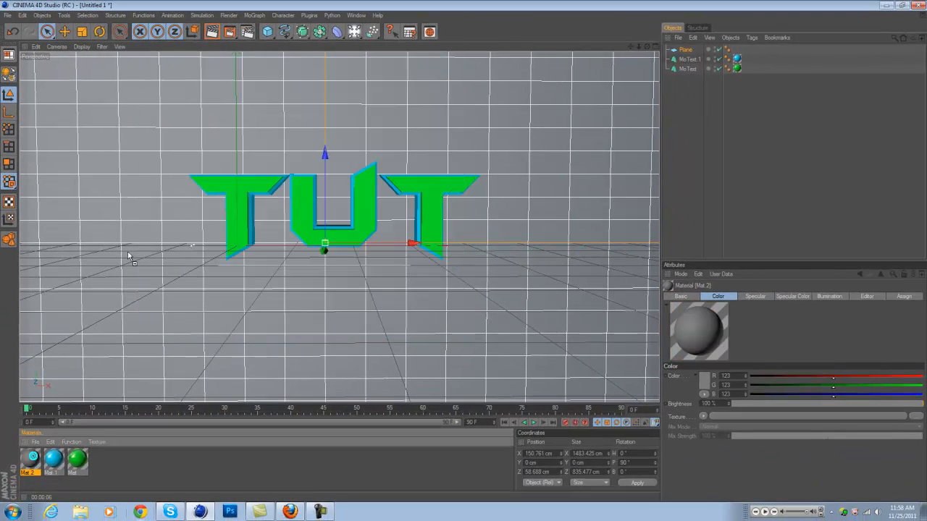
drag(142, 201, 142, 200)
double_click(34, 458)
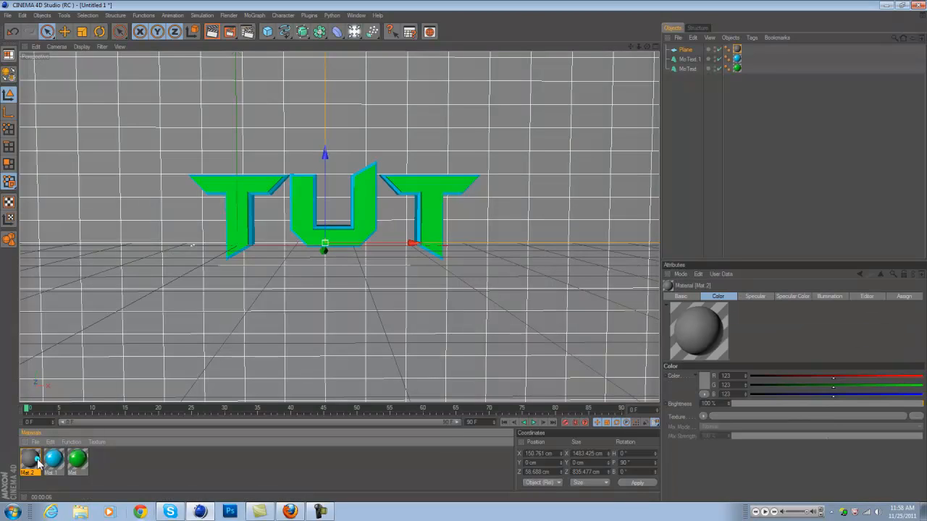
click(187, 200)
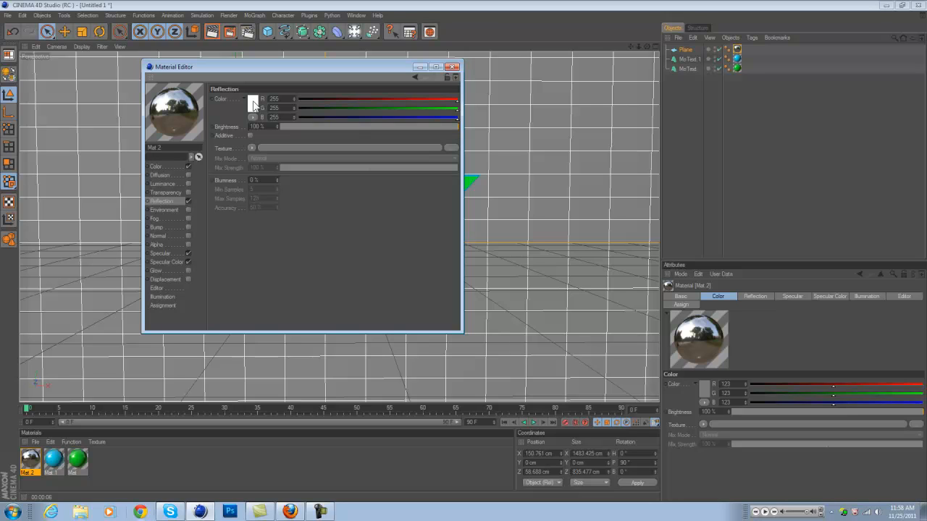
click(453, 67)
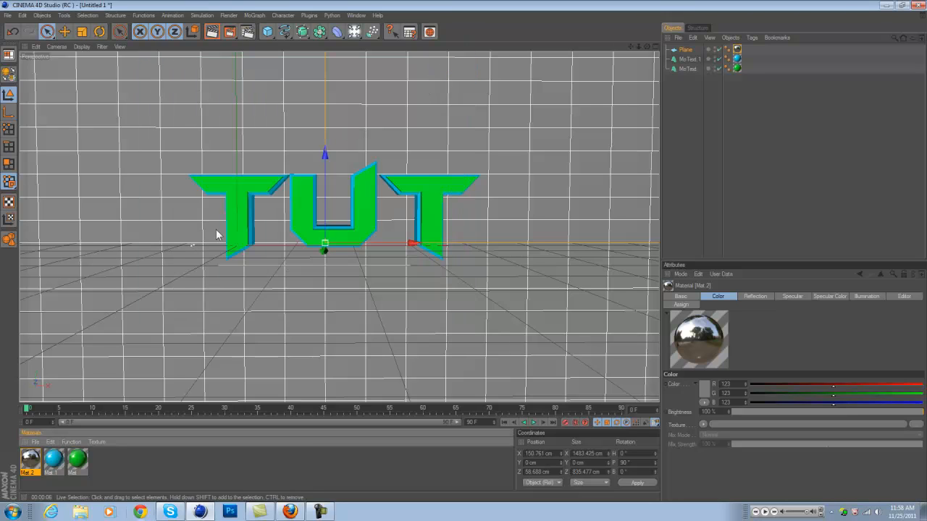
double_click(31, 461)
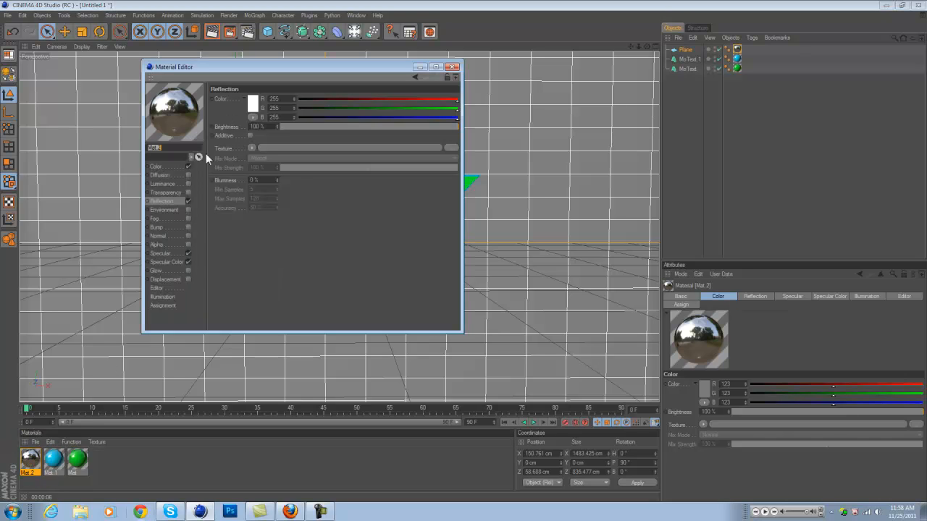
click(188, 201)
click(453, 68)
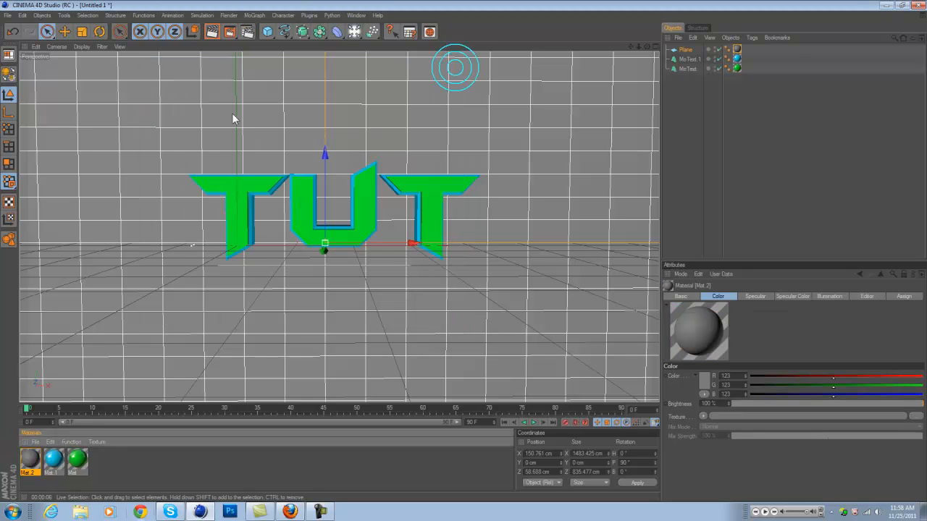
Render a preview of the view to check the grey backdrop behind the text
click(212, 37)
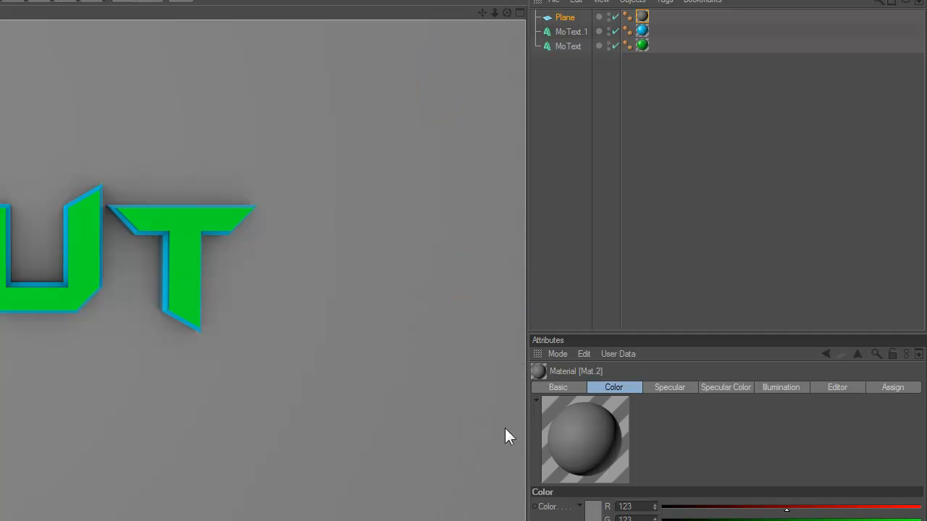
click(723, 418)
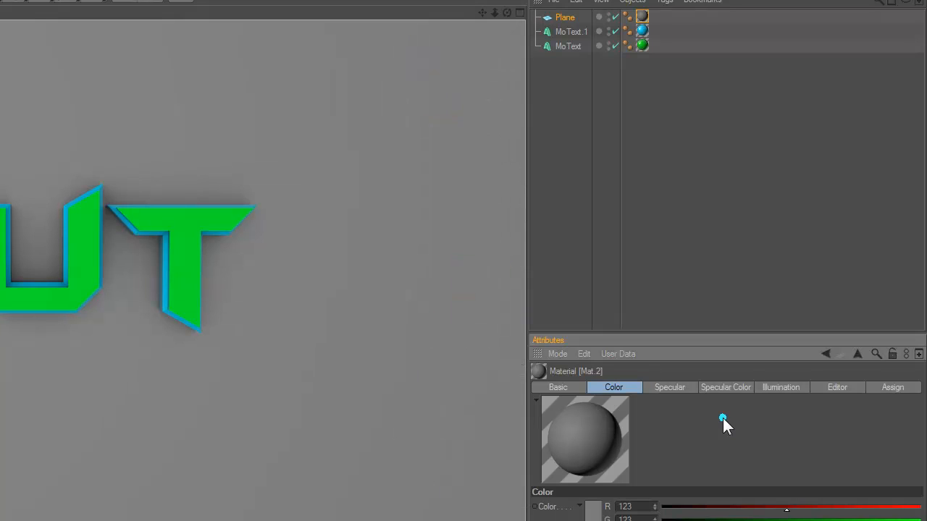
click(676, 371)
click(306, 389)
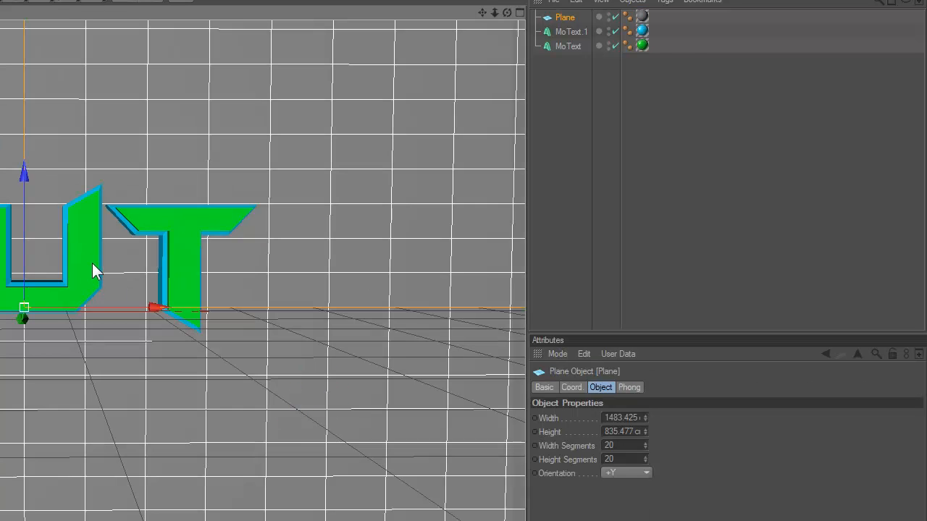
click(207, 84)
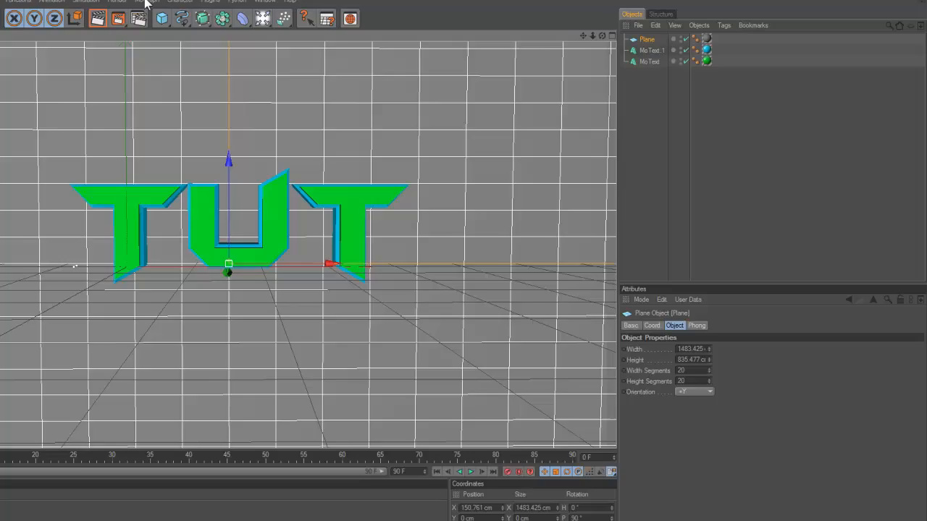
Add the Global Illumination effect to the render settings and start a preview render of the view
click(145, 1)
mouse_move(116, 0)
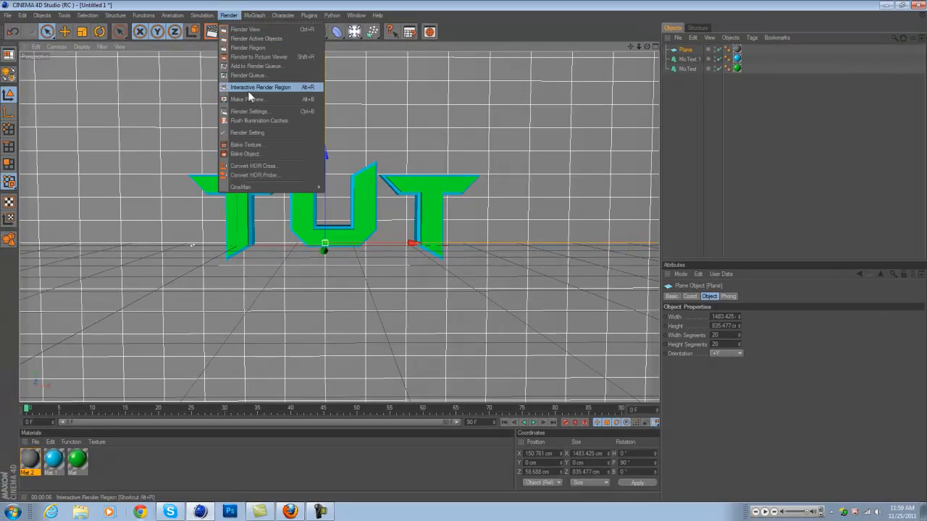
click(252, 112)
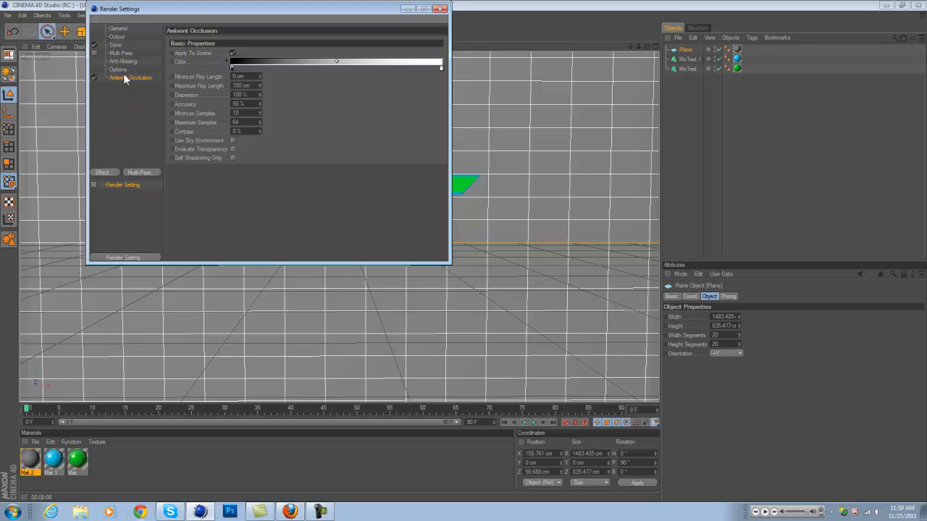
click(103, 174)
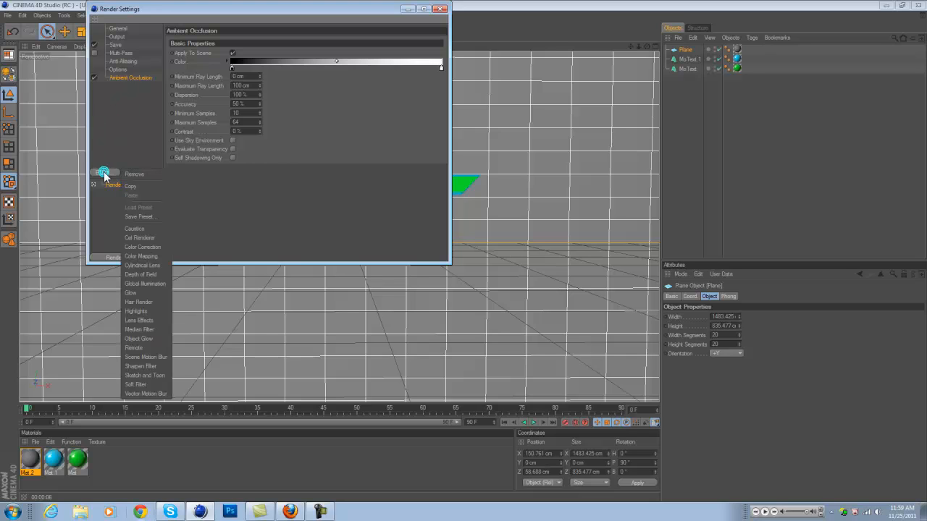
click(148, 283)
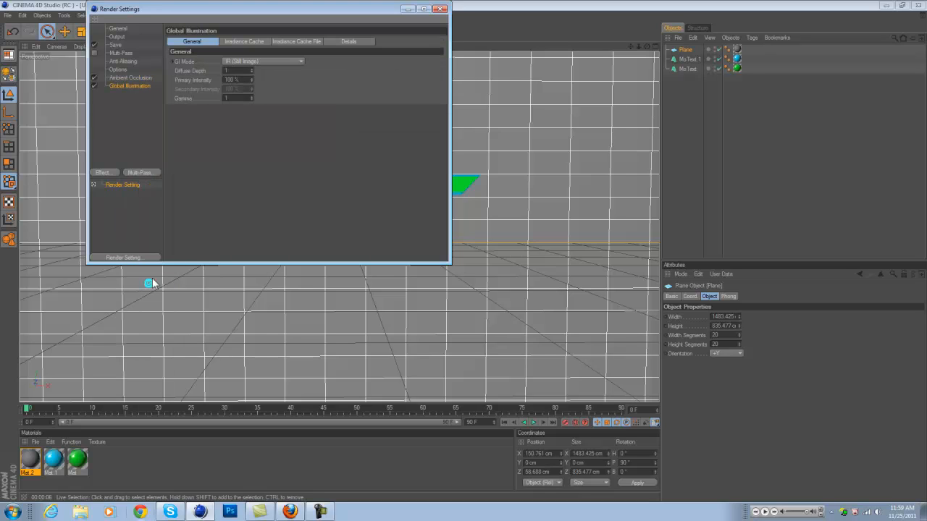
click(440, 9)
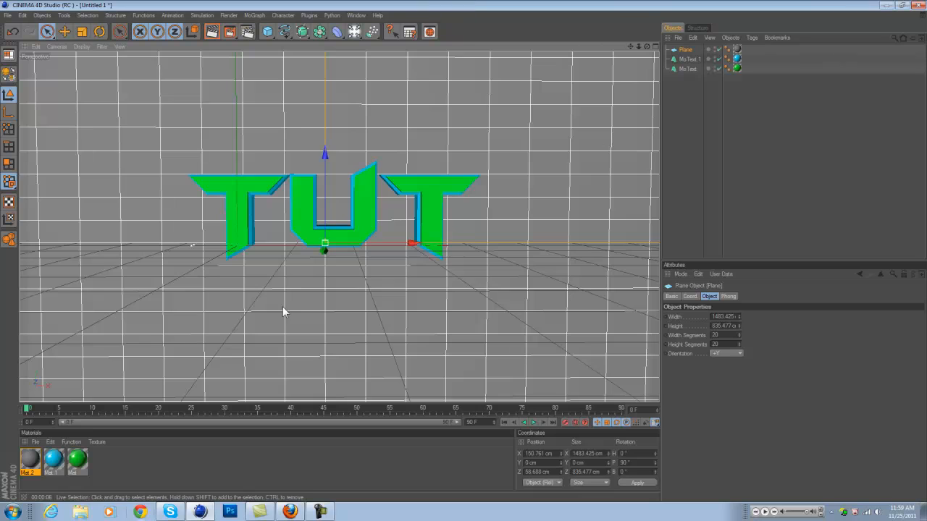
click(212, 32)
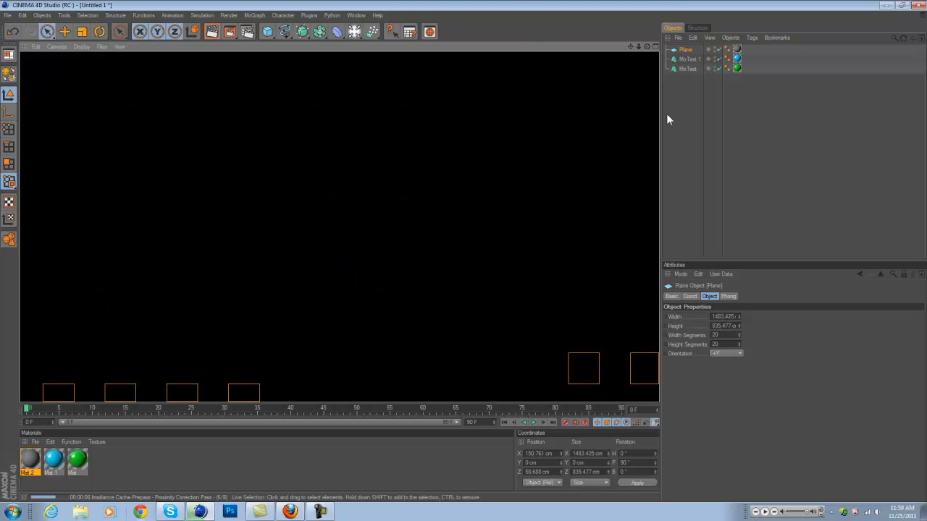
click(501, 292)
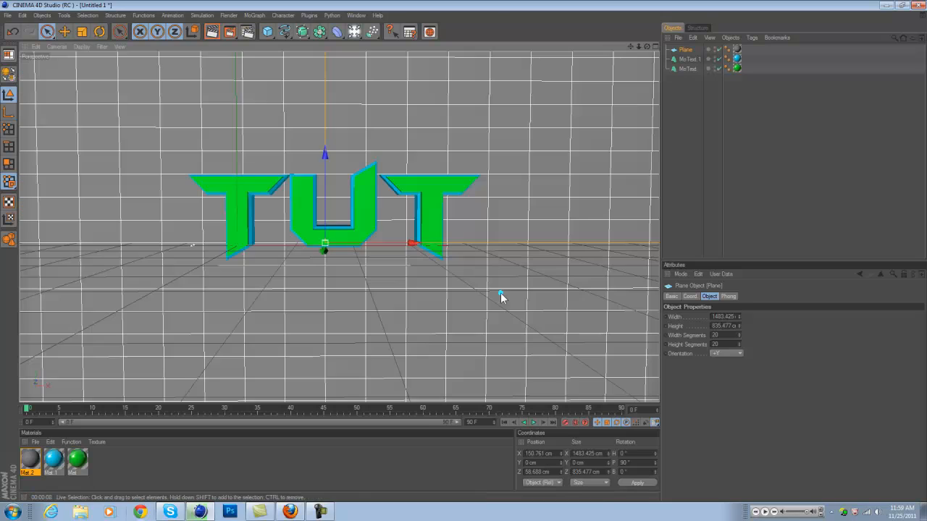
Add an omni light to the scene and move it along X to about 162 cm, centred on the text
click(363, 210)
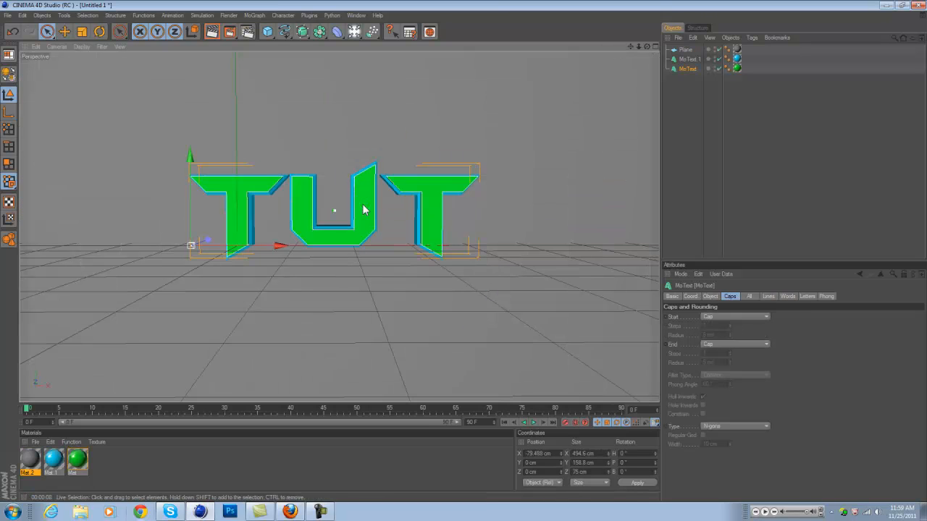
click(354, 32)
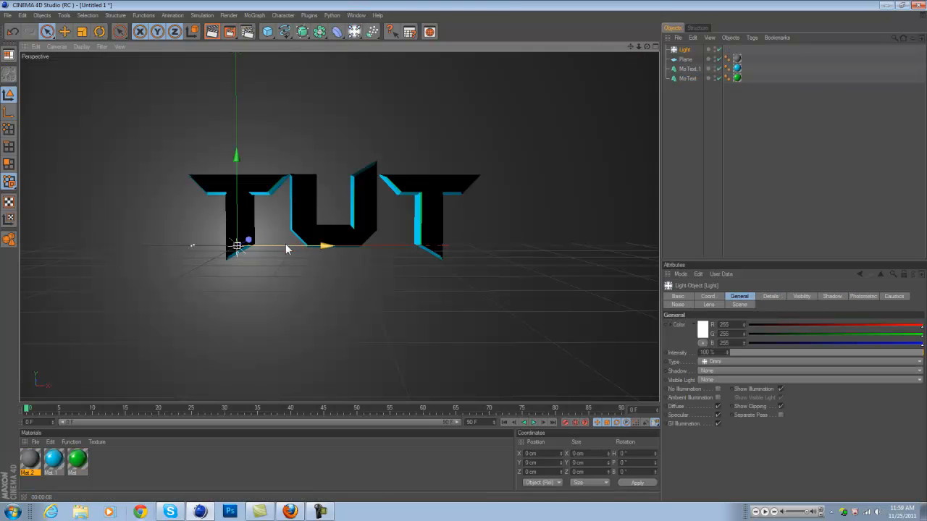
drag(323, 245, 420, 246)
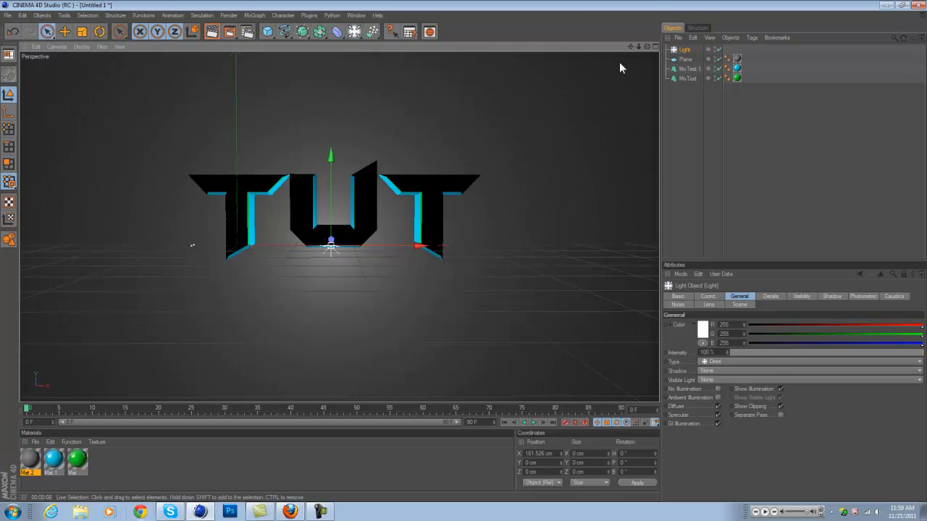
click(352, 32)
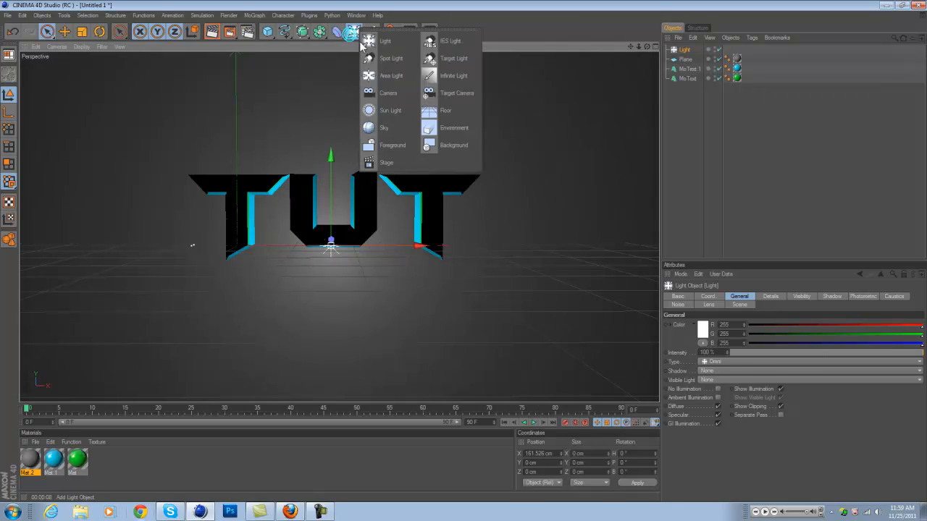
click(354, 34)
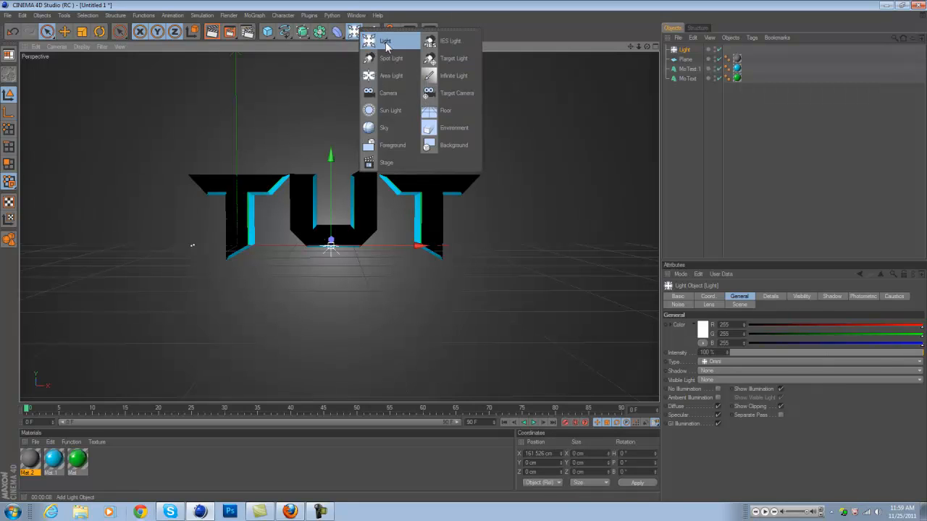
click(385, 42)
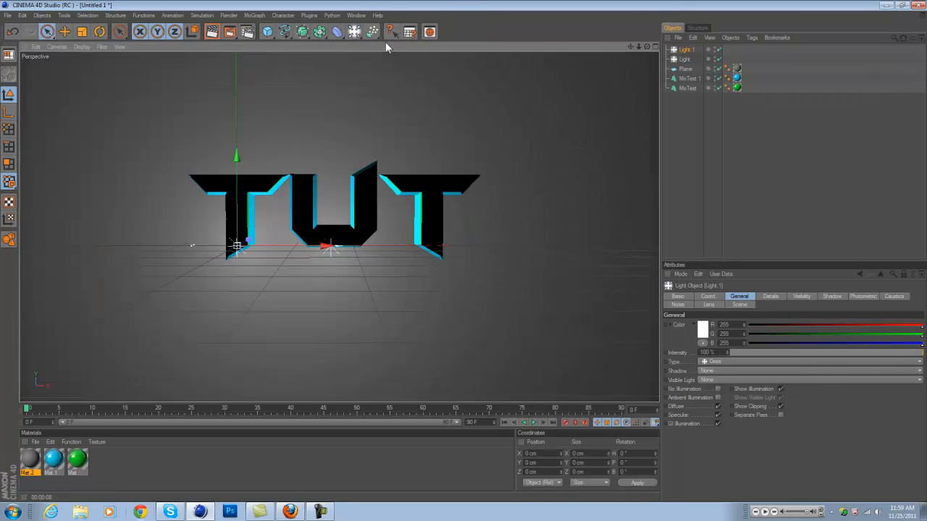
key(ctrl+z)
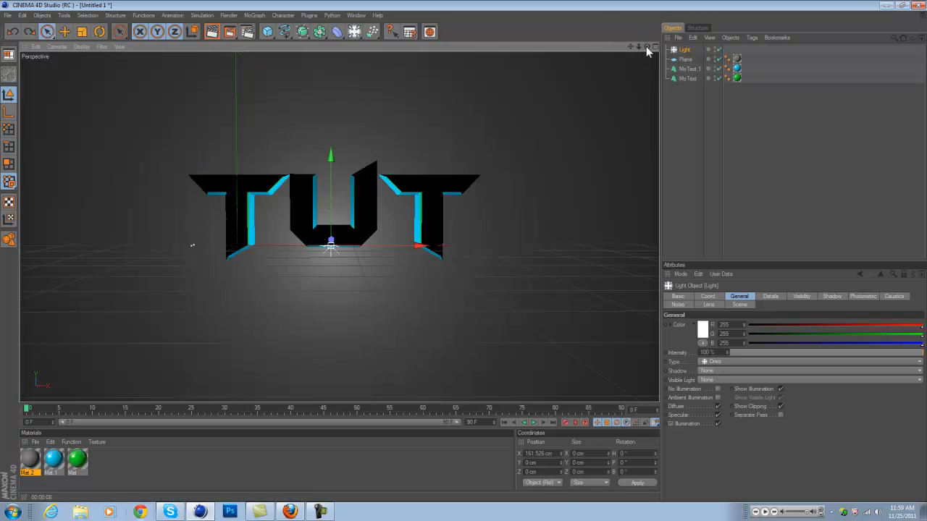
Move the omni light out in front of the text to about Z -302 cm and raise it to about Y 157 cm
drag(646, 47, 648, 46)
drag(260, 246, 418, 246)
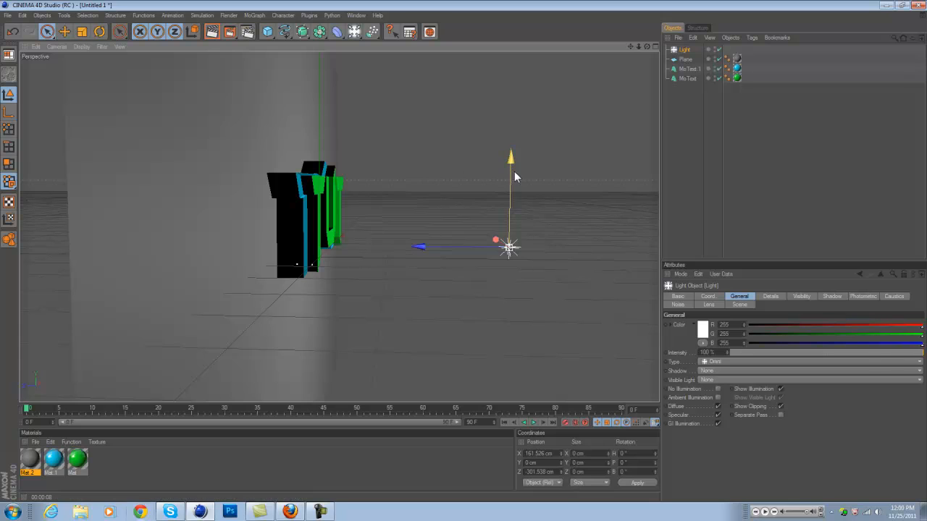
drag(514, 177, 514, 83)
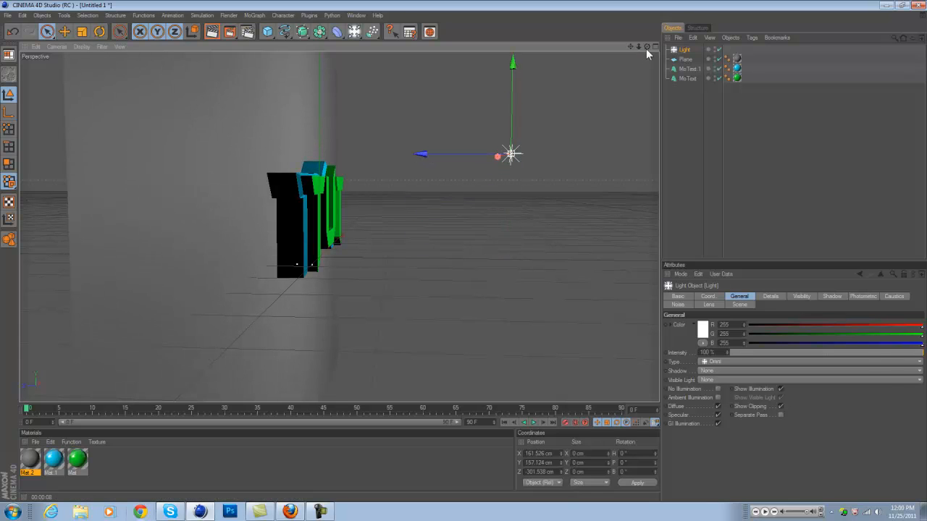
Reposition the light to about X 148, Y 95, Z -509 cm in front of the U and render a preview of the view
drag(647, 46, 542, 79)
scroll(621, 70, up, 4)
drag(647, 46, 590, 33)
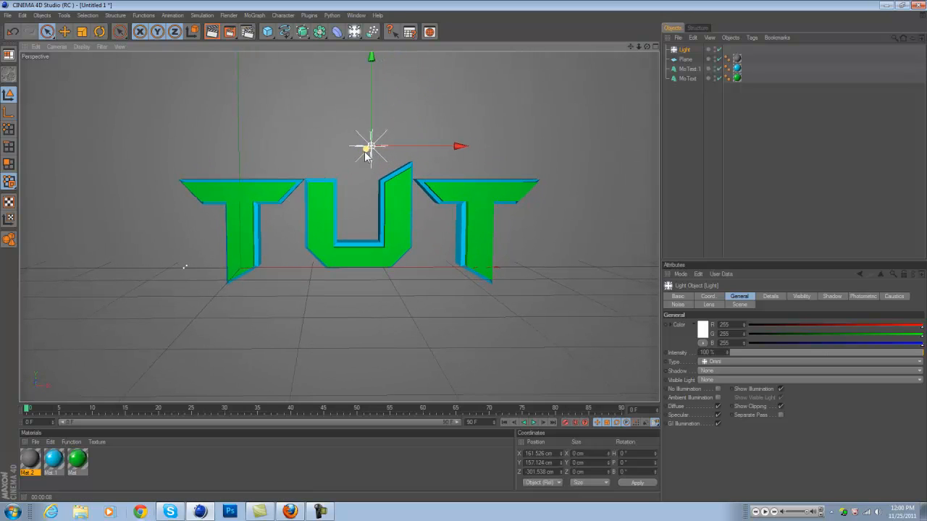
drag(367, 155, 344, 125)
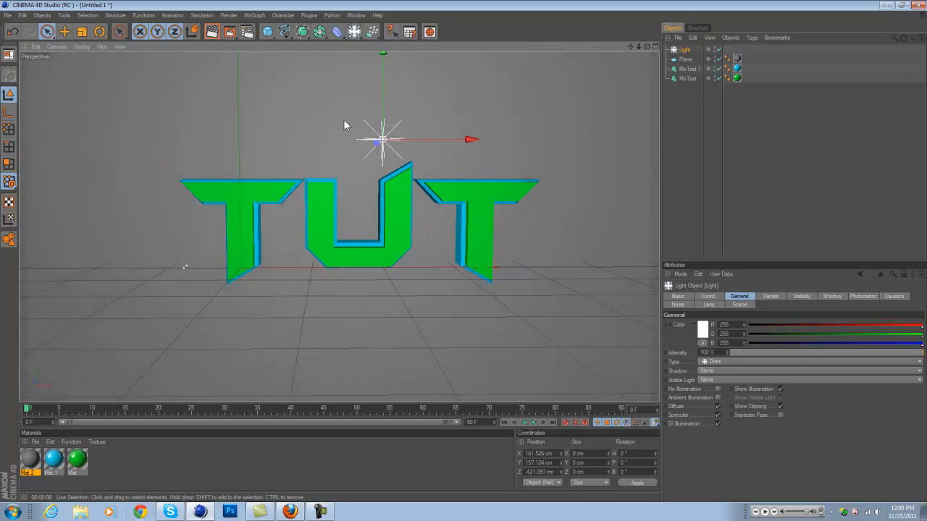
drag(386, 92, 385, 180)
drag(455, 213, 436, 214)
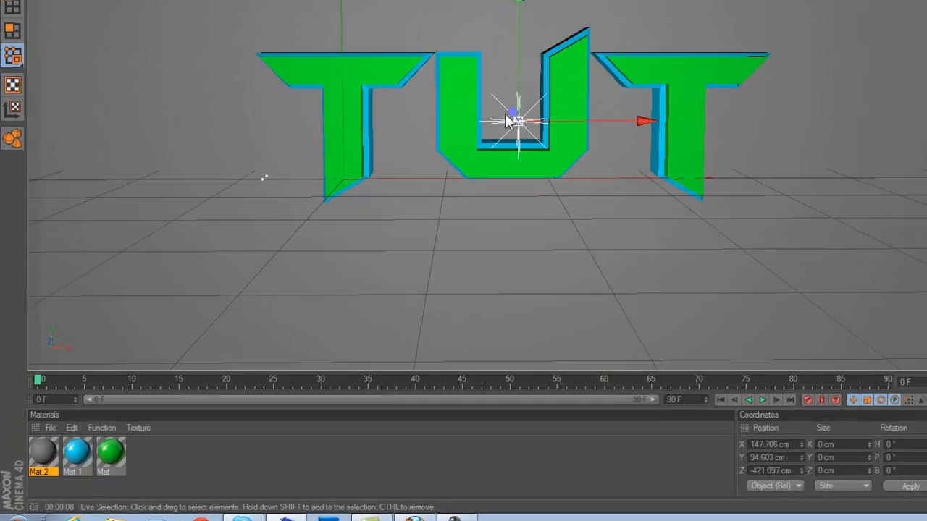
drag(512, 112, 522, 129)
key(ctrl+r)
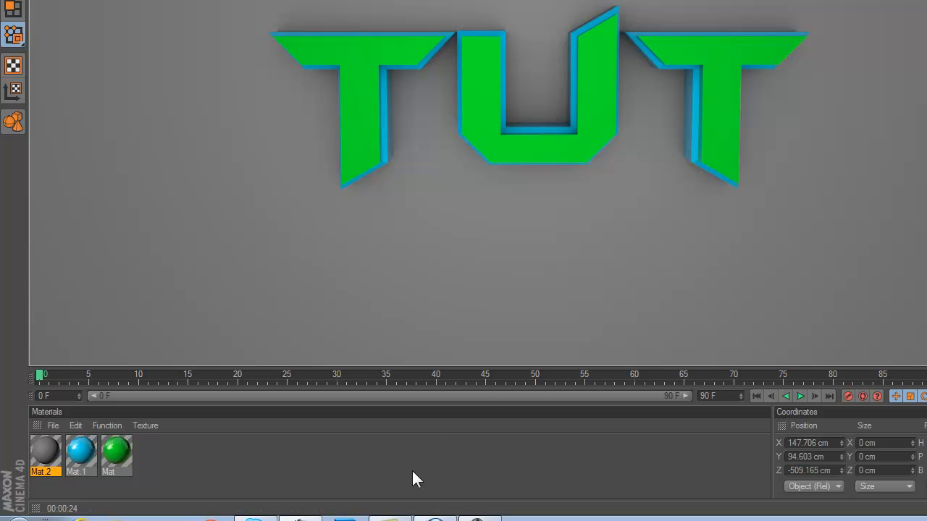
Enable reflection at 32% brightness on the grey backdrop material and render a preview of the view
double_click(45, 451)
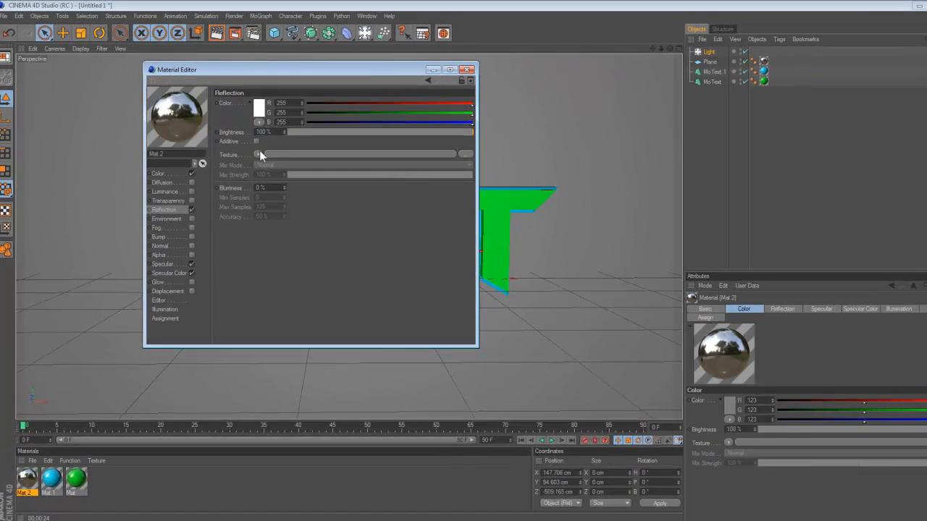
click(261, 156)
click(259, 155)
drag(424, 132, 348, 134)
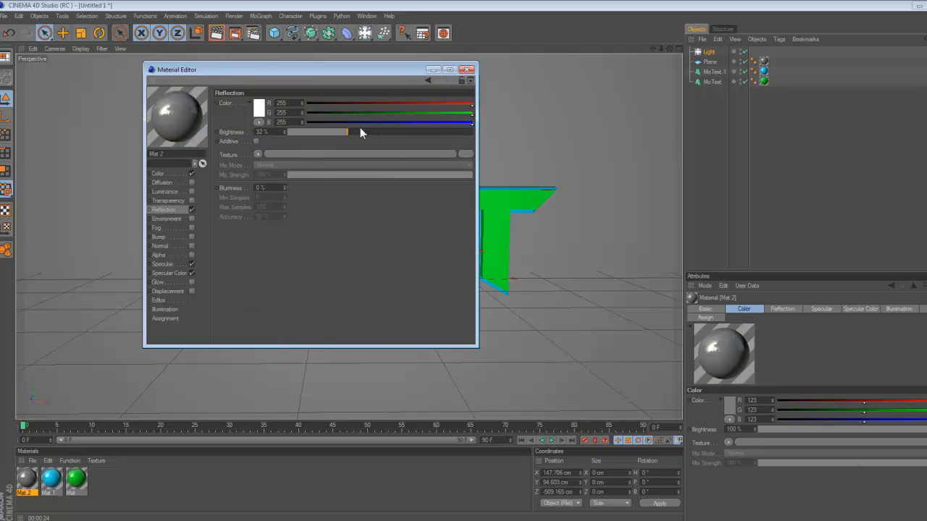
click(468, 70)
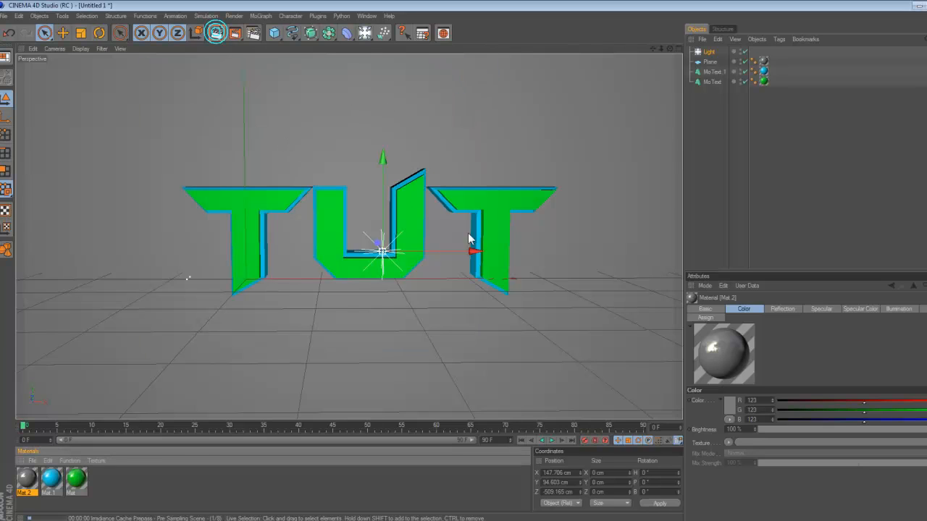
click(217, 32)
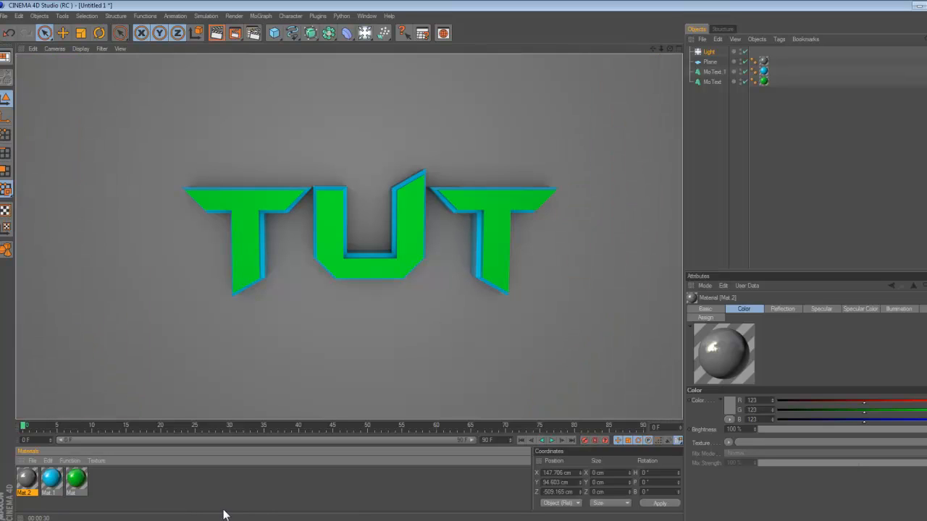
click(288, 477)
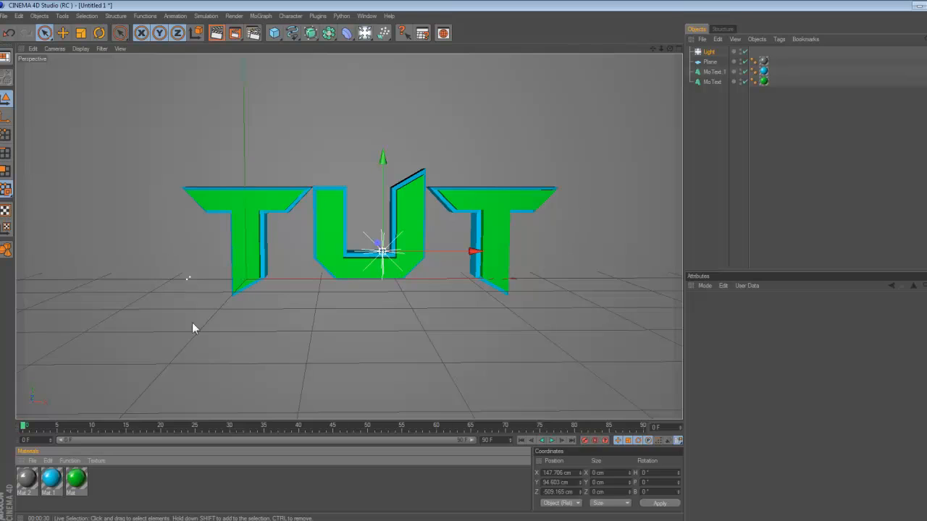
Render the text scene to the Picture Viewer
click(234, 34)
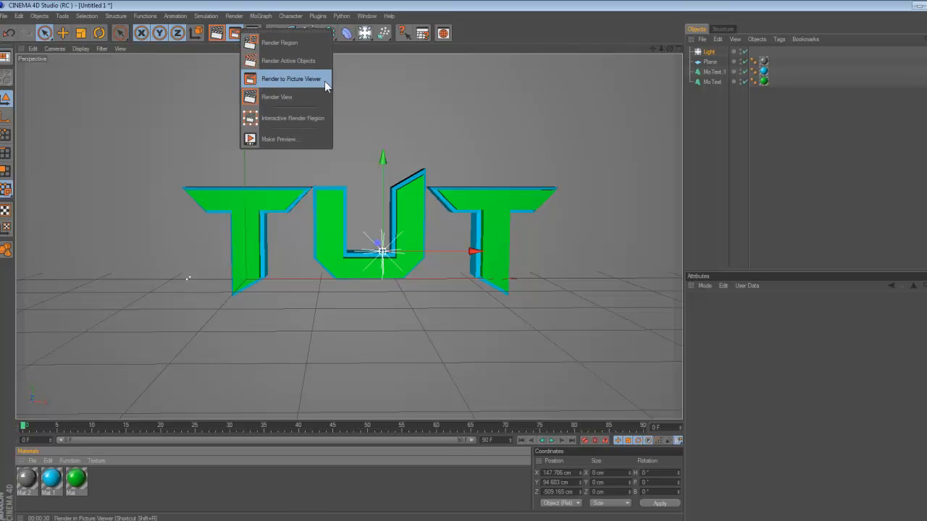
click(234, 35)
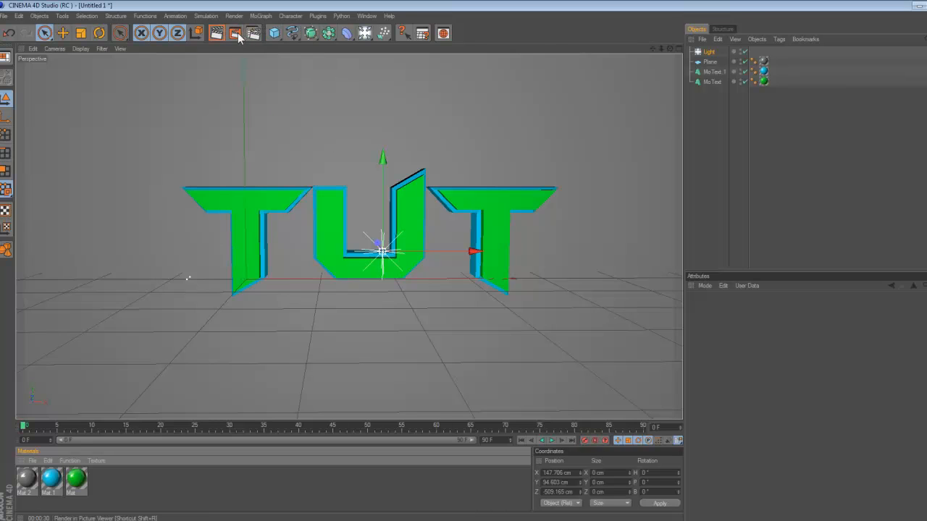
click(234, 34)
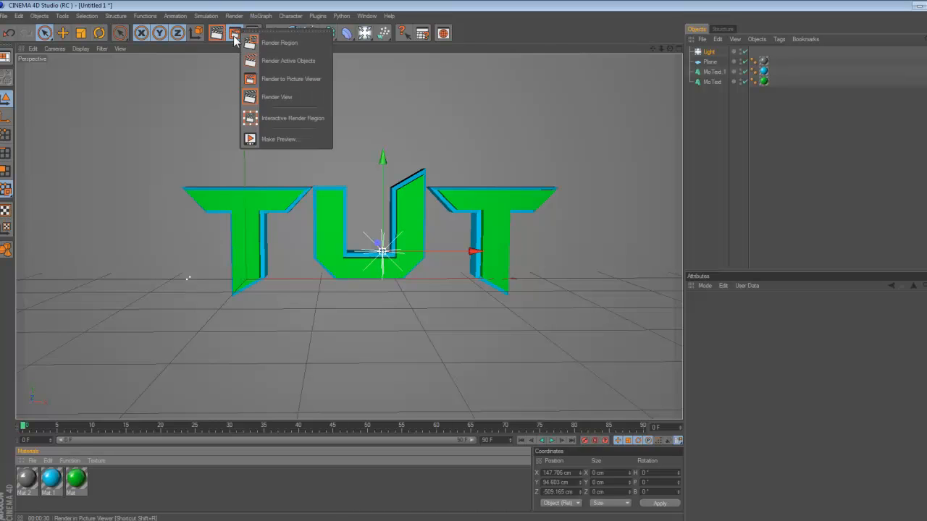
click(293, 84)
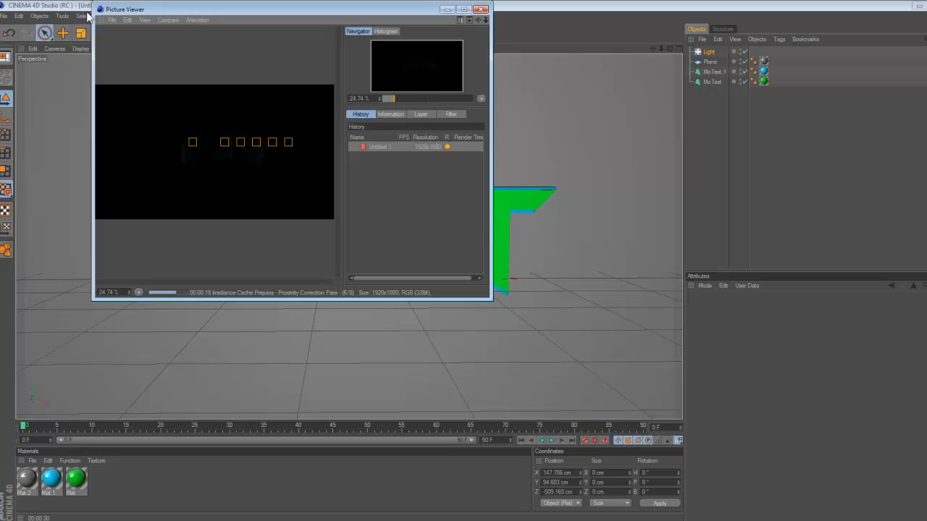
click(112, 20)
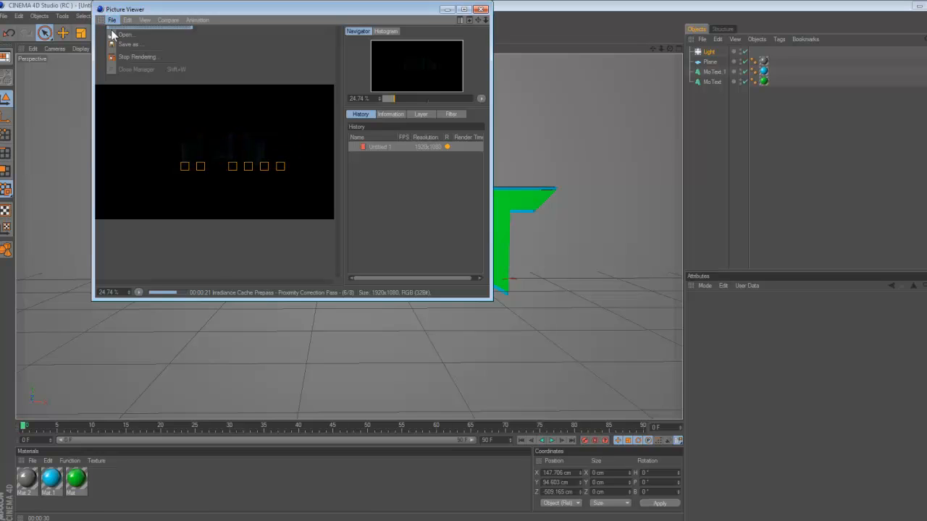
click(136, 57)
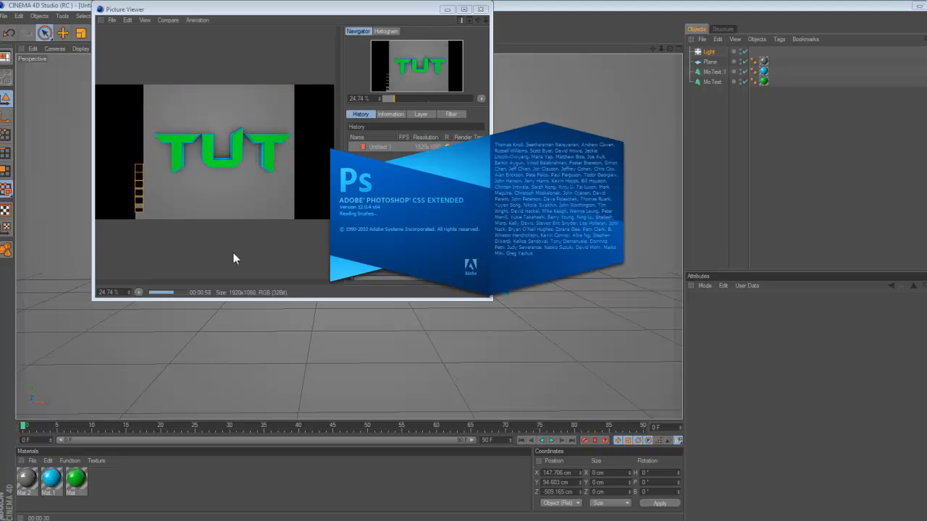
Return to the Picture Viewer and save the finished render as an 8-bit TIFF still image named "tut" in the Cinema 4D folder
click(233, 252)
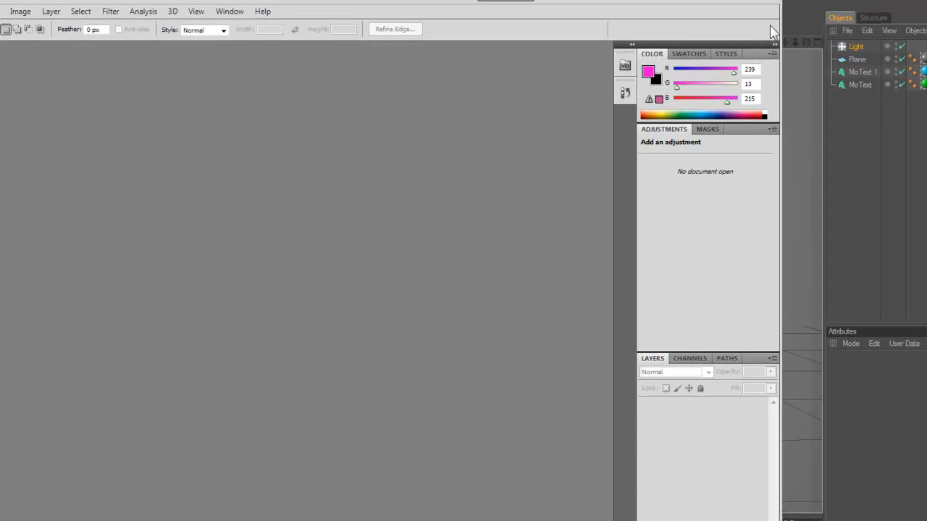
click(729, 6)
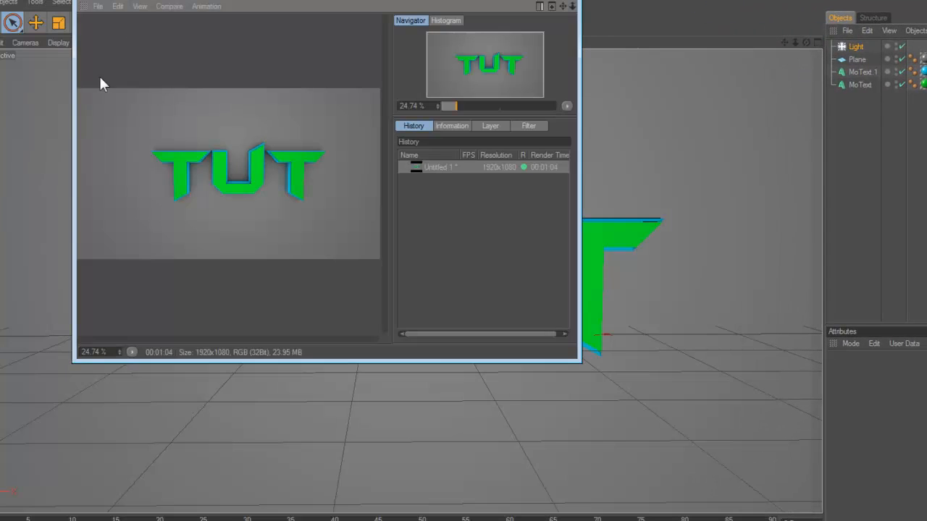
click(98, 6)
click(119, 37)
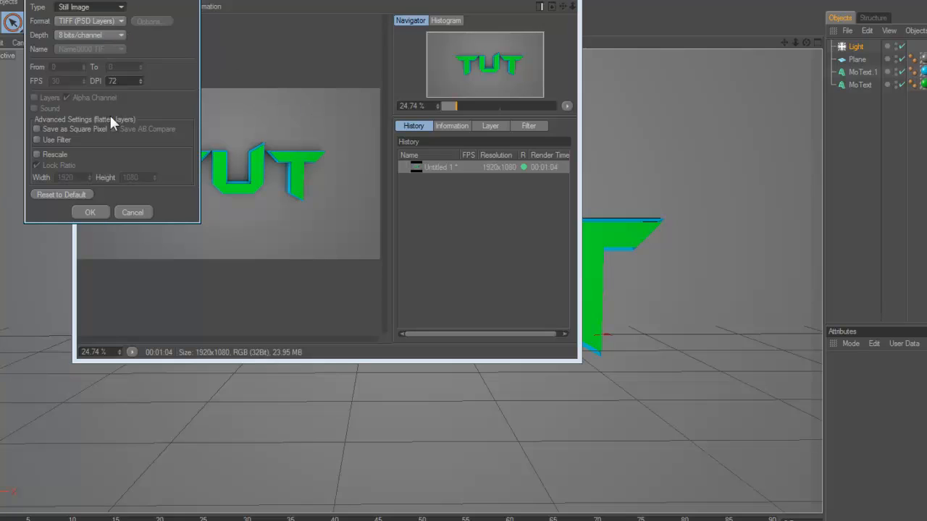
click(92, 211)
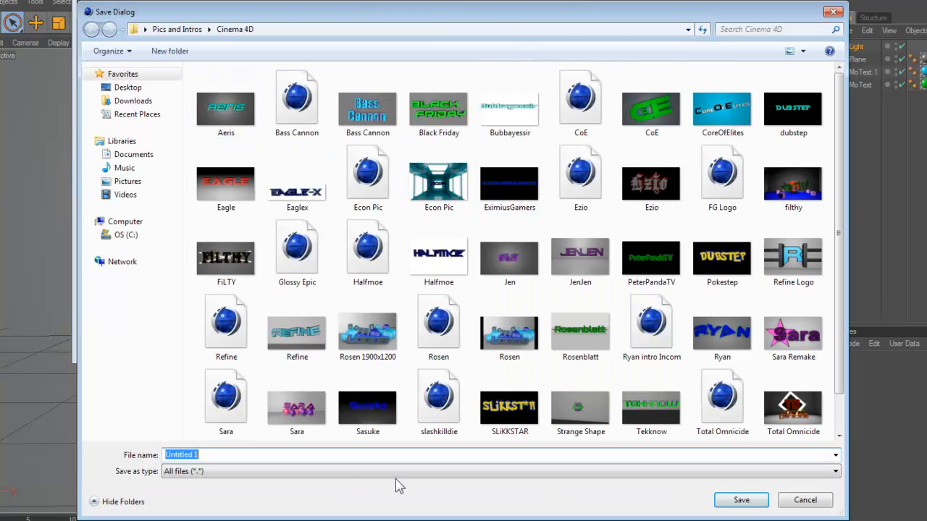
text(tu)
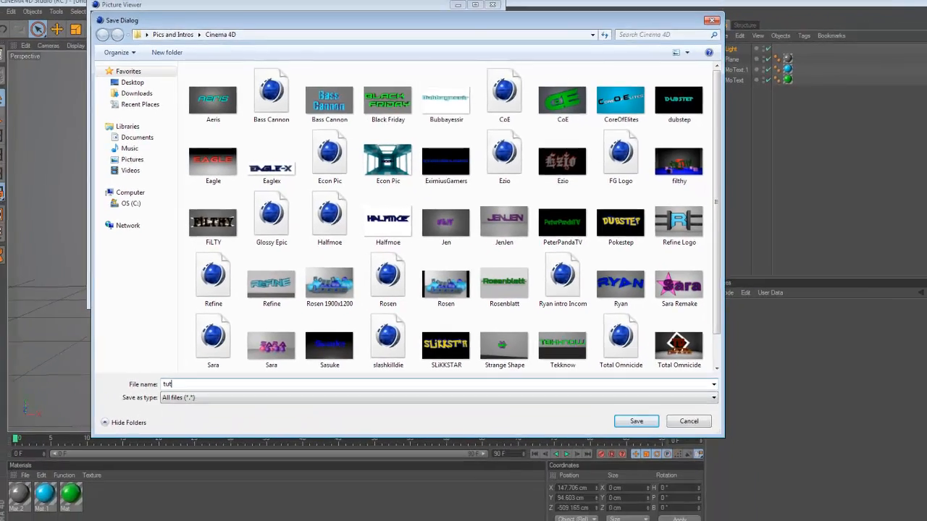
text(t)
key(Return)
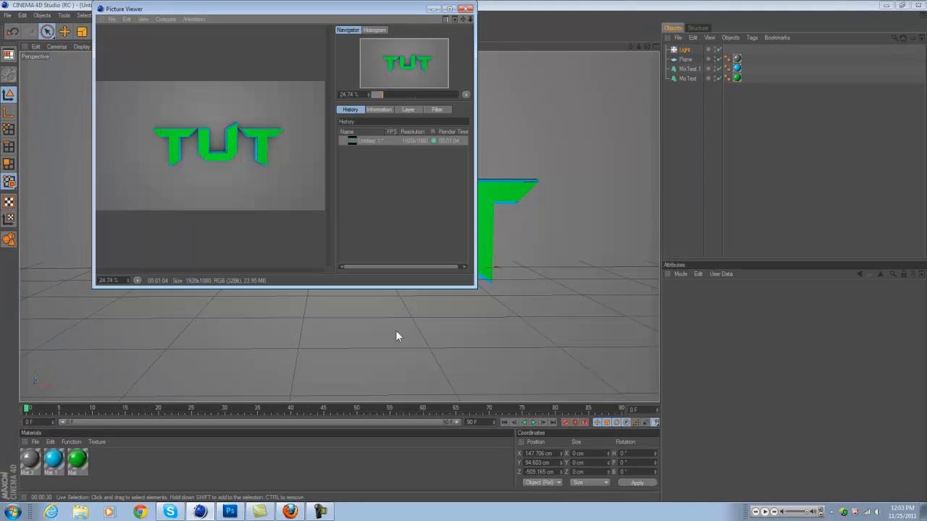
Switch to Photoshop and create a new 1920 x 1080 pixel document named "TUT"
click(886, 6)
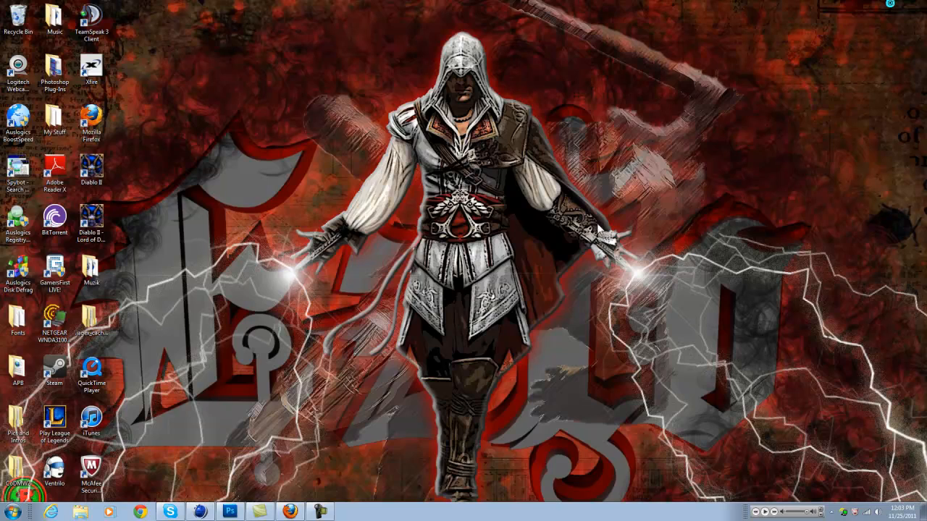
click(229, 512)
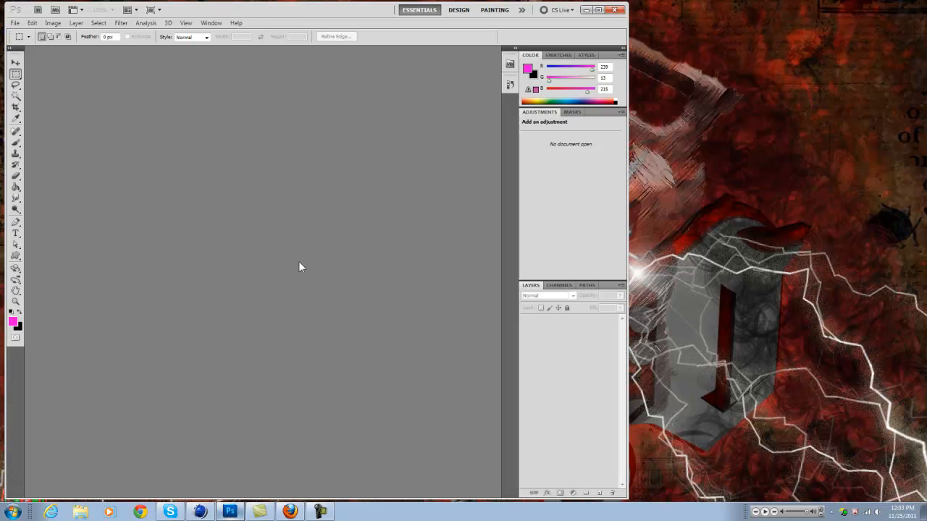
click(14, 23)
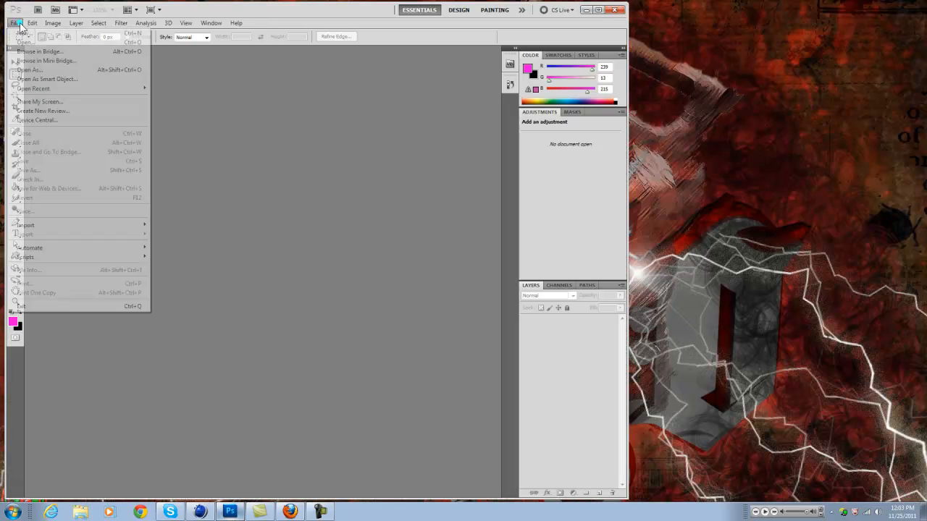
click(28, 34)
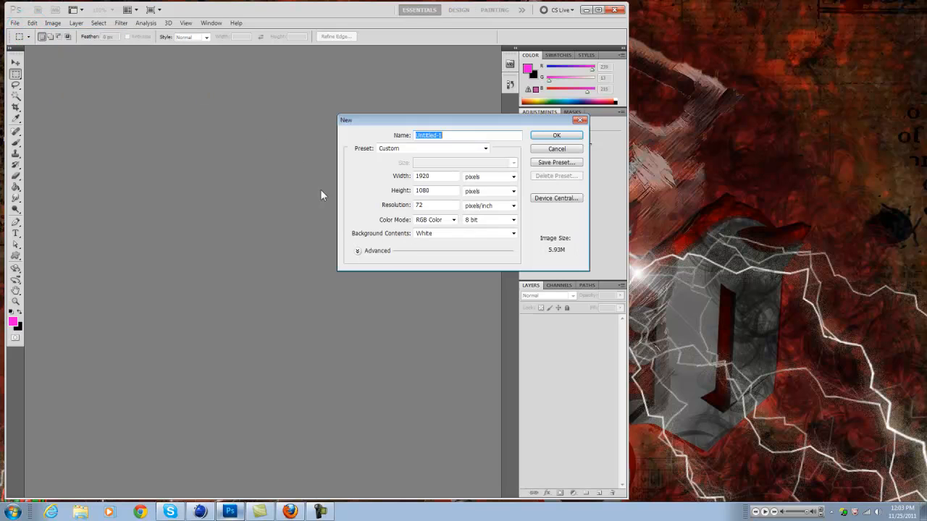
click(433, 175)
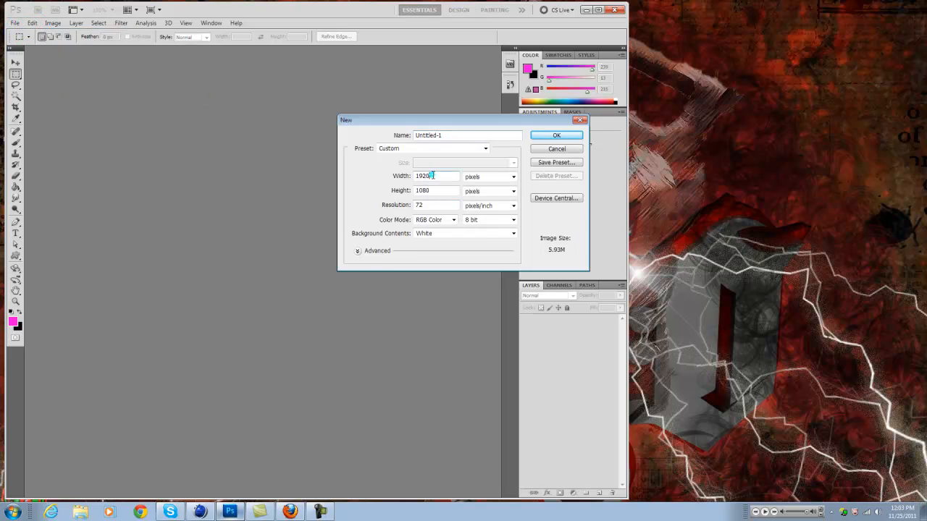
click(433, 175)
click(434, 191)
click(433, 175)
click(433, 192)
double_click(434, 175)
double_click(443, 134)
text(TUT)
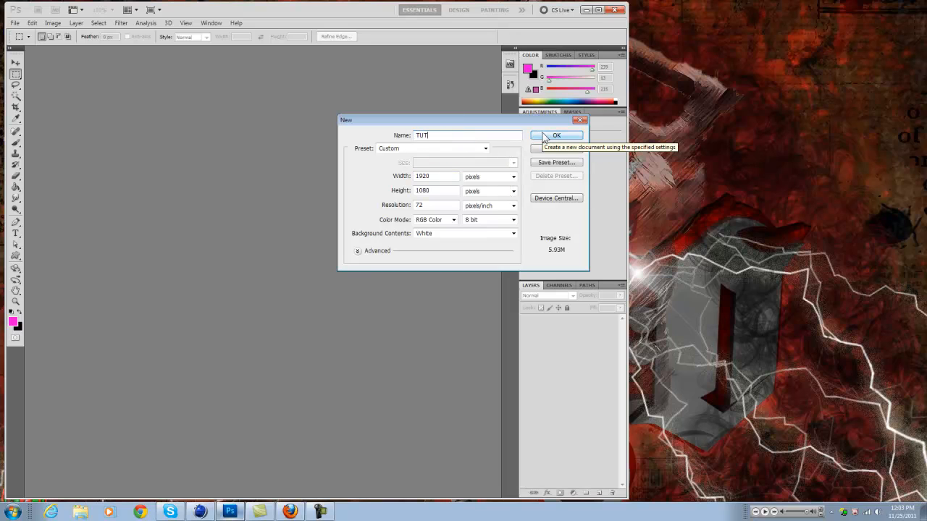
click(554, 136)
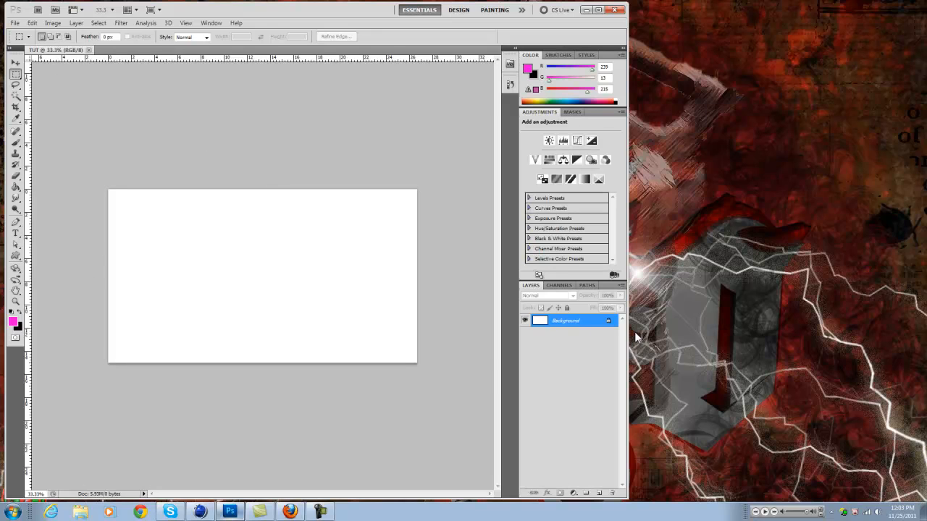
Convert the locked background into a regular layer and name it "Background"
double_click(607, 324)
click(542, 162)
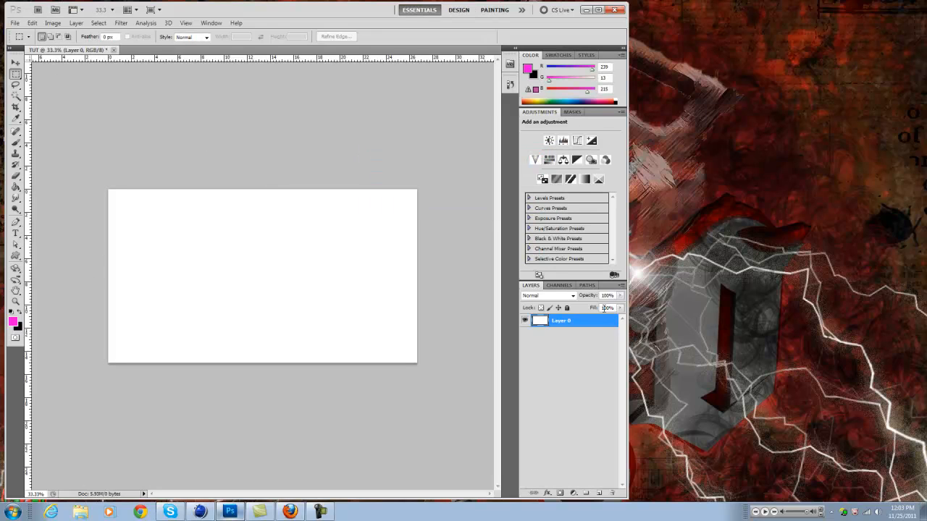
double_click(564, 322)
text(Beckground)
key(Return)
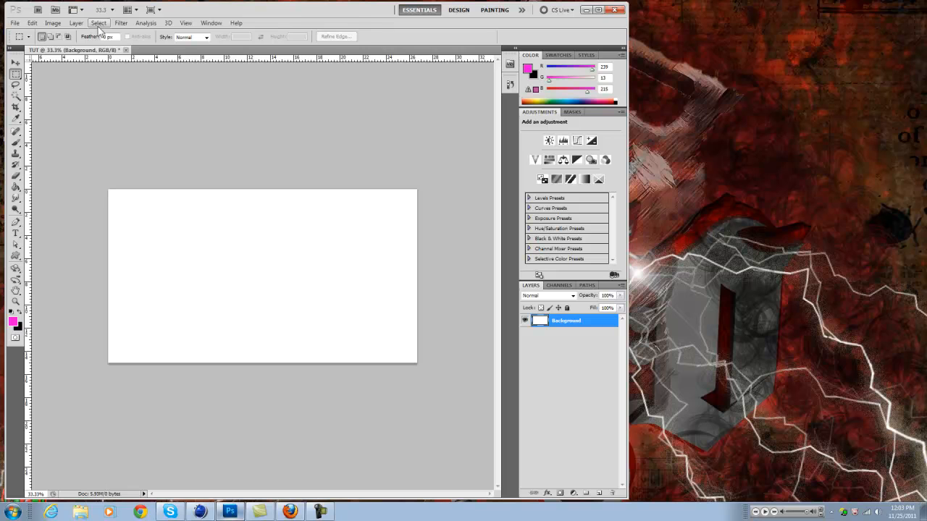
Open the rendered "tut" image from the Cinema 4D folder and convert its locked background into a regular layer
click(15, 24)
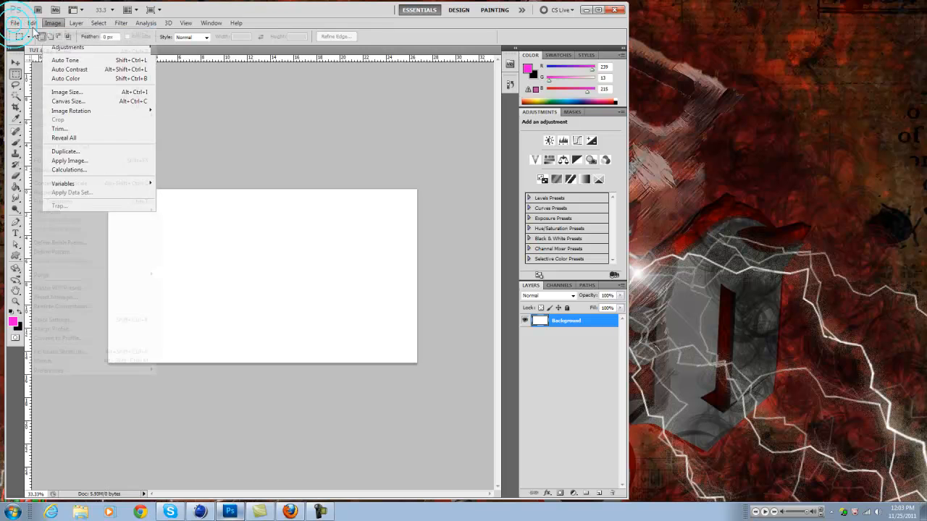
mouse_move(15, 23)
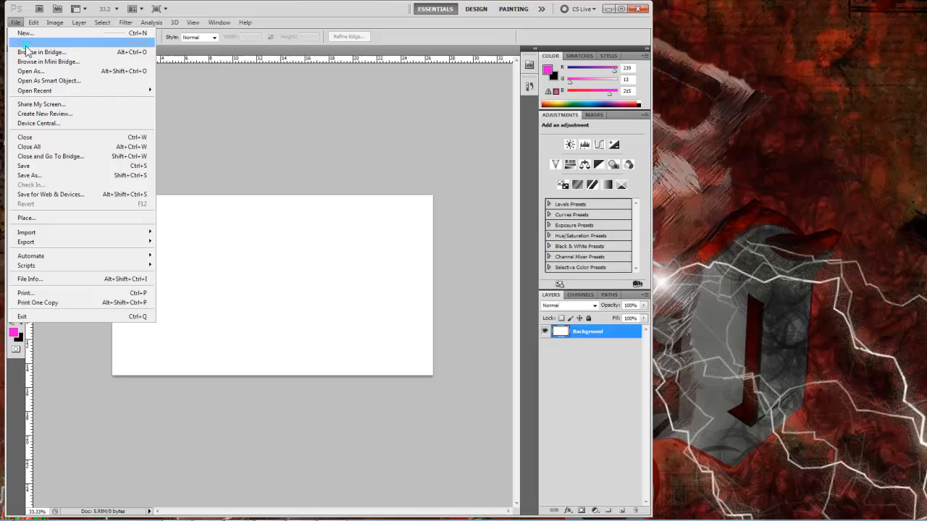
click(23, 42)
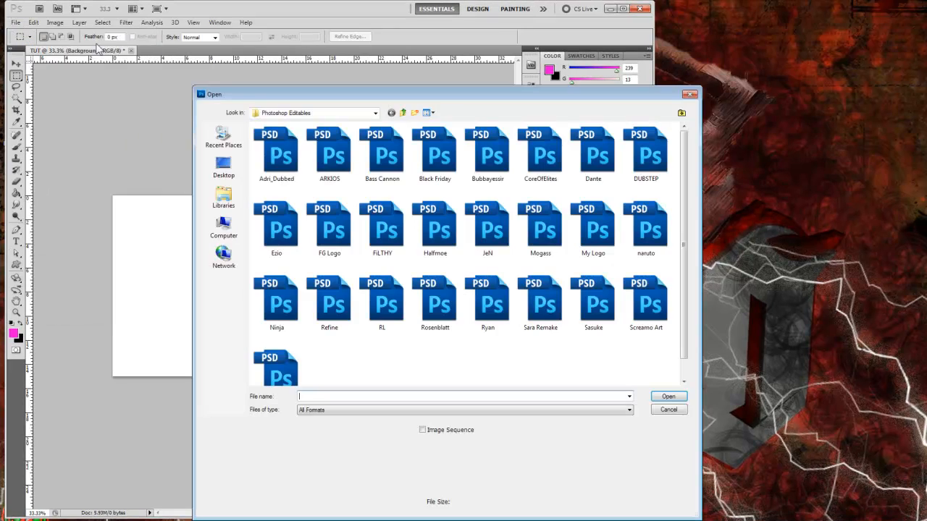
click(350, 113)
click(312, 256)
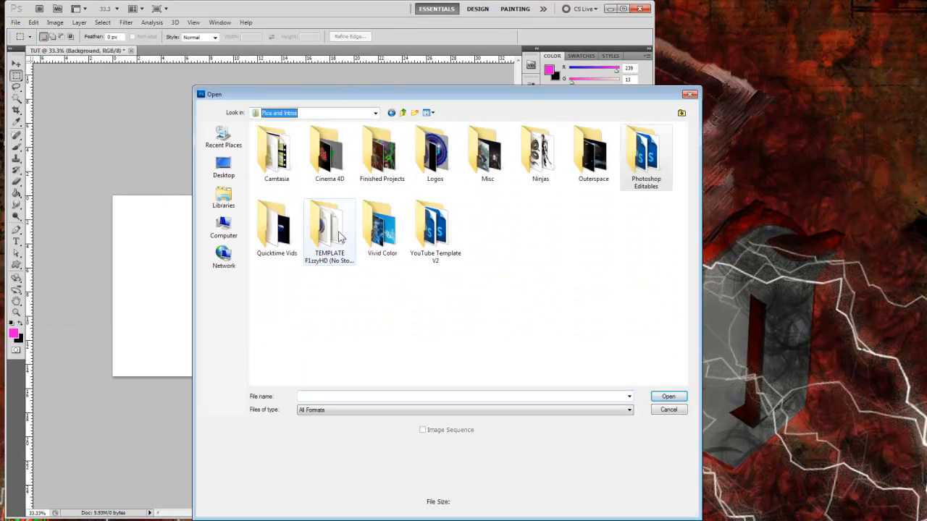
double_click(329, 152)
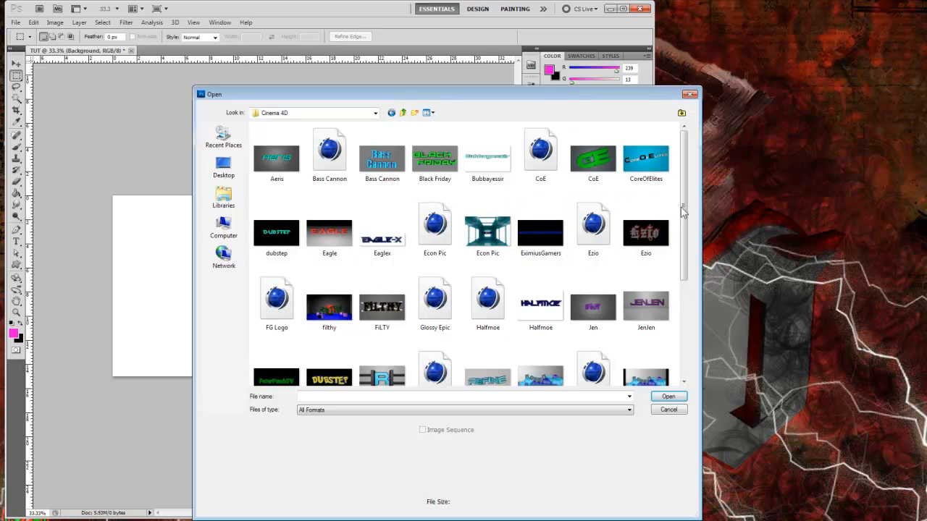
drag(683, 210, 674, 325)
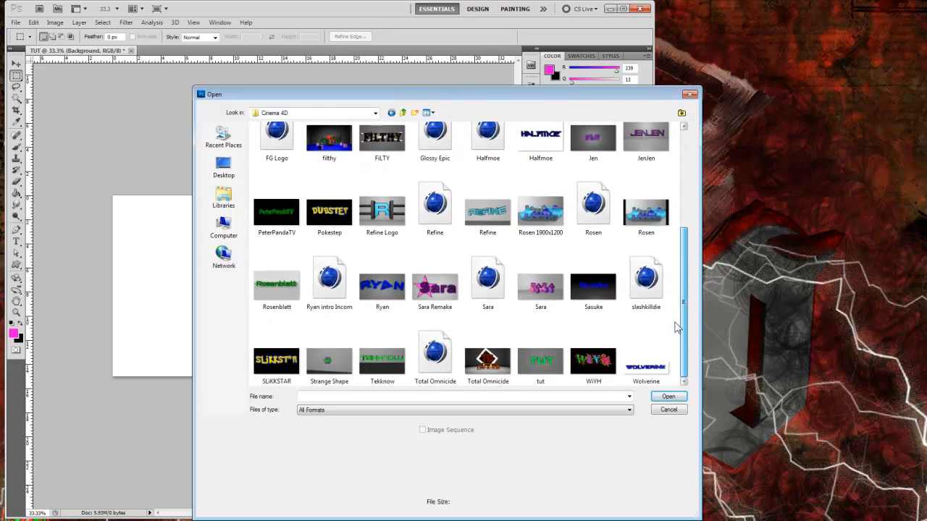
click(537, 377)
click(673, 397)
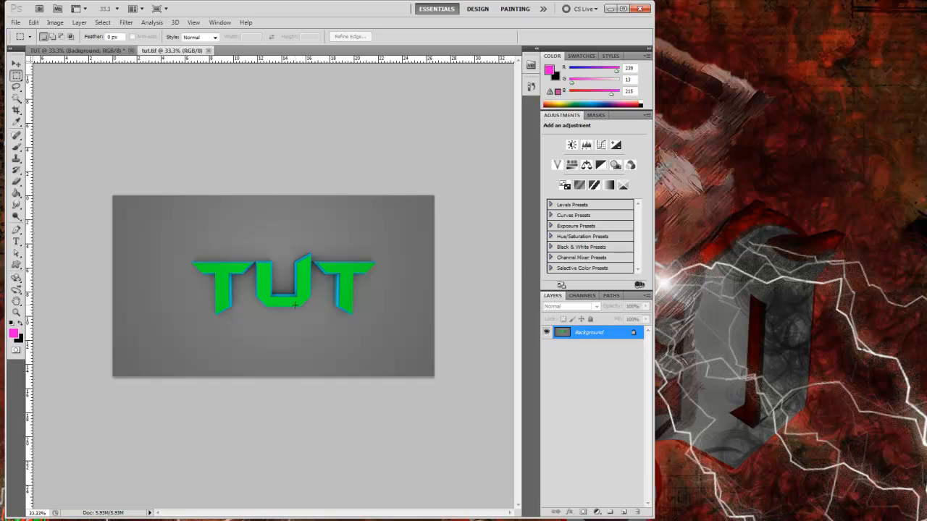
double_click(634, 335)
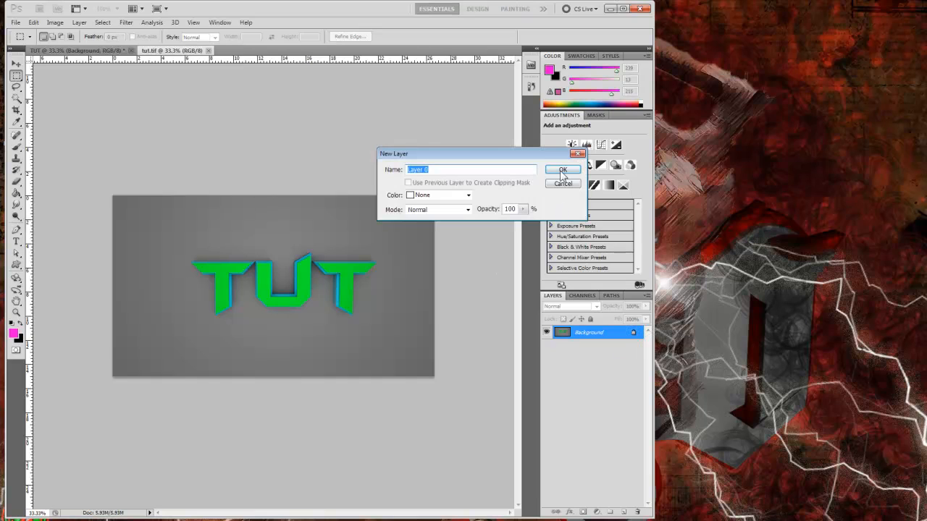
click(565, 171)
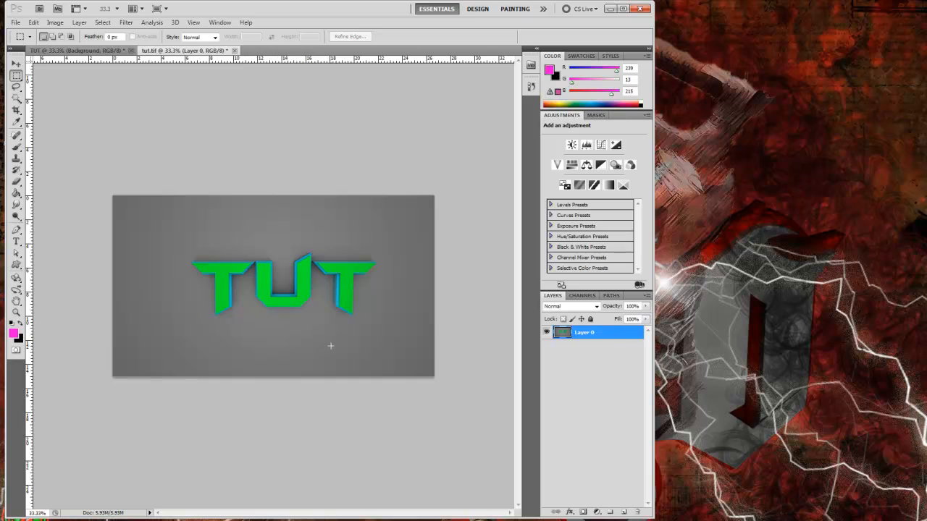
Select the grey backdrop around the TUT letters with the Magic Wand, including the shadowed gaps, delete it and clear the selection
key(z)
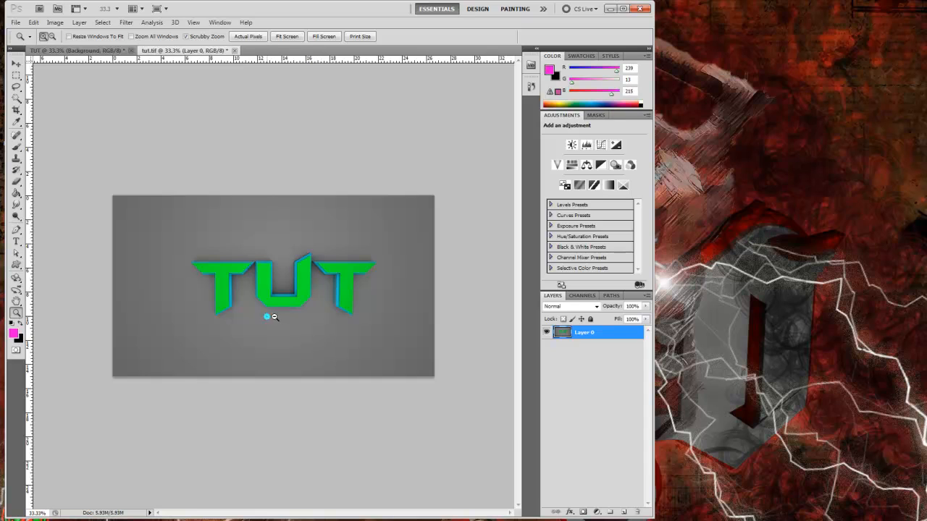
drag(274, 317, 288, 319)
key(m)
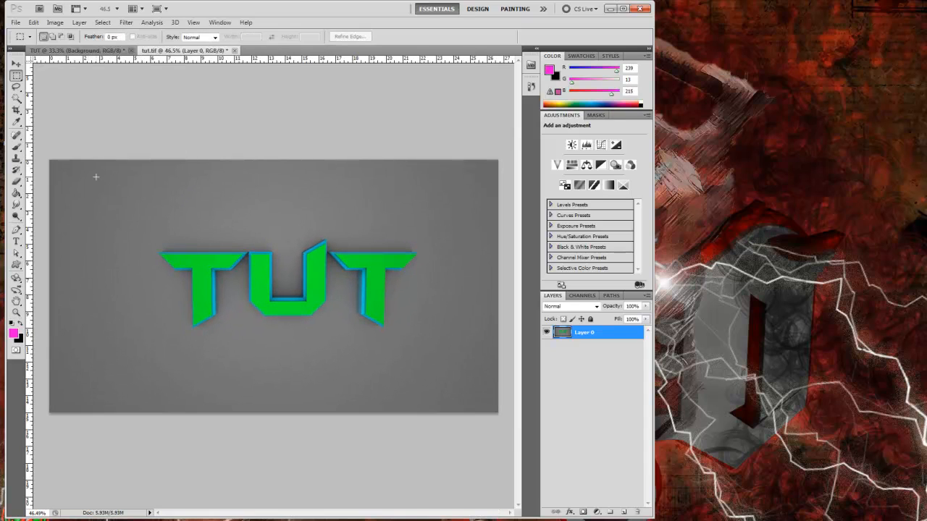
click(16, 97)
click(131, 236)
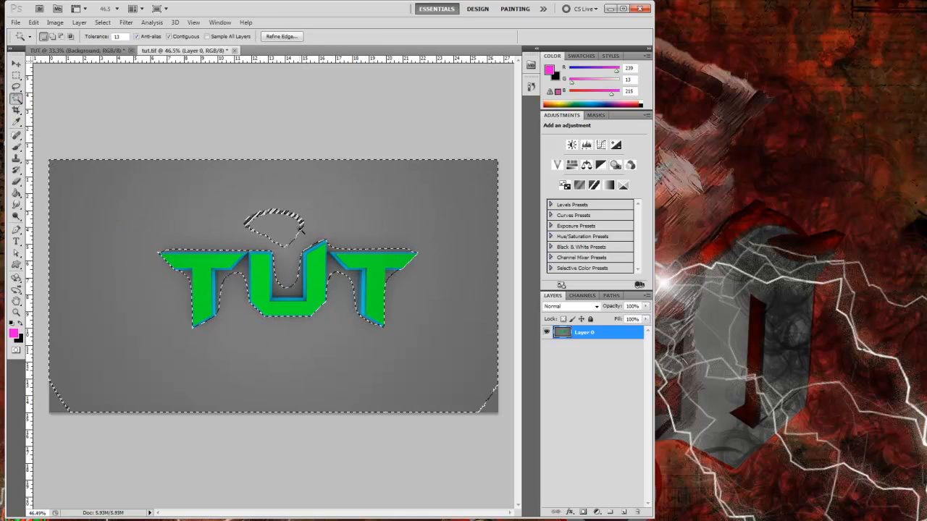
alt+click(290, 222)
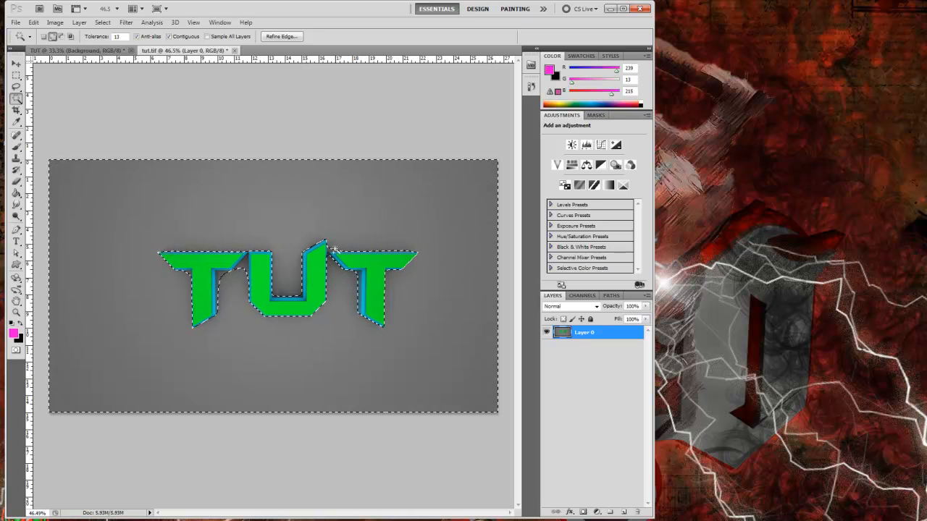
shift+click(244, 265)
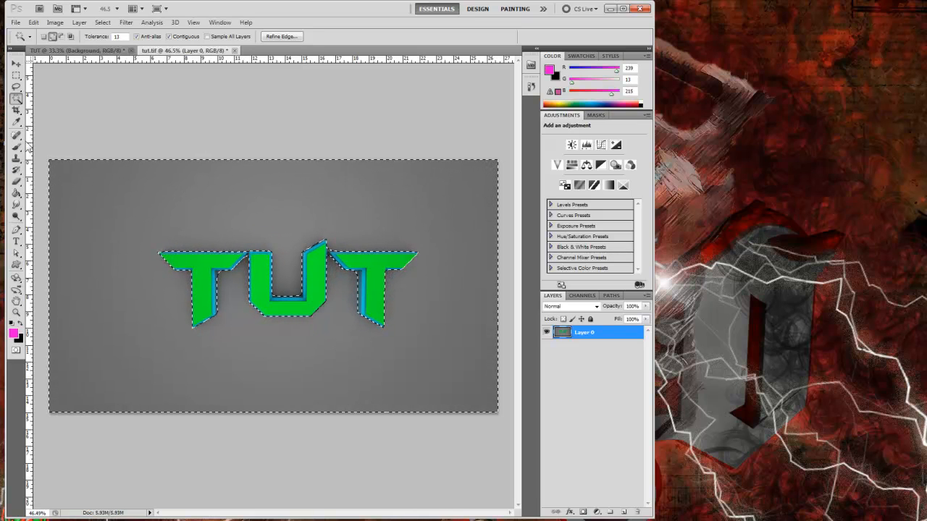
right_click(16, 102)
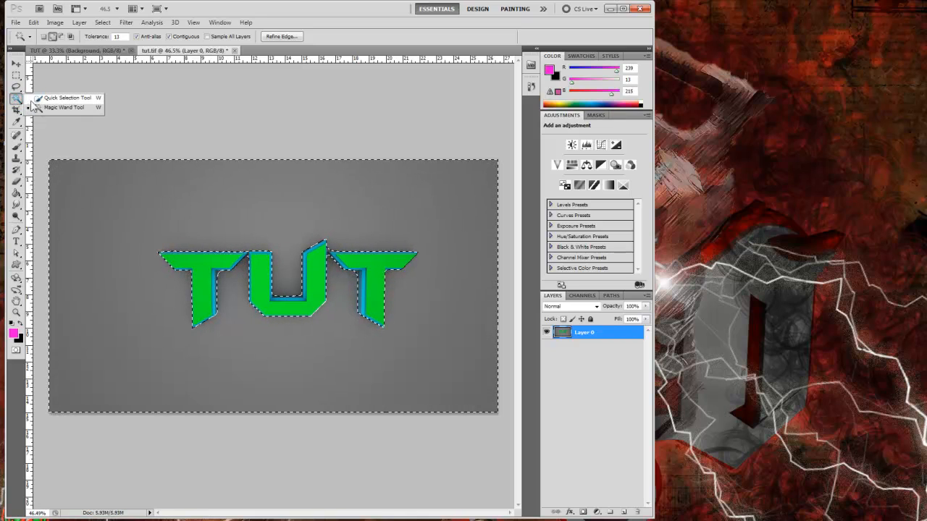
click(85, 107)
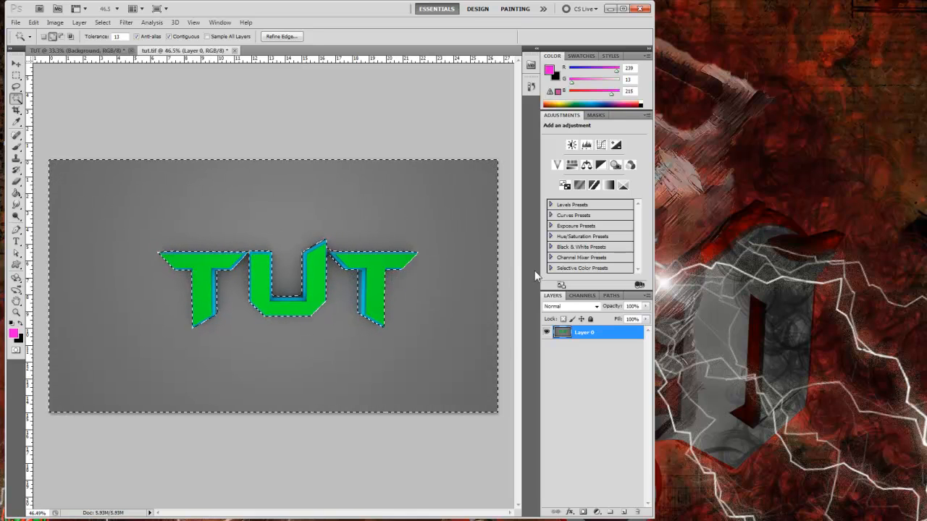
key(Delete)
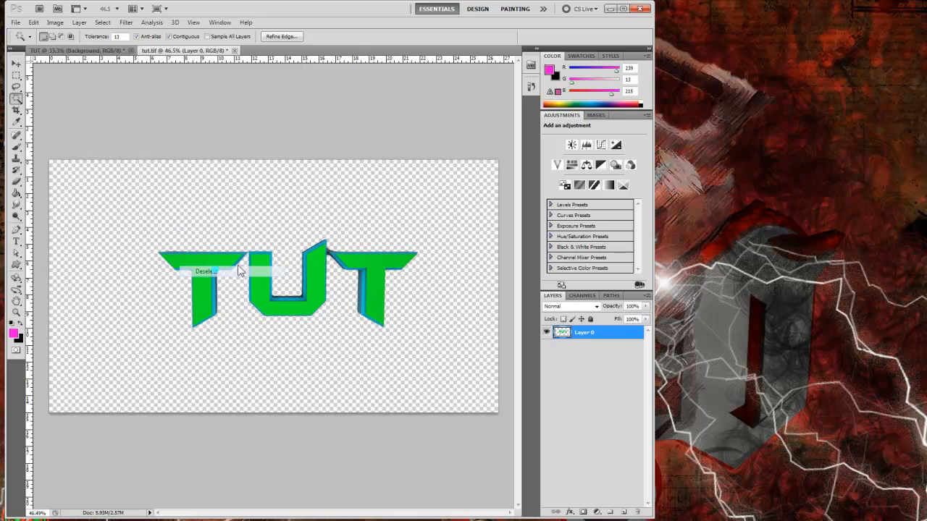
click(329, 249)
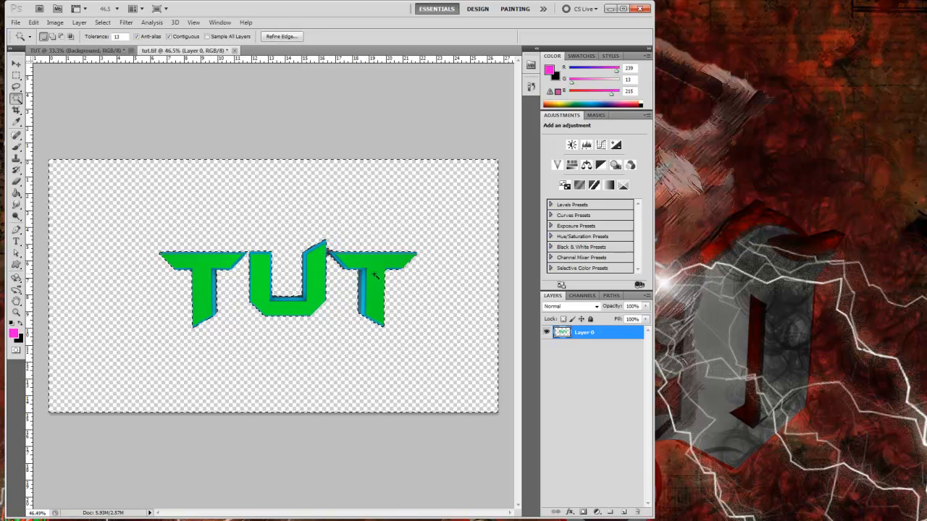
key(ctrl+d)
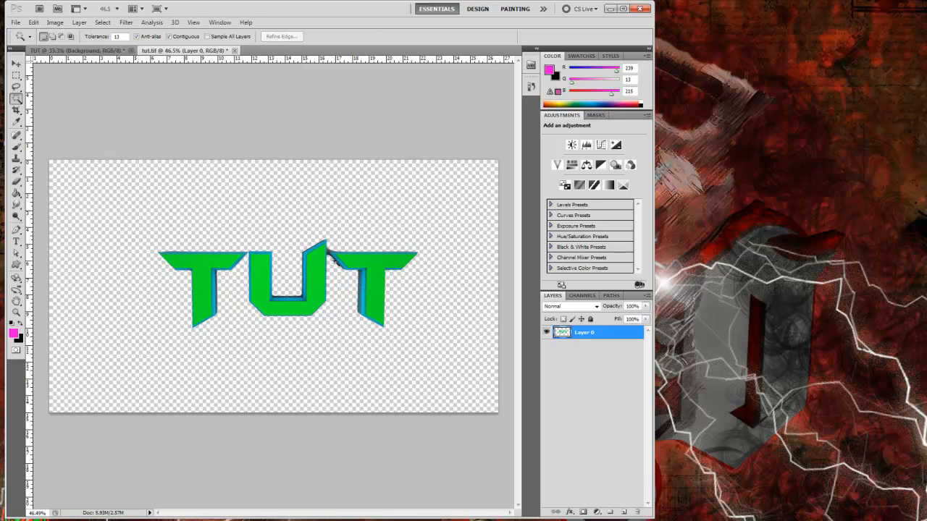
Delete the leftover dark grey shadow patches between the U and the second T with the Magic Wand, and deselect
key(ctrl+space)
ctrl+drag(326, 253, 413, 263)
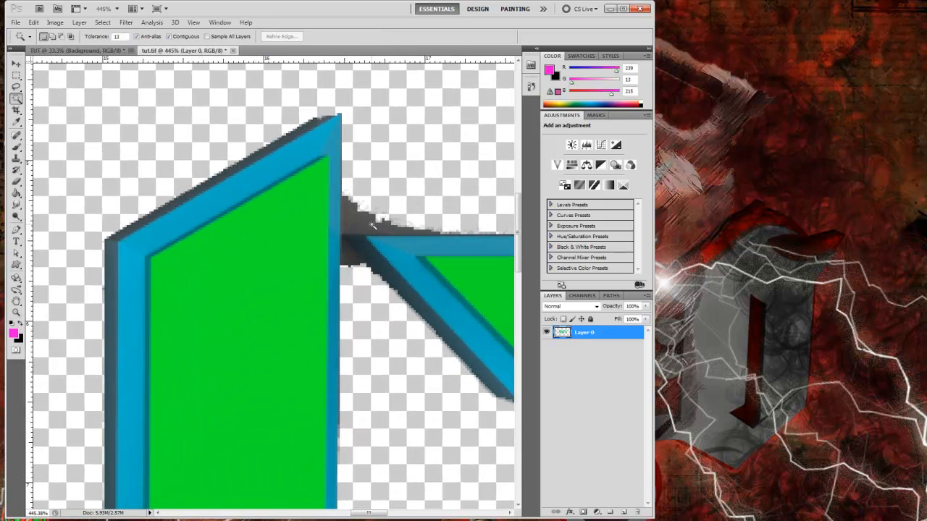
click(367, 215)
key(Delete)
click(348, 264)
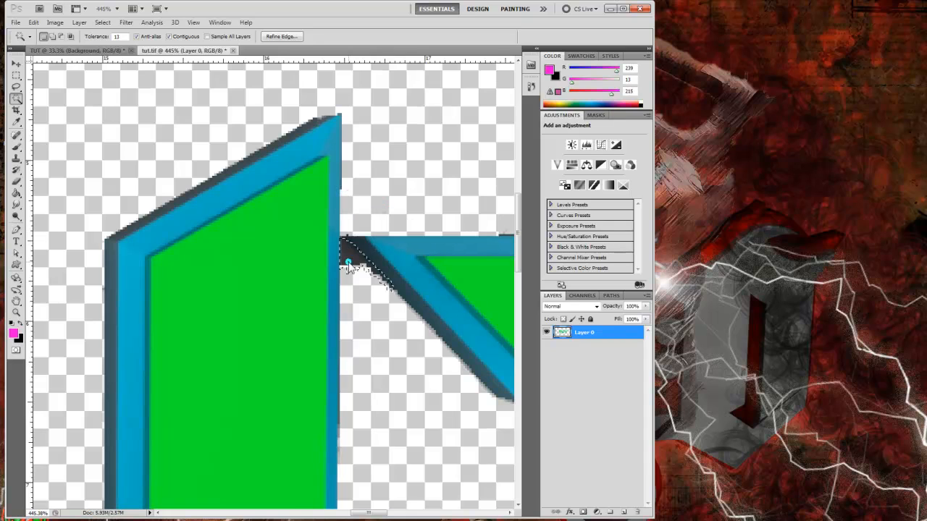
key(Delete)
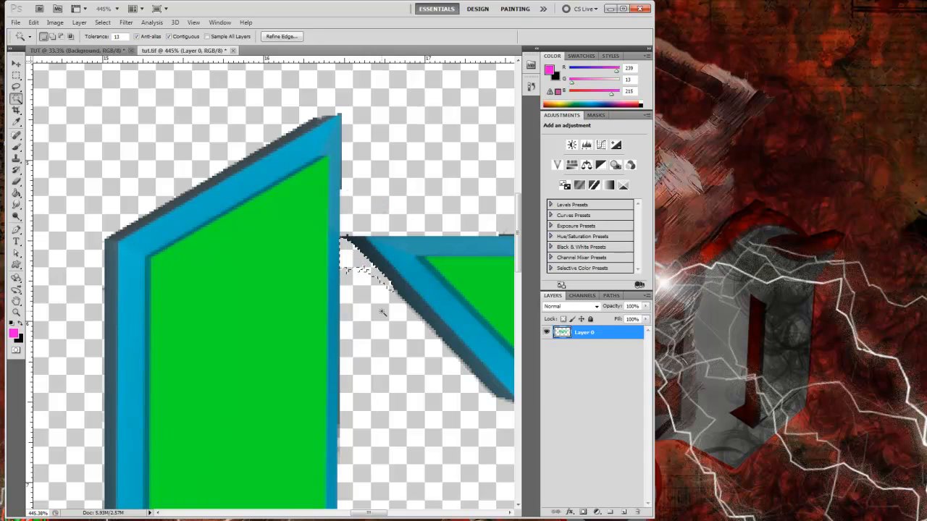
right_click(381, 165)
click(404, 235)
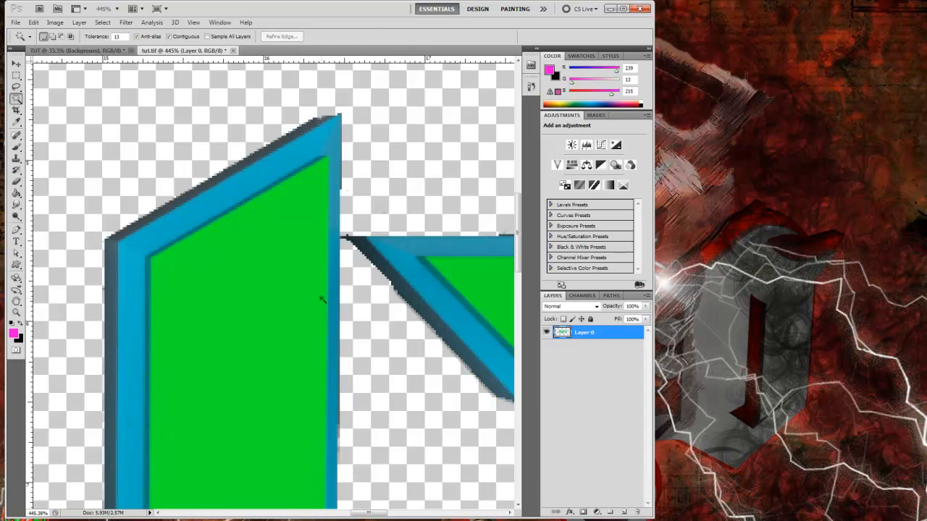
key(ctrl+0)
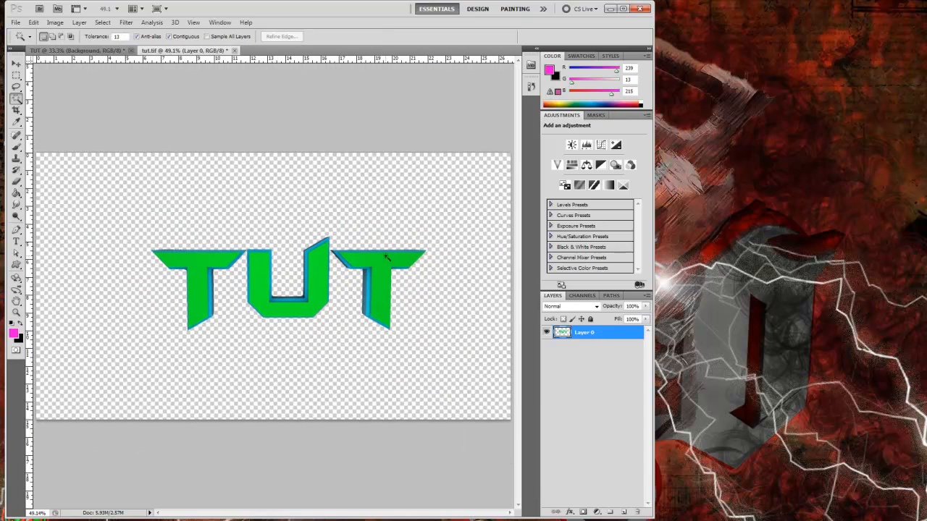
Move the cut-out text into the TUT document, centre it roughly on the canvas and rename its layer "Tut"
click(16, 63)
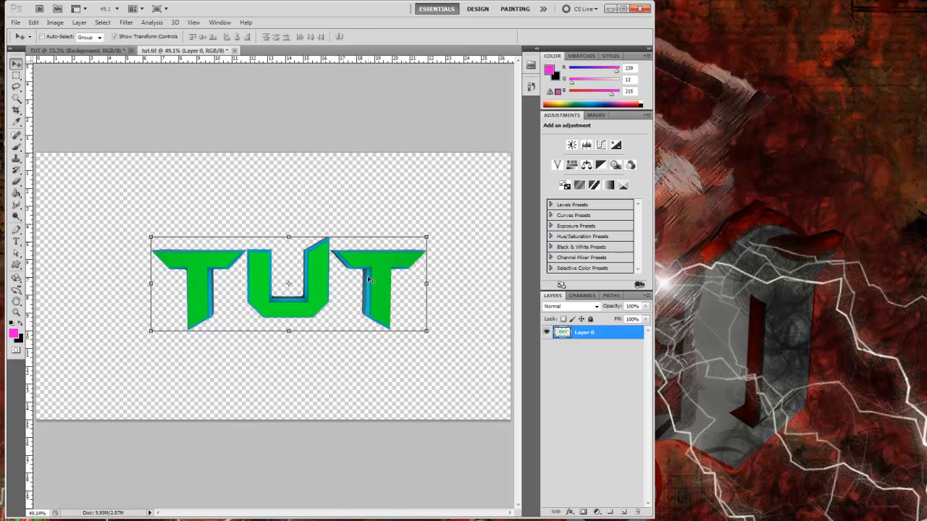
drag(368, 272, 327, 291)
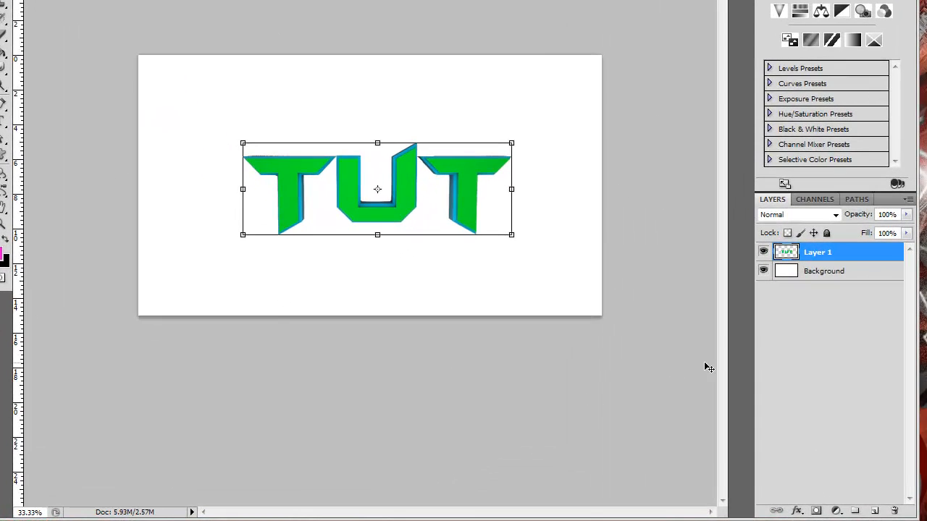
double_click(816, 252)
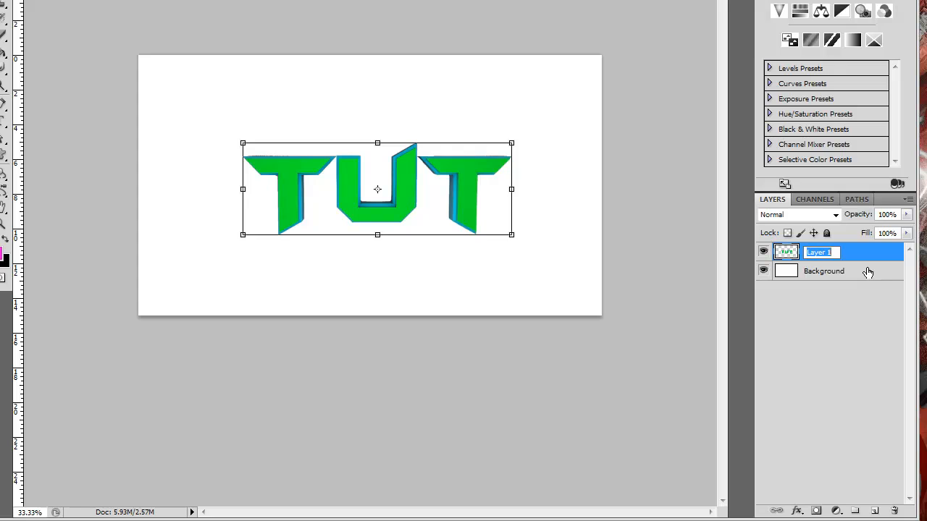
text(Tut)
key(Return)
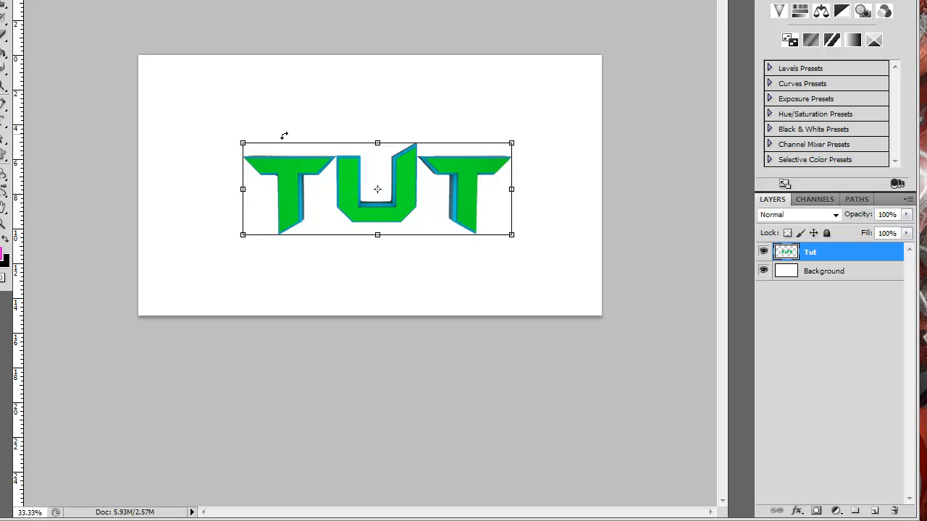
drag(469, 187, 469, 190)
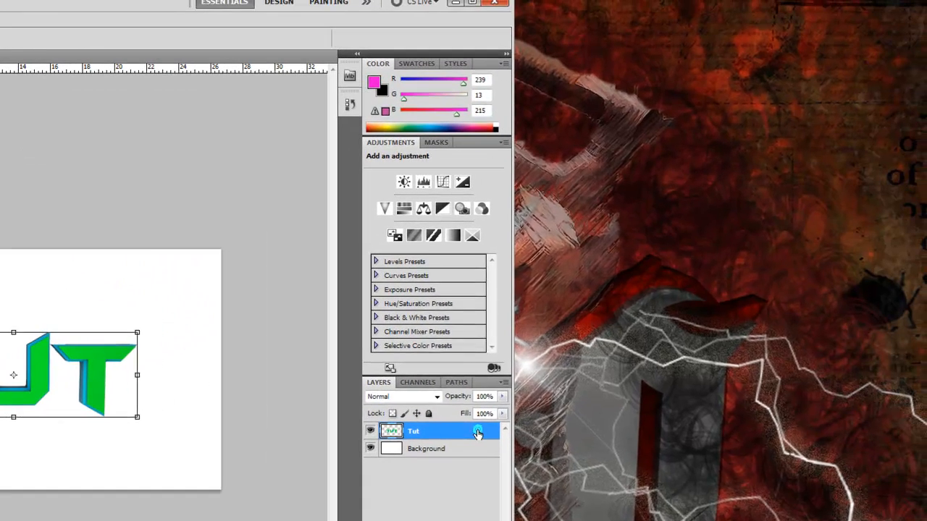
Add a red outer glow to the Tut layer with a size of 90 px and the Normal blend mode
double_click(678, 345)
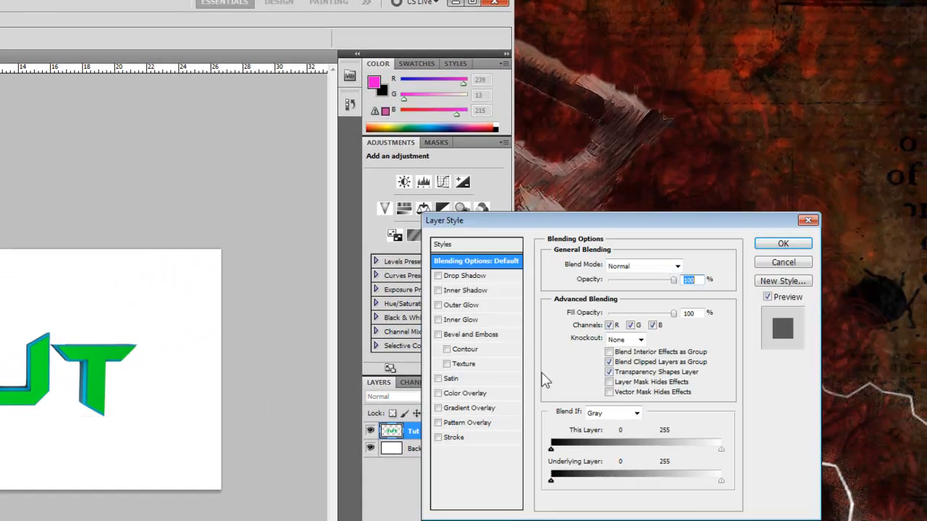
click(655, 210)
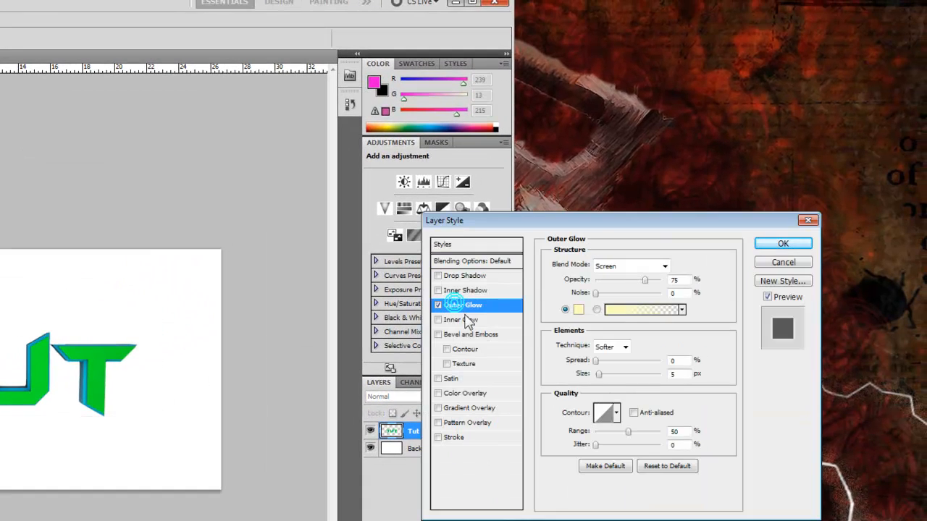
click(577, 309)
drag(574, 136, 669, 37)
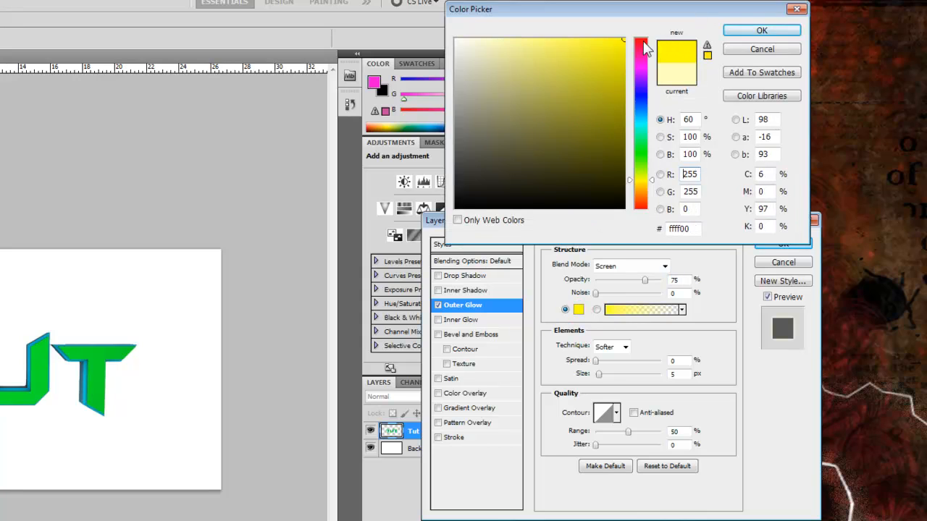
click(643, 41)
click(758, 32)
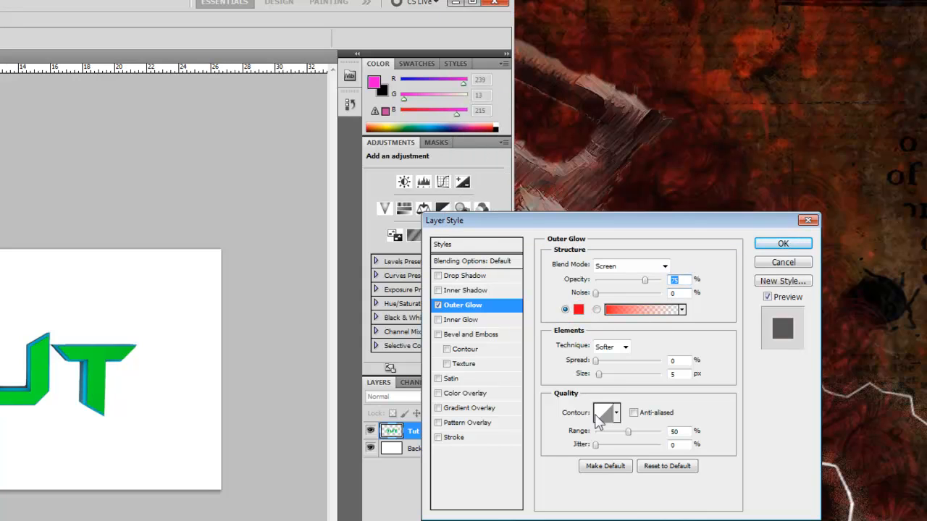
drag(598, 372, 621, 374)
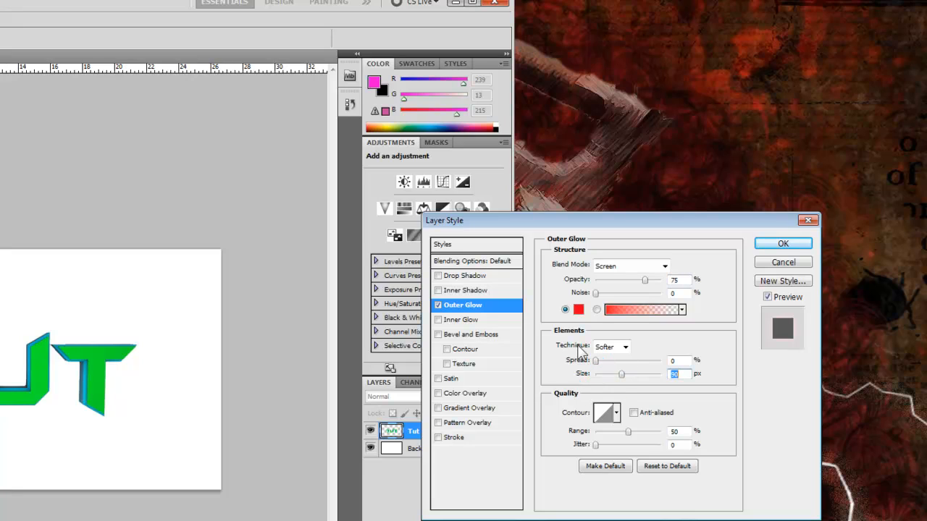
click(472, 305)
click(626, 266)
click(624, 275)
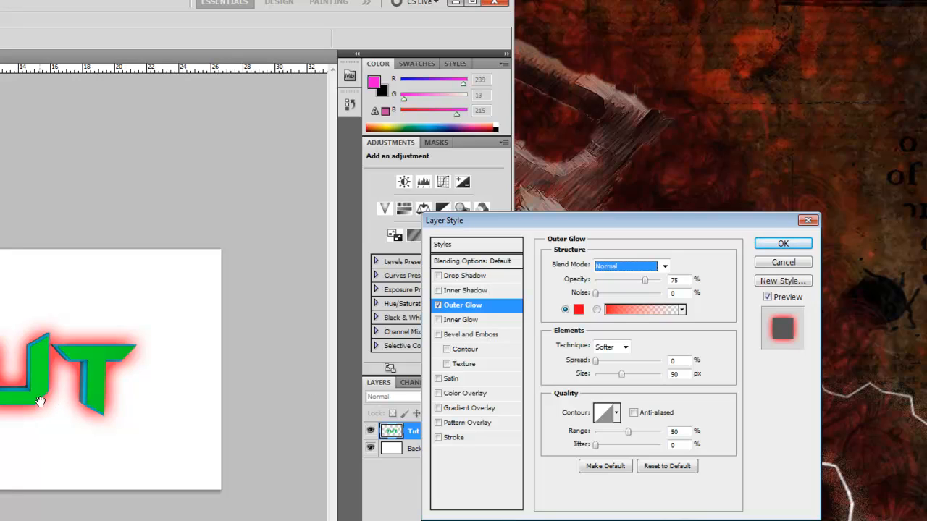
Add a black Multiply inner shadow with an increased size to the Tut layer and apply the layer style
click(457, 291)
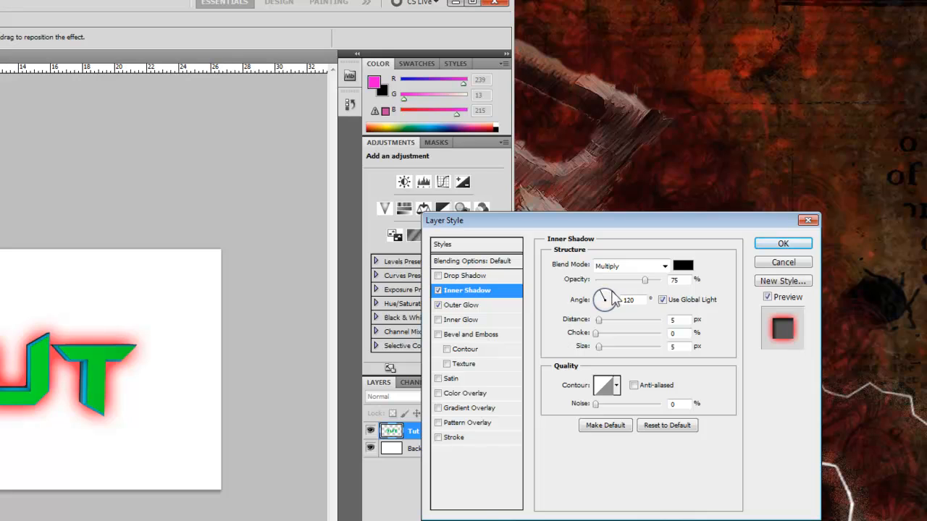
drag(600, 347, 614, 346)
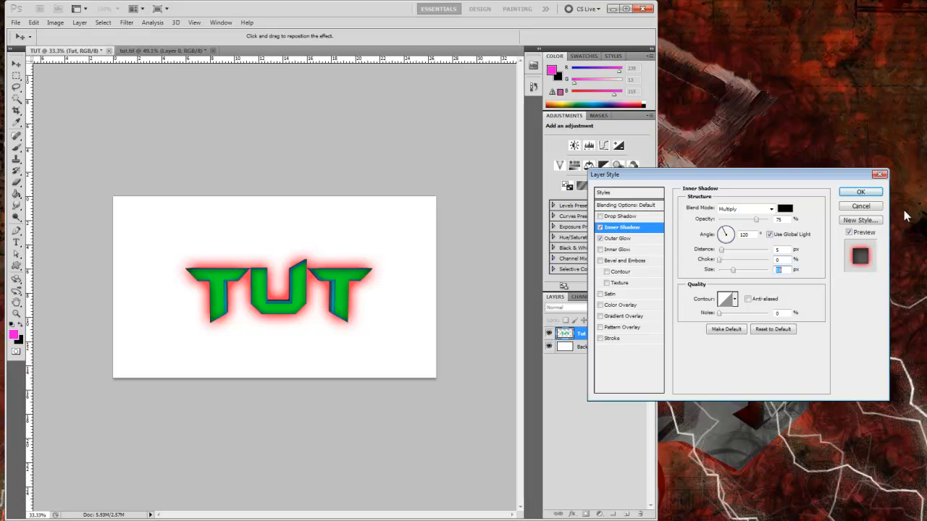
click(803, 236)
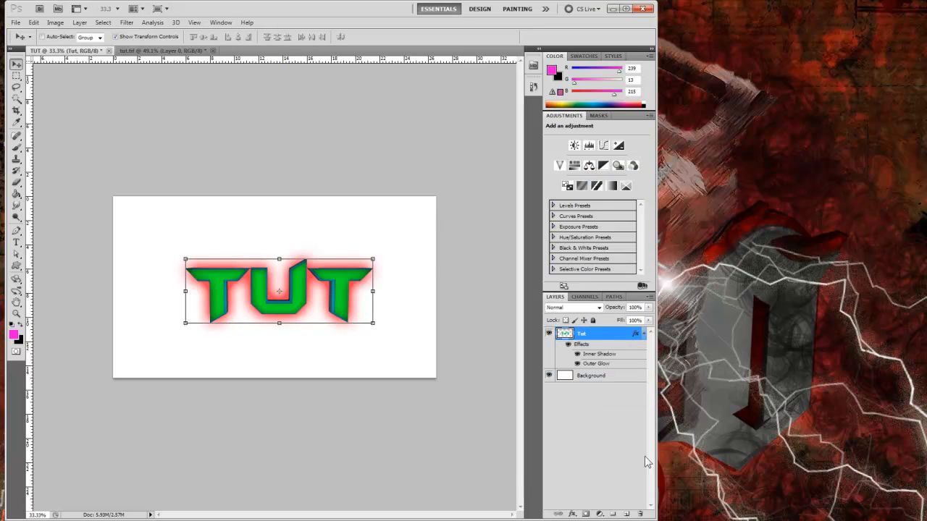